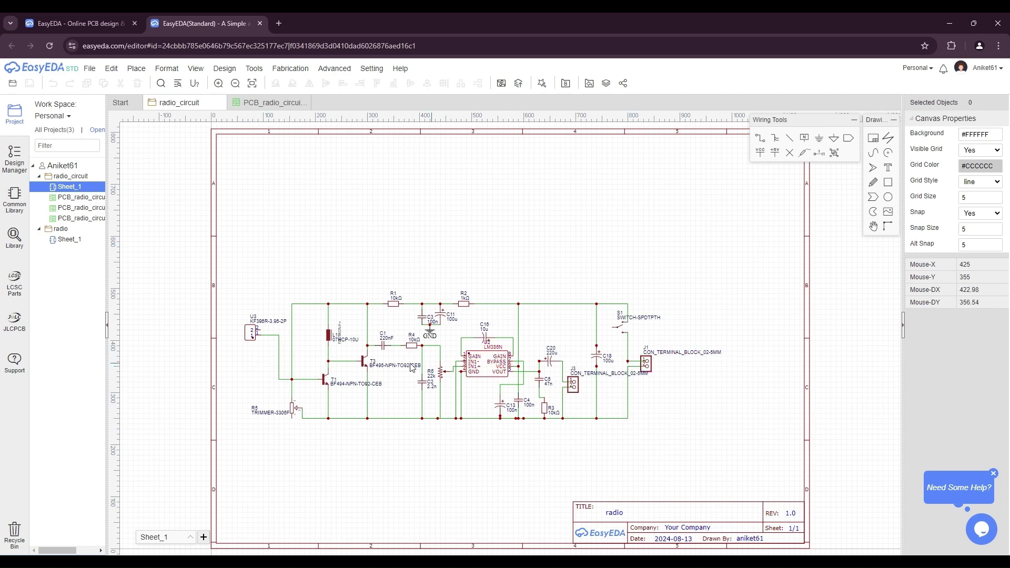
# - Examine the radio_circuit schematic and the routed layout of its PCB
pyautogui.scroll(3, 412, 369)
pyautogui.scroll(-2, 431, 383)
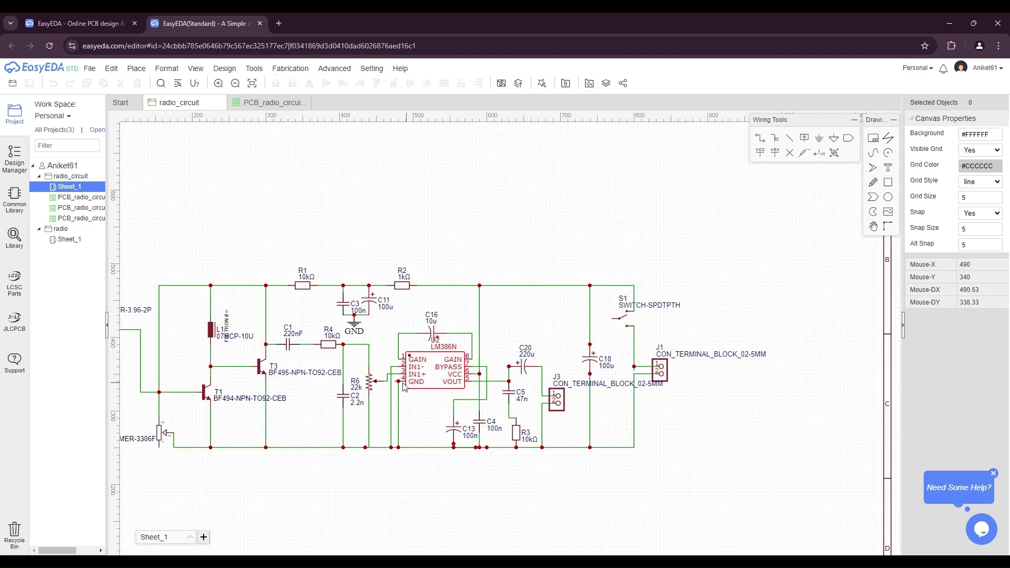
pyautogui.moveTo(316, 378); pyautogui.dragTo(373, 376, button='right')
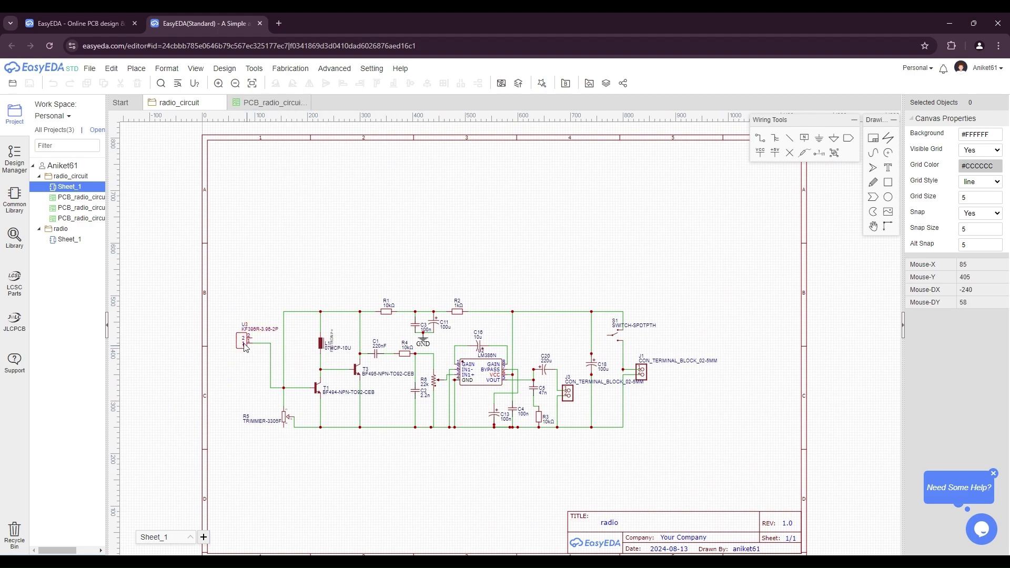
pyautogui.click(255, 102)
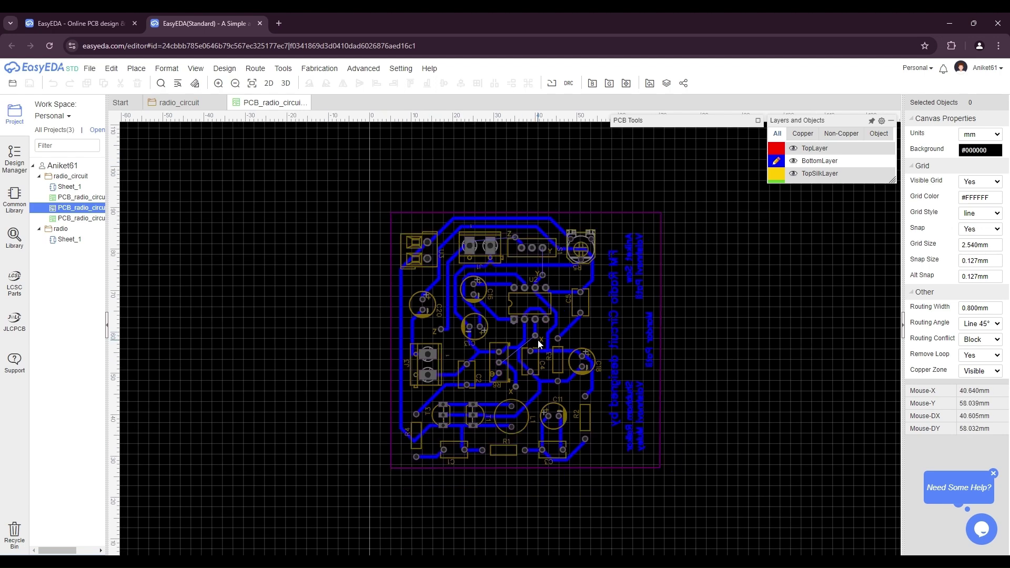
pyautogui.scroll(1, 542, 345)
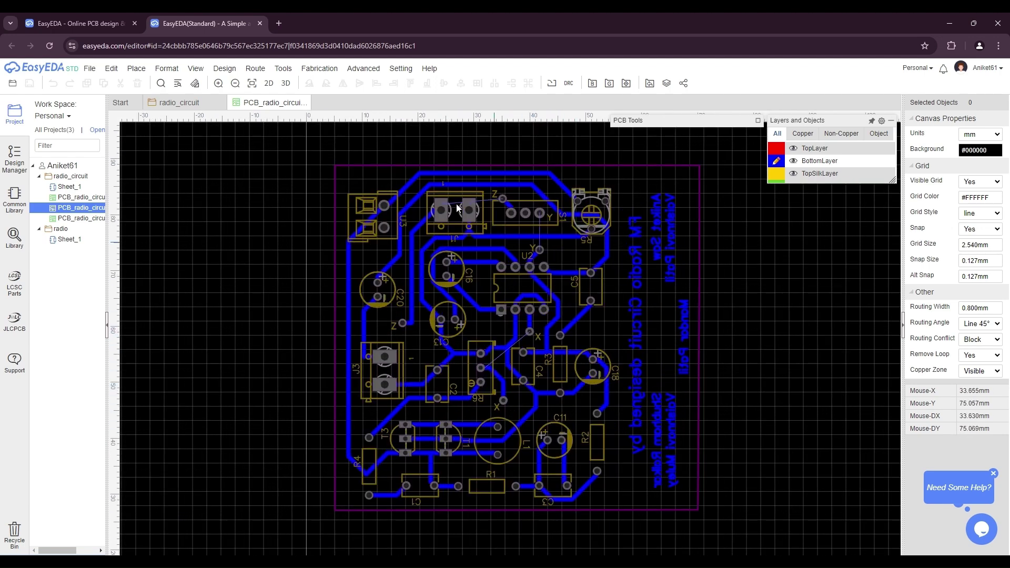
# - Show the radio circuit board in 3D and rotate the model to inspect it
pyautogui.click(285, 84)
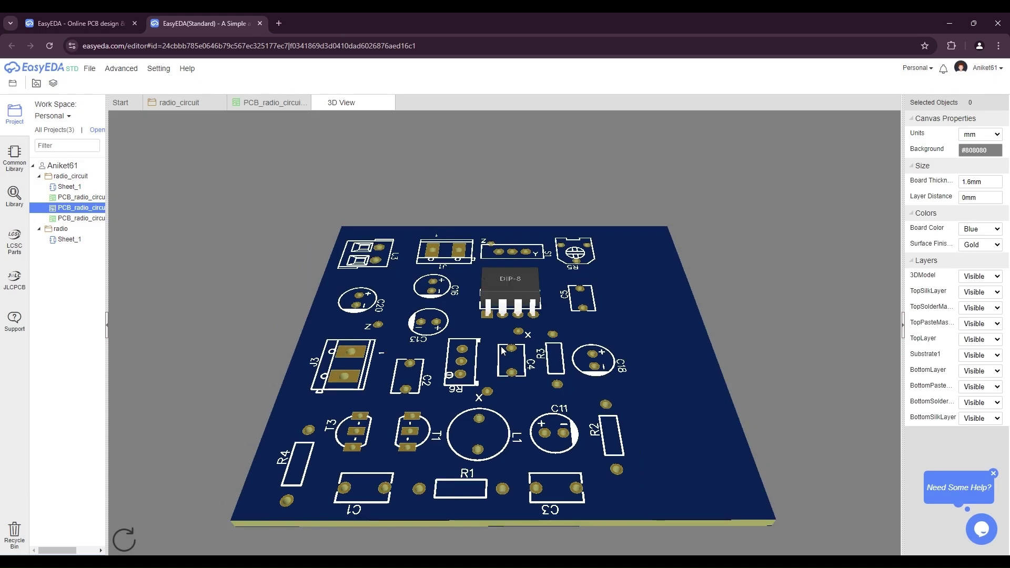
pyautogui.moveTo(656, 424); pyautogui.dragTo(695, 520)
pyautogui.moveTo(413, 401); pyautogui.dragTo(635, 416)
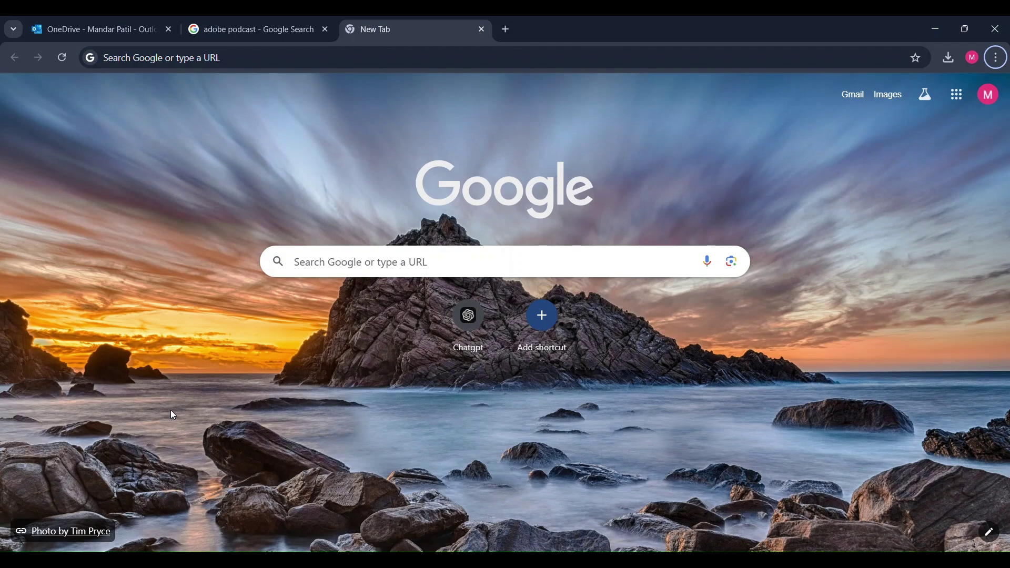
# - Search the web for easyeda and open the official EasyEDA website
pyautogui.click(216, 59)
pyautogui.write('easyeda')
pyautogui.press('Return')
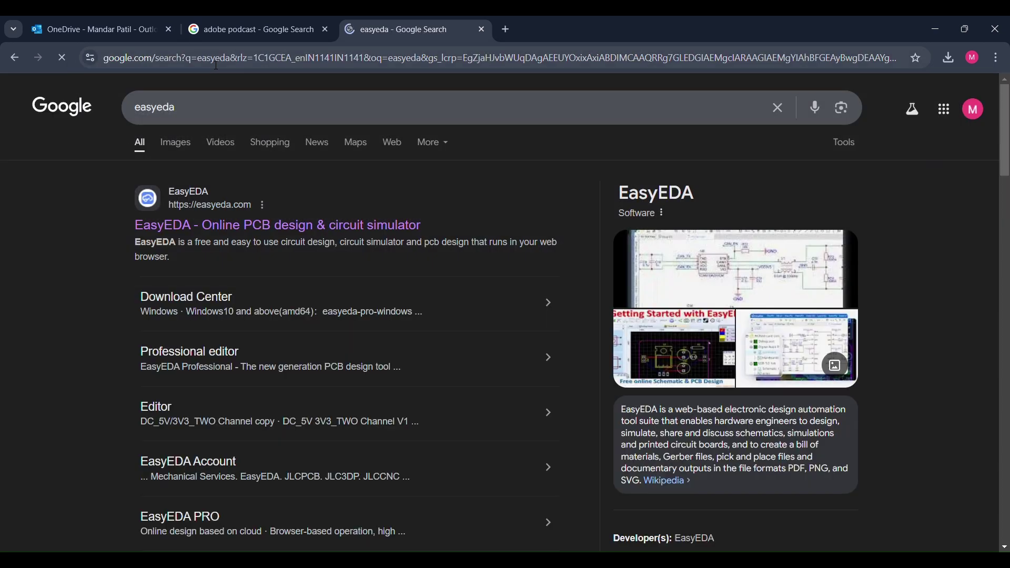
pyautogui.click(238, 230)
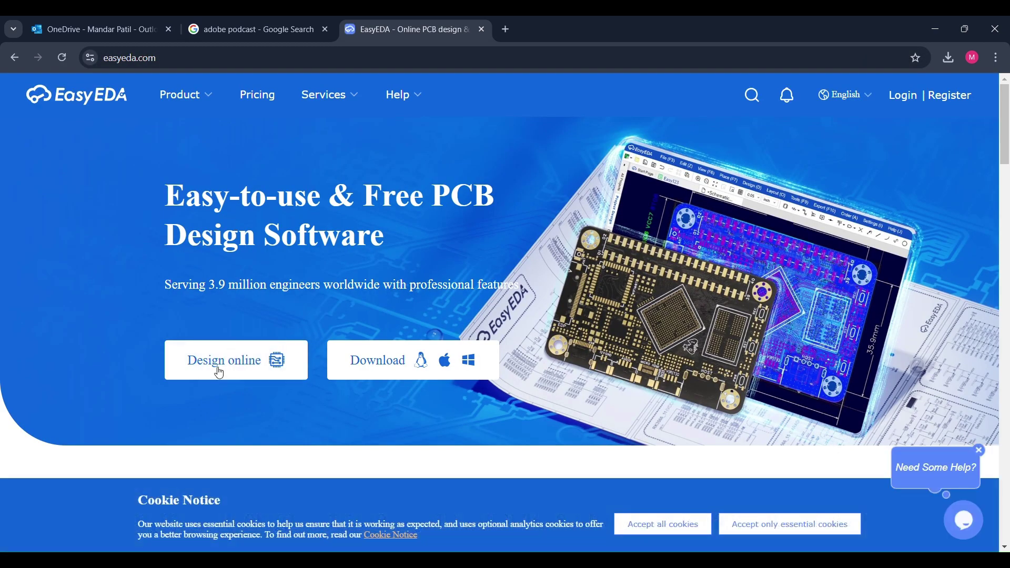
# - Launch the EasyEDA online editor from the home page and skip the introductory tour
pyautogui.click(216, 367)
pyautogui.click(702, 422)
pyautogui.click(234, 64)
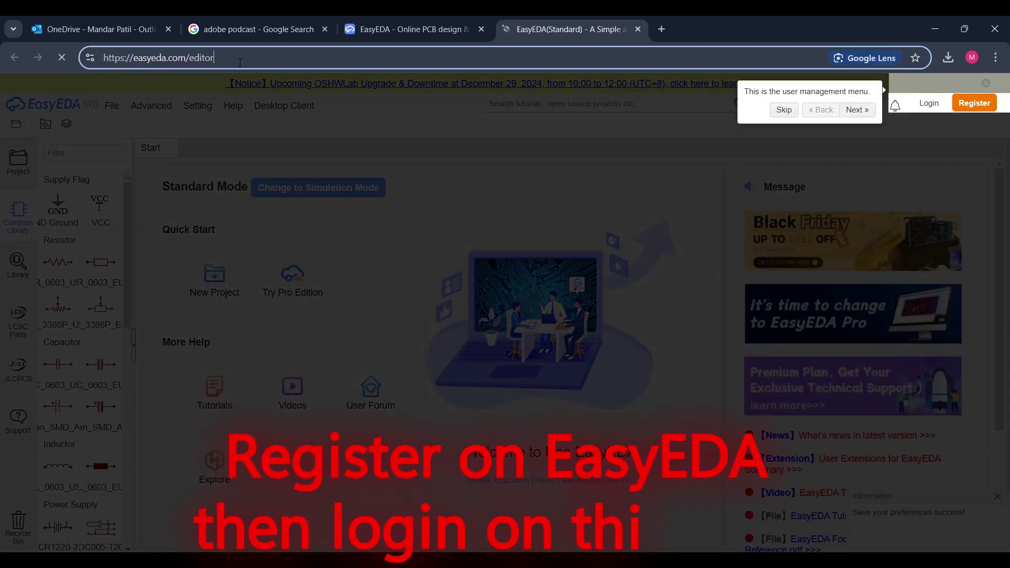
pyautogui.doubleClick(235, 64)
pyautogui.click(784, 110)
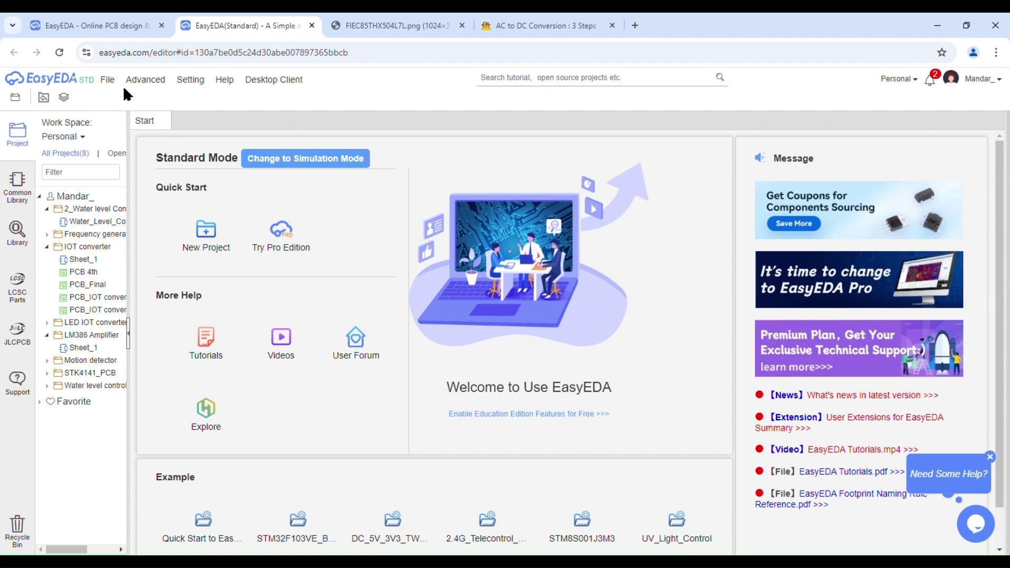
# - Create and save a new project titled "AC to Dc Converter"
pyautogui.click(111, 81)
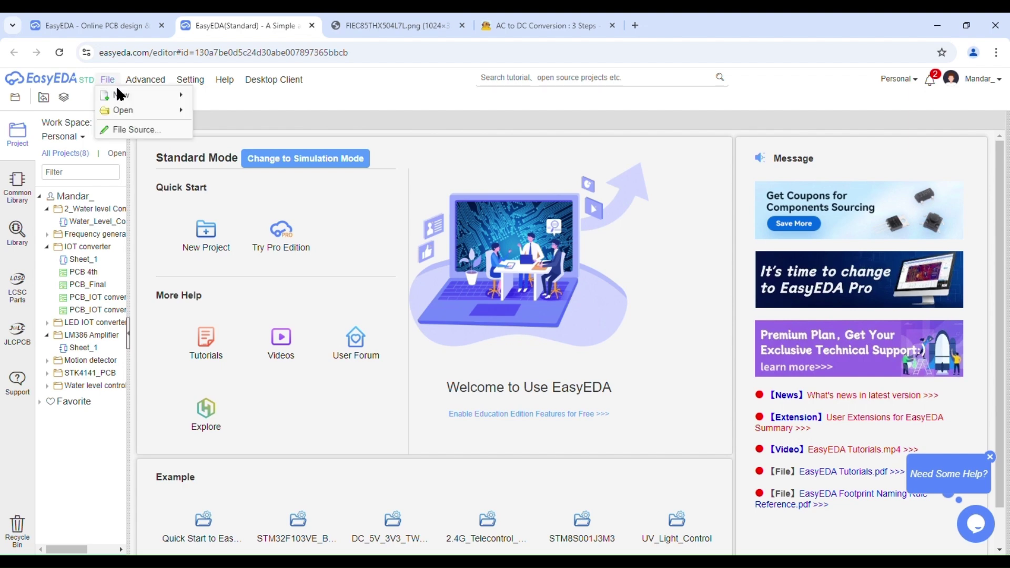
pyautogui.moveTo(123, 94)
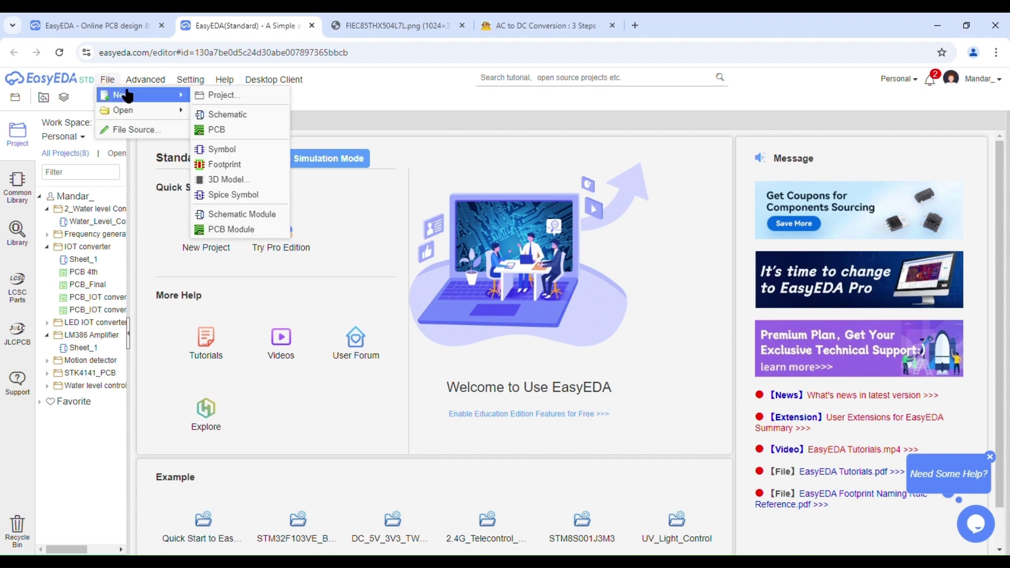
pyautogui.click(219, 96)
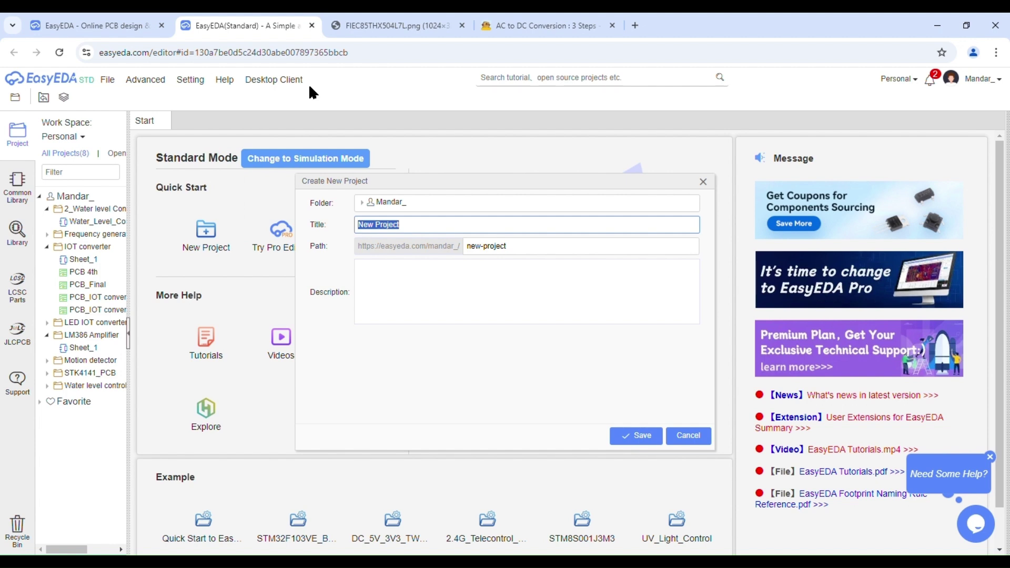
pyautogui.write('AC ')
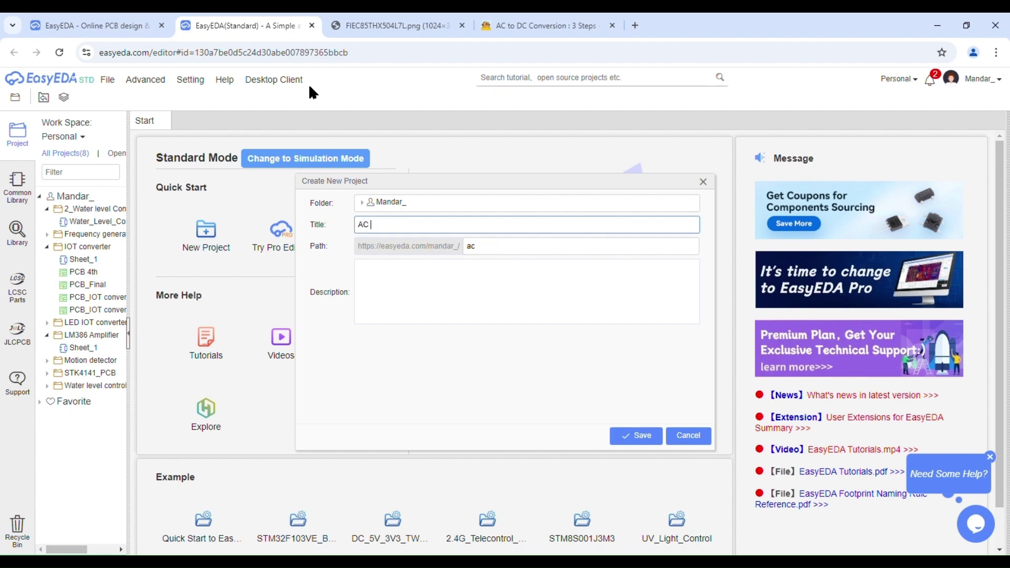
pyautogui.write('to Dc Converter')
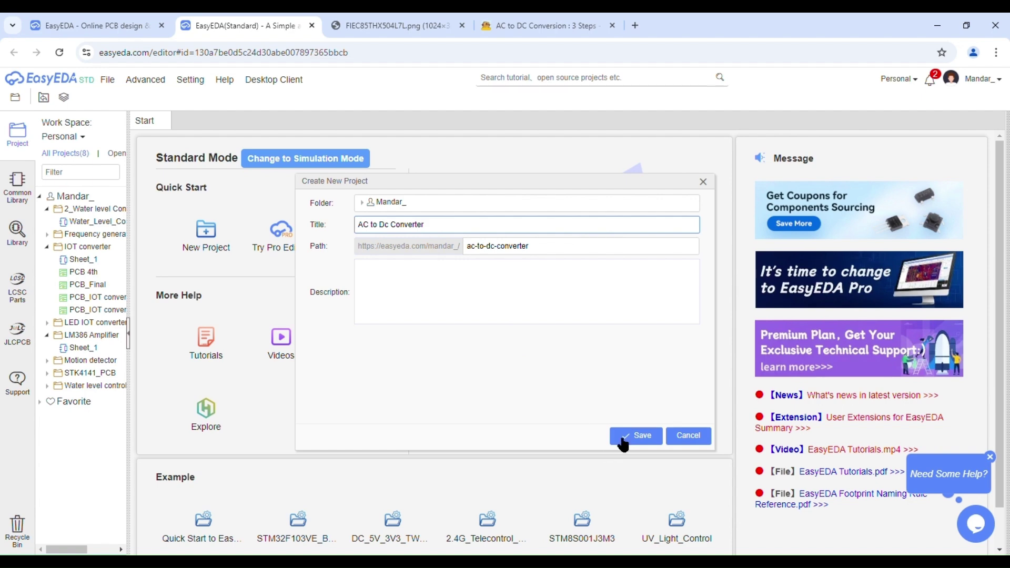
pyautogui.click(621, 433)
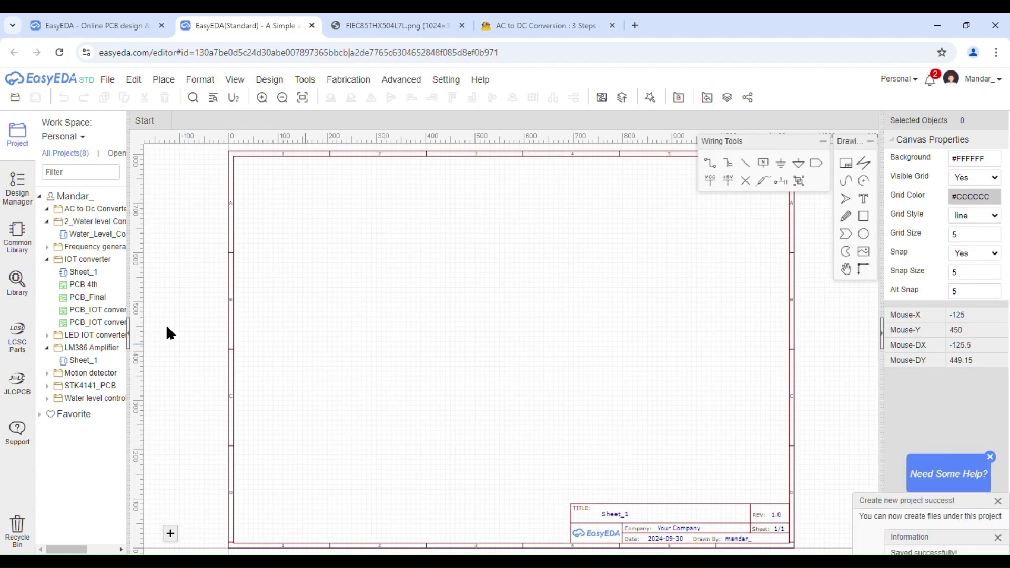
# - Choose the 1N4007A-01 diode from all favorite symbols in the component library and start placing it
pyautogui.click(22, 288)
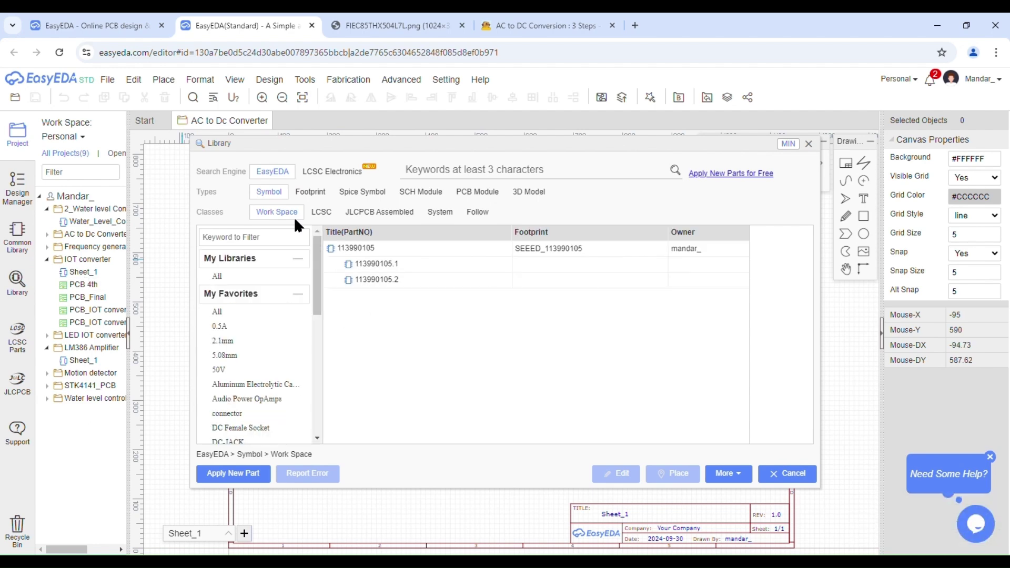
pyautogui.click(268, 295)
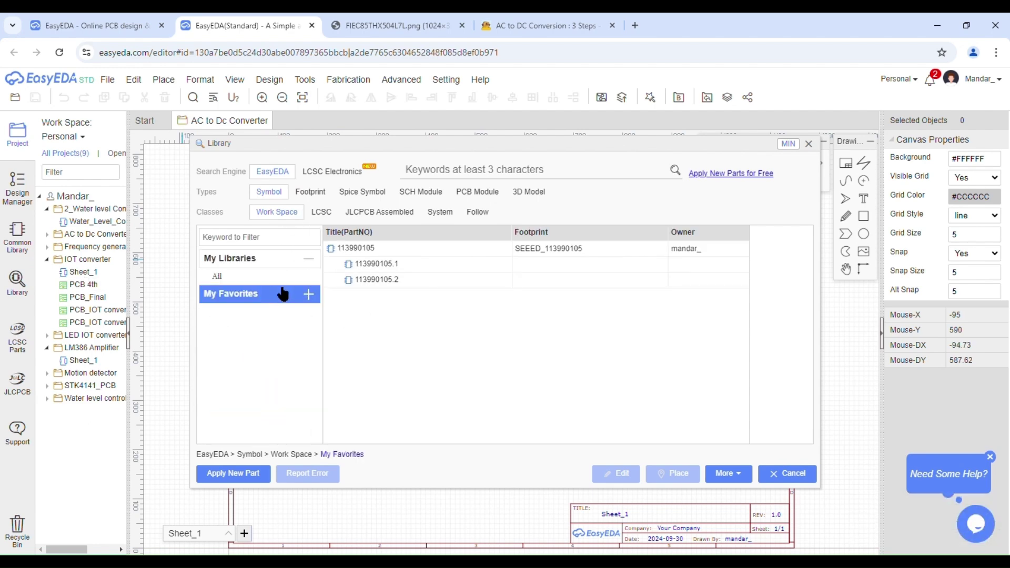
pyautogui.click(294, 297)
pyautogui.click(268, 311)
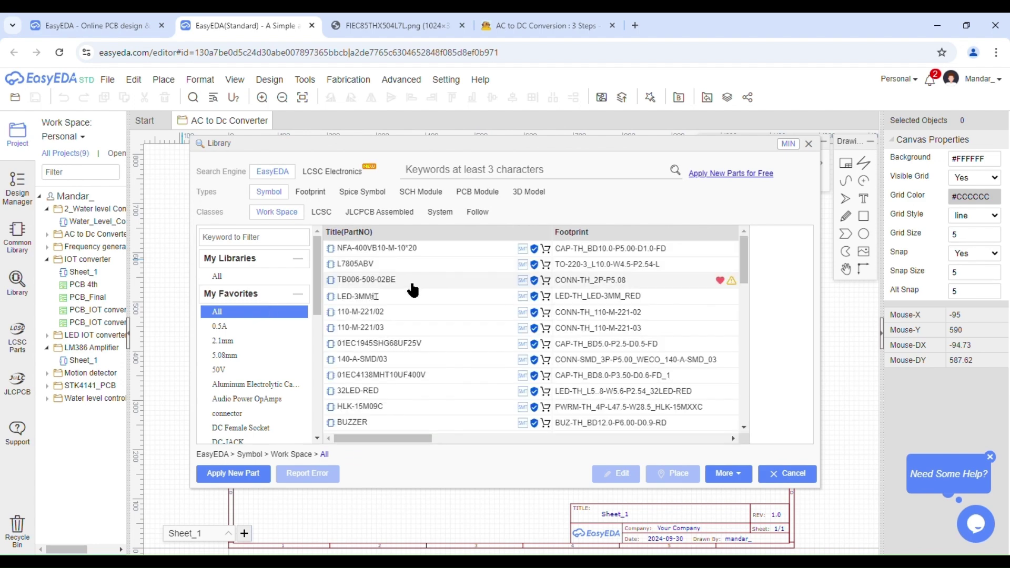
pyautogui.scroll(-10, 414, 289)
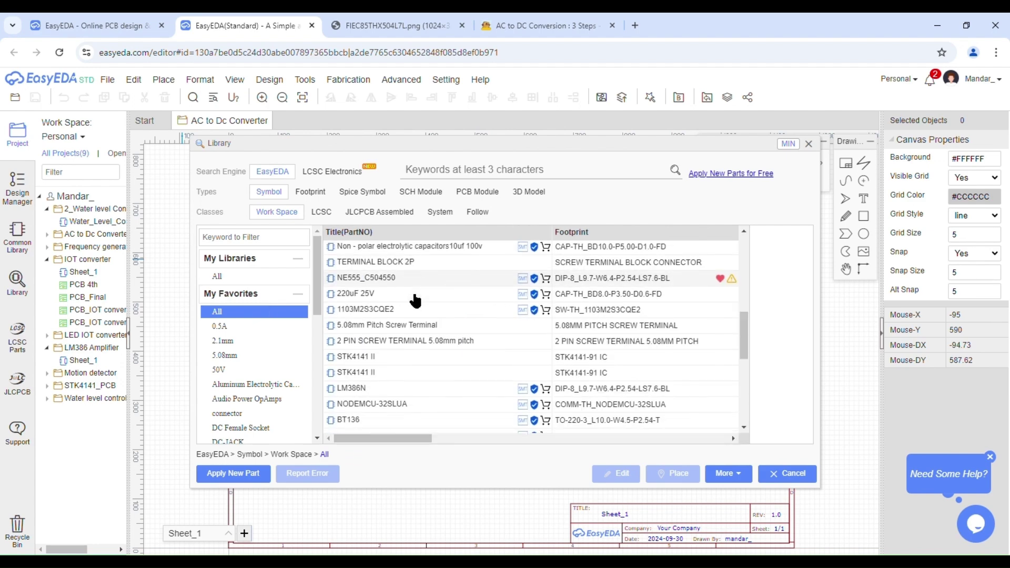
pyautogui.scroll(2, 396, 349)
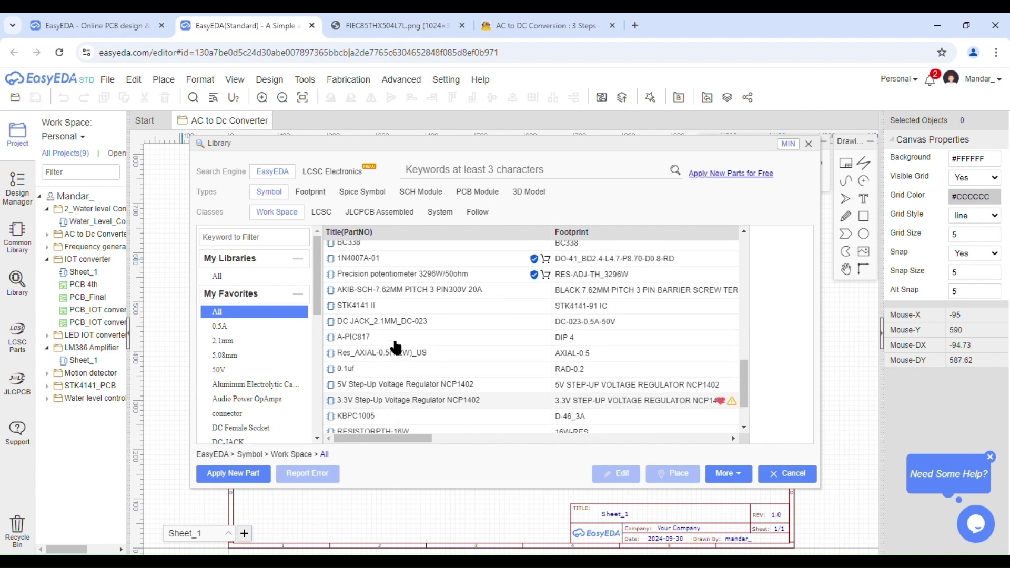
pyautogui.scroll(2, 397, 337)
pyautogui.click(398, 323)
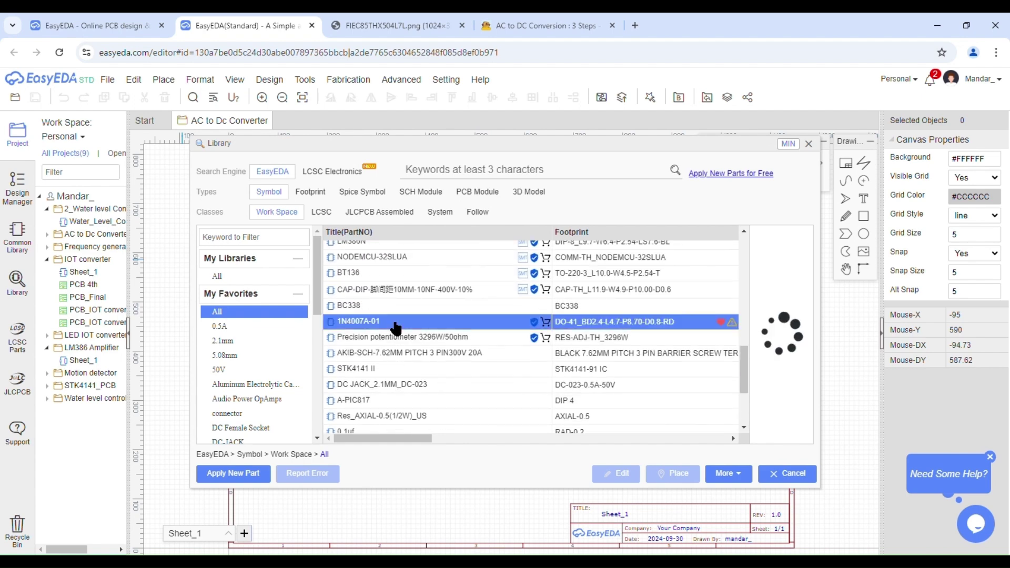
pyautogui.click(679, 474)
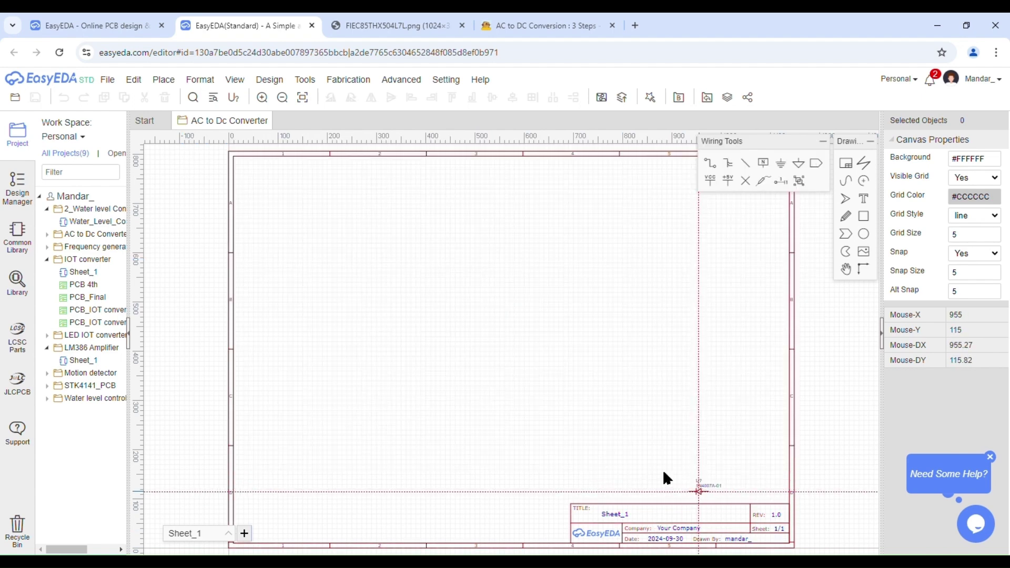
# - Place five 1N4007A-01 diodes one below another on the schematic sheet, then end placement
pyautogui.scroll(5, 338, 279)
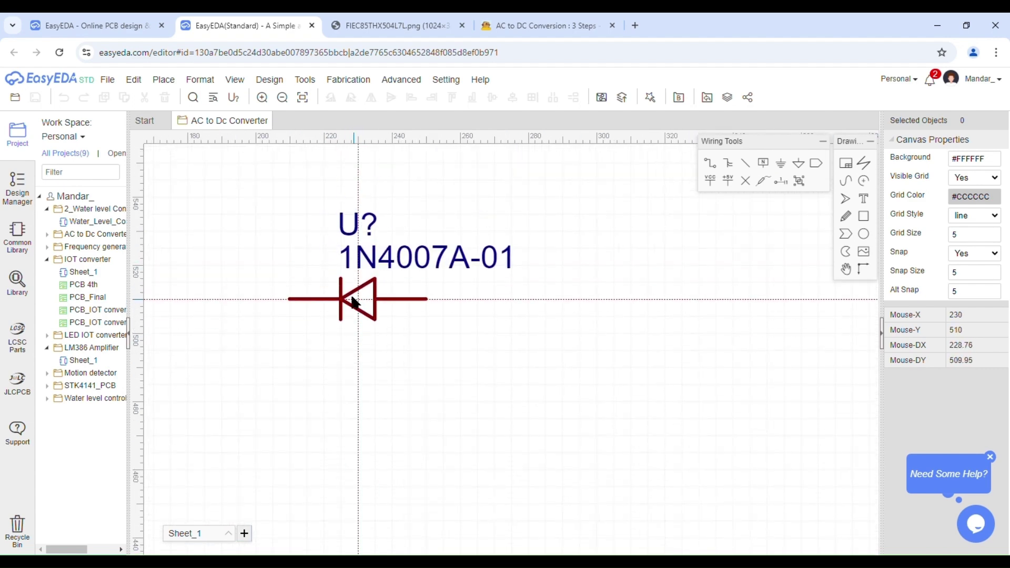
pyautogui.click(358, 300)
pyautogui.click(350, 425)
pyautogui.scroll(-1, 352, 429)
pyautogui.moveTo(364, 471); pyautogui.dragTo(369, 306, button='right')
pyautogui.click(371, 354)
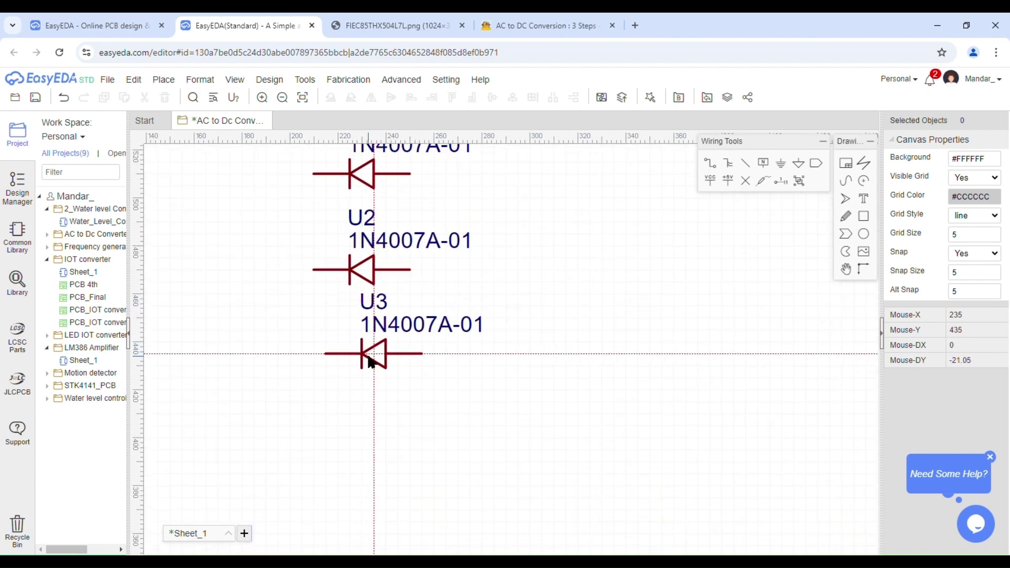
pyautogui.click(370, 452)
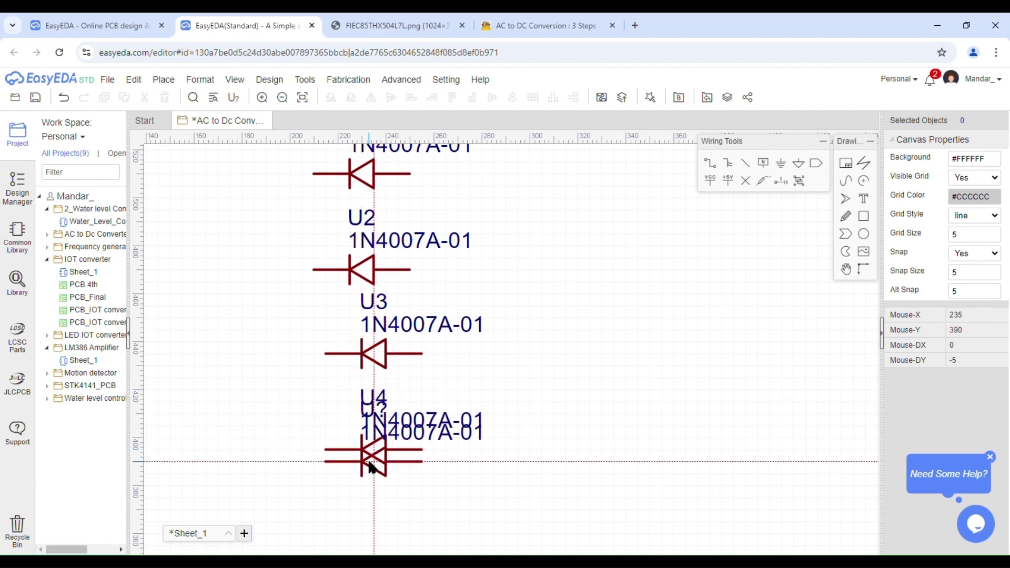
pyautogui.scroll(-3, 370, 453)
pyautogui.click(371, 385)
pyautogui.press('Escape')
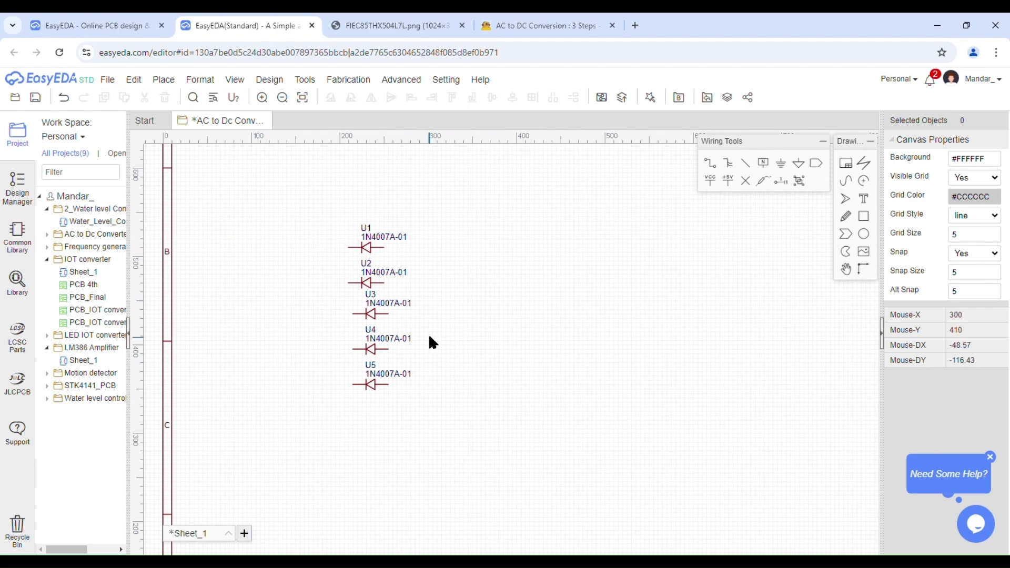
# - Place one LM7812AL-TA3-T voltage regulator from the library favorites to the upper right of the diode column
pyautogui.click(29, 278)
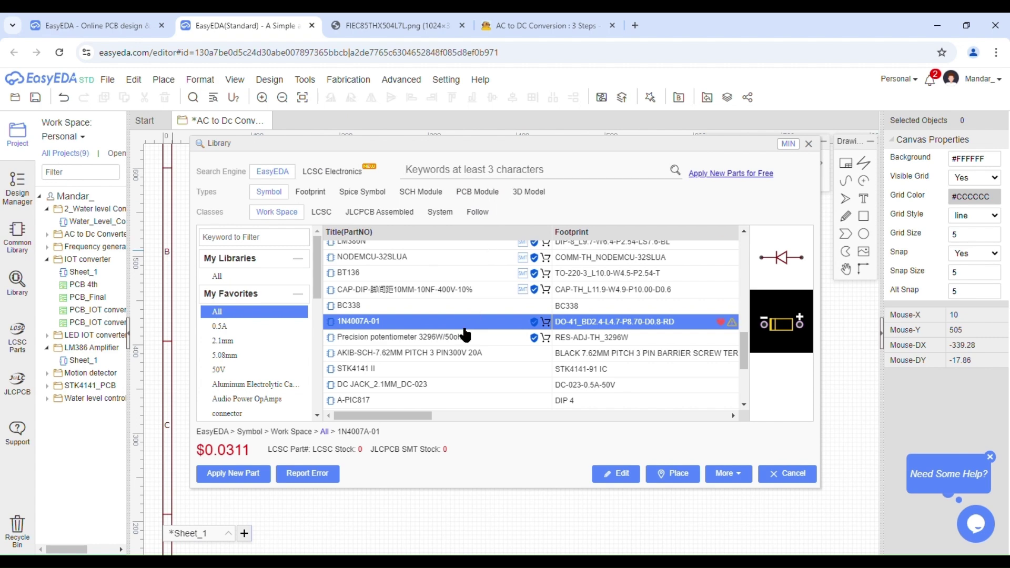
pyautogui.scroll(4, 465, 335)
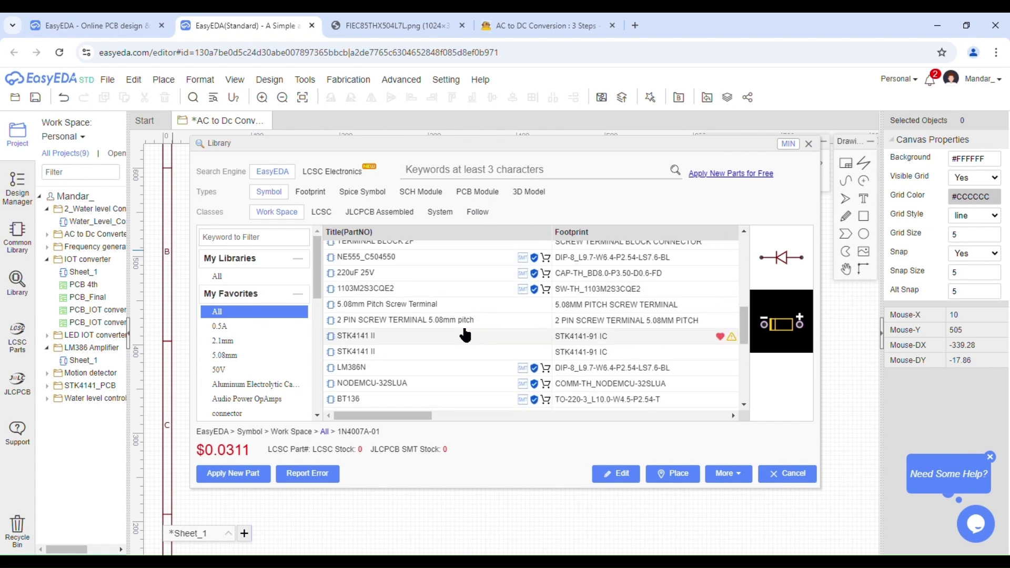
pyautogui.scroll(4, 466, 335)
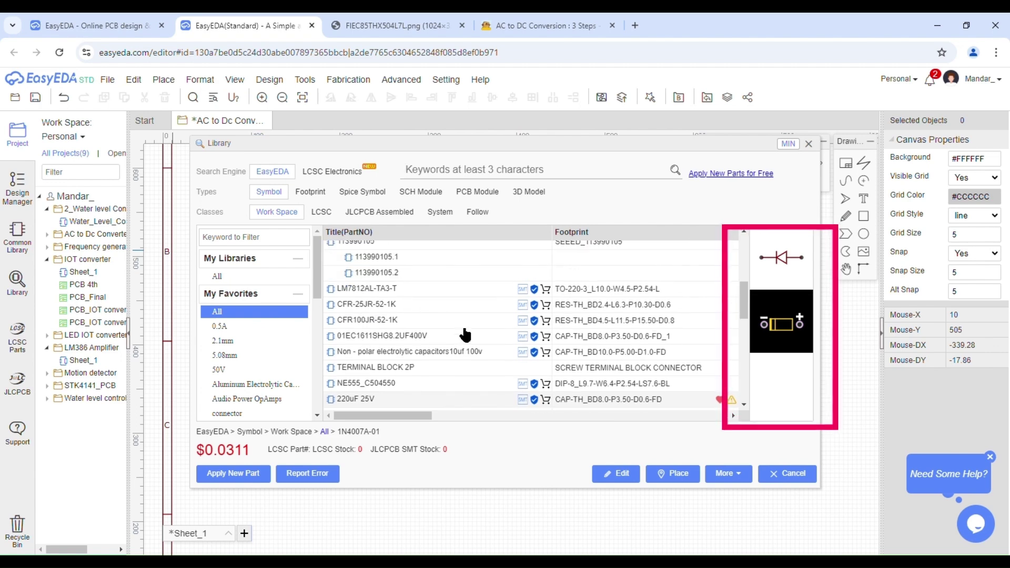
pyautogui.click(447, 290)
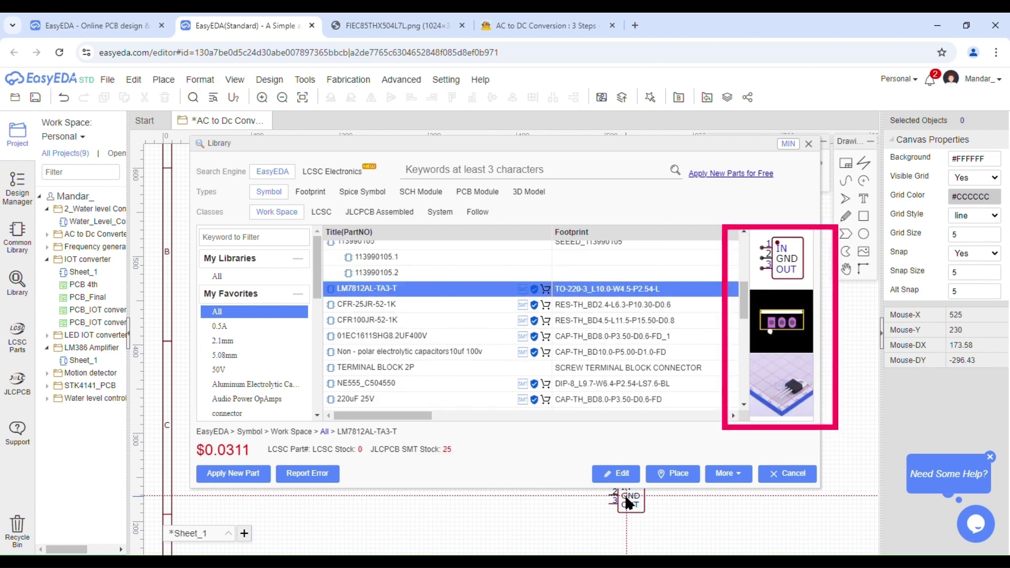
pyautogui.click(681, 480)
pyautogui.click(501, 237)
pyautogui.press('Escape')
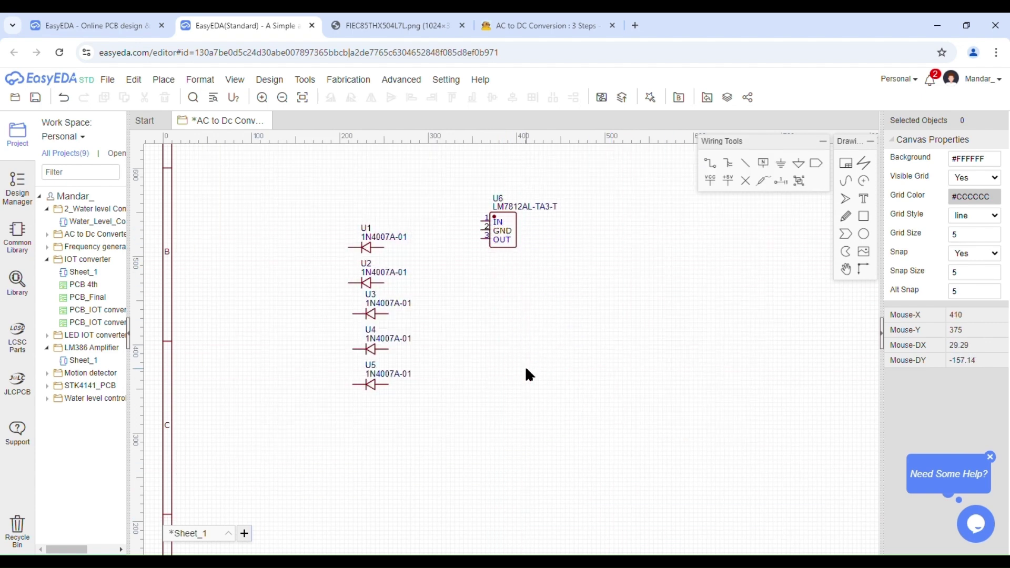
# - Choose the 220uF 25V capacitor from all favorite symbols in the component library and start placing it
pyautogui.click(17, 279)
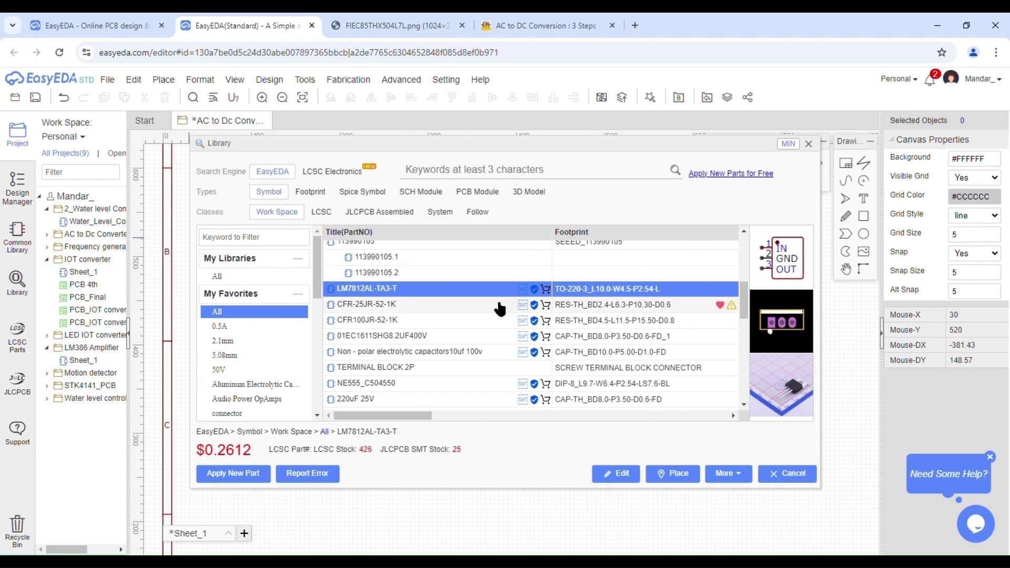
pyautogui.scroll(5, 491, 318)
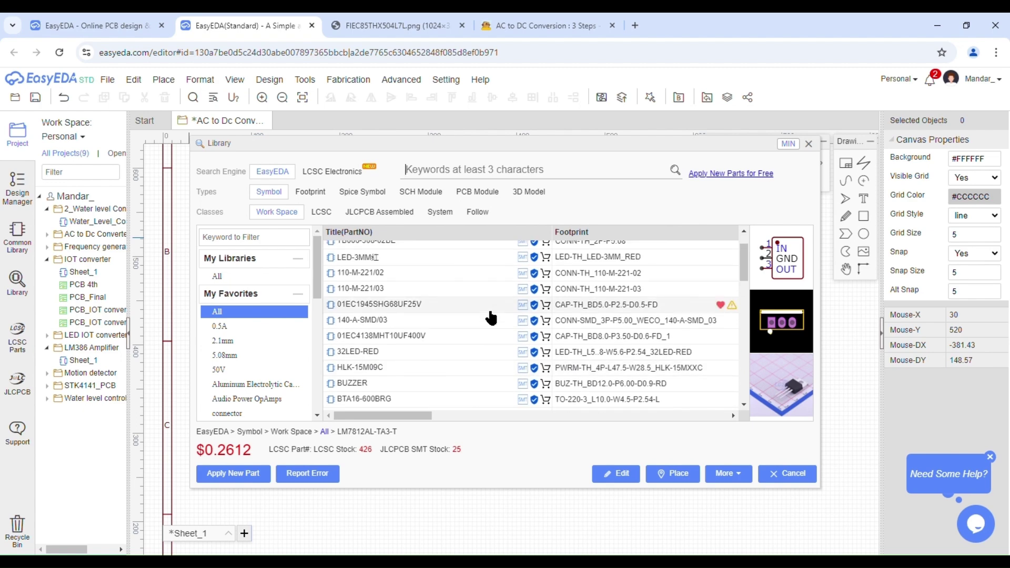
pyautogui.scroll(-2, 491, 318)
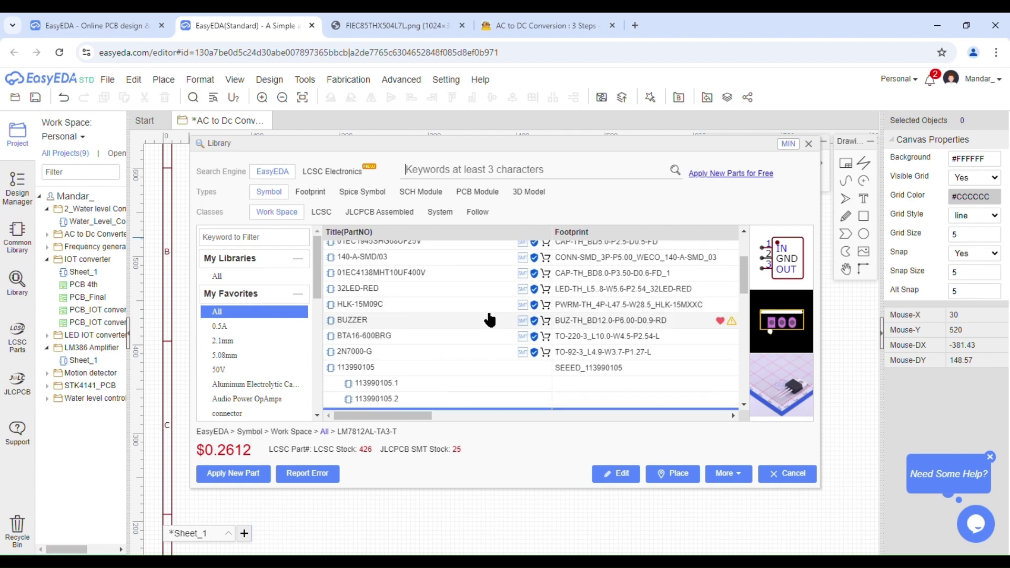
pyautogui.scroll(-2, 491, 318)
pyautogui.scroll(-2, 490, 319)
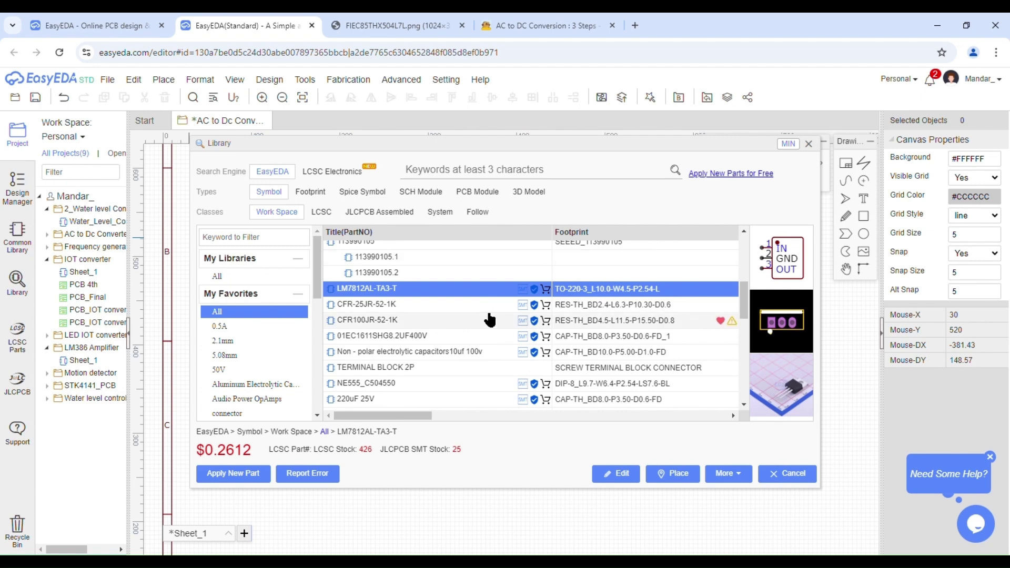
pyautogui.scroll(-2, 491, 320)
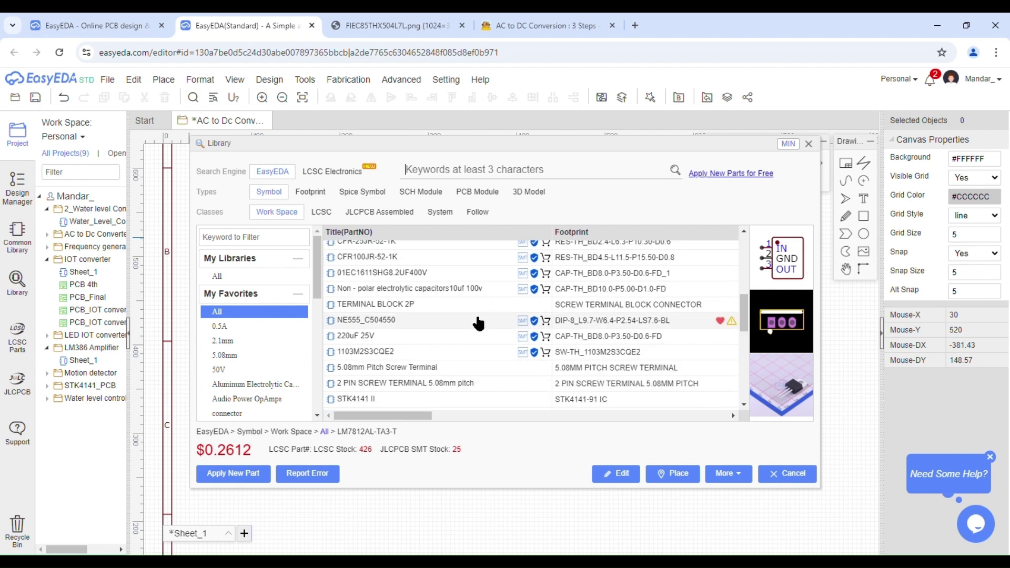
pyautogui.click(436, 339)
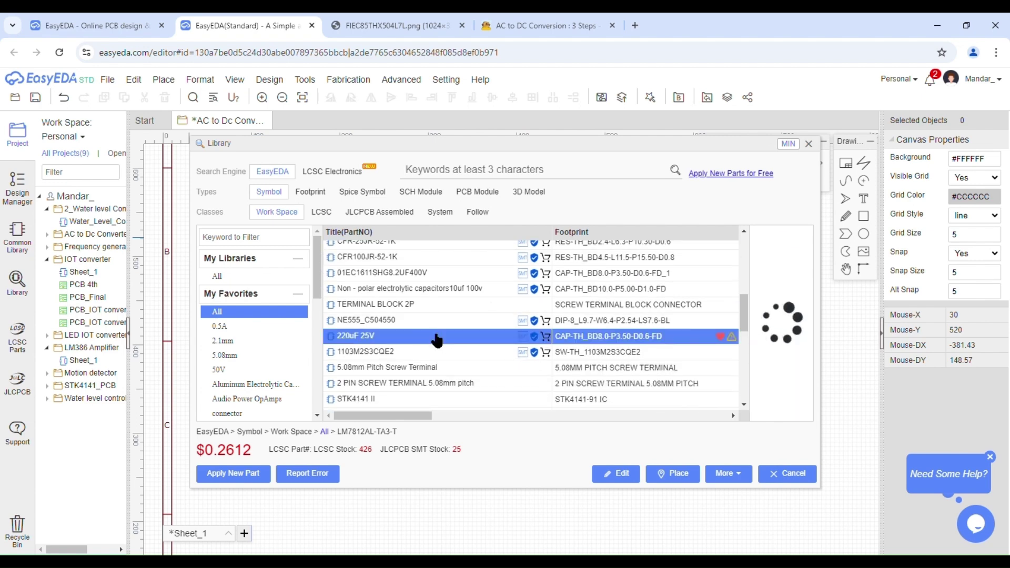
pyautogui.click(696, 473)
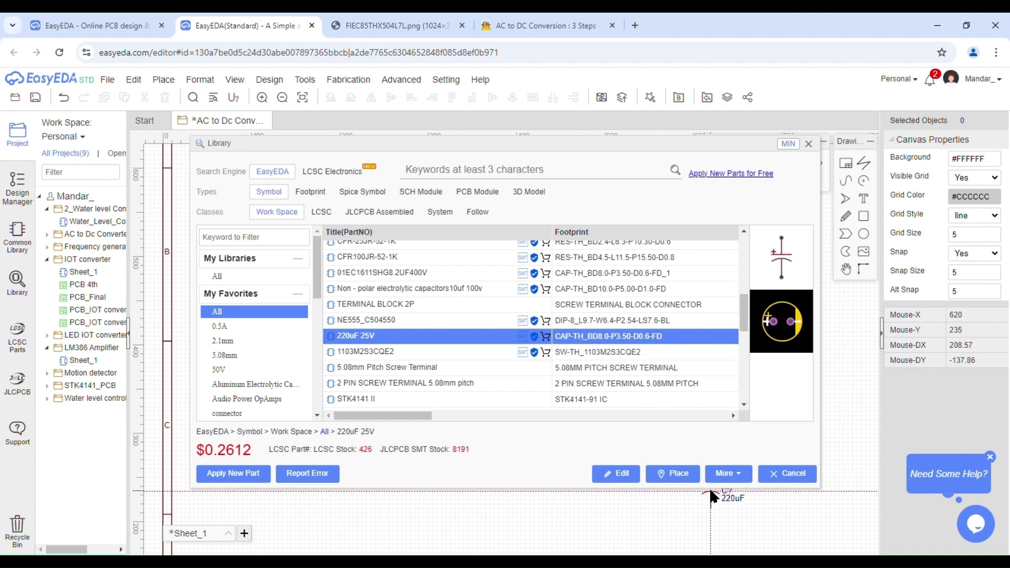
pyautogui.click(682, 475)
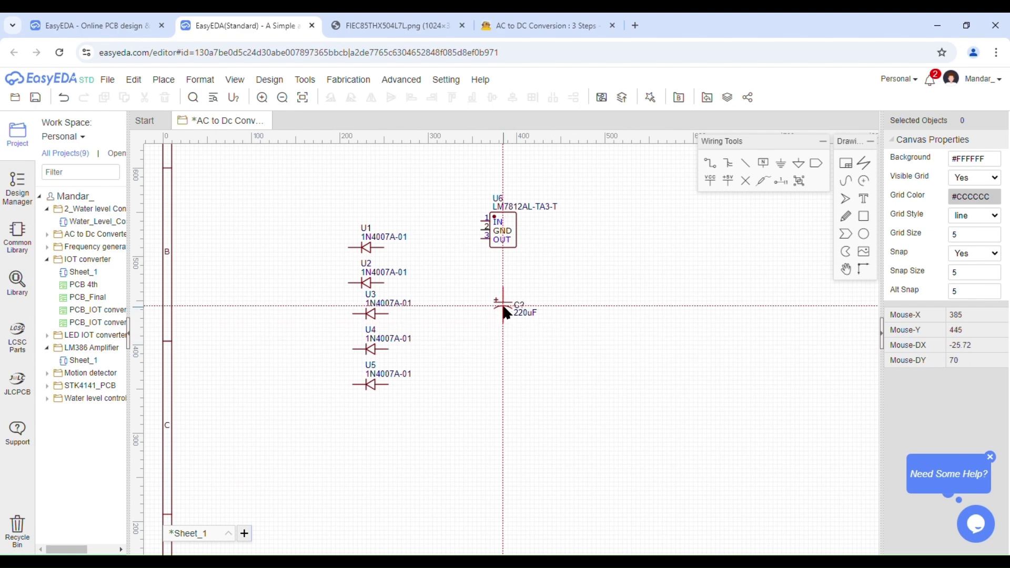
# - Place two 220uF capacitors side by side below the voltage regulator, consulting the reference circuit image between placements
pyautogui.click(503, 307)
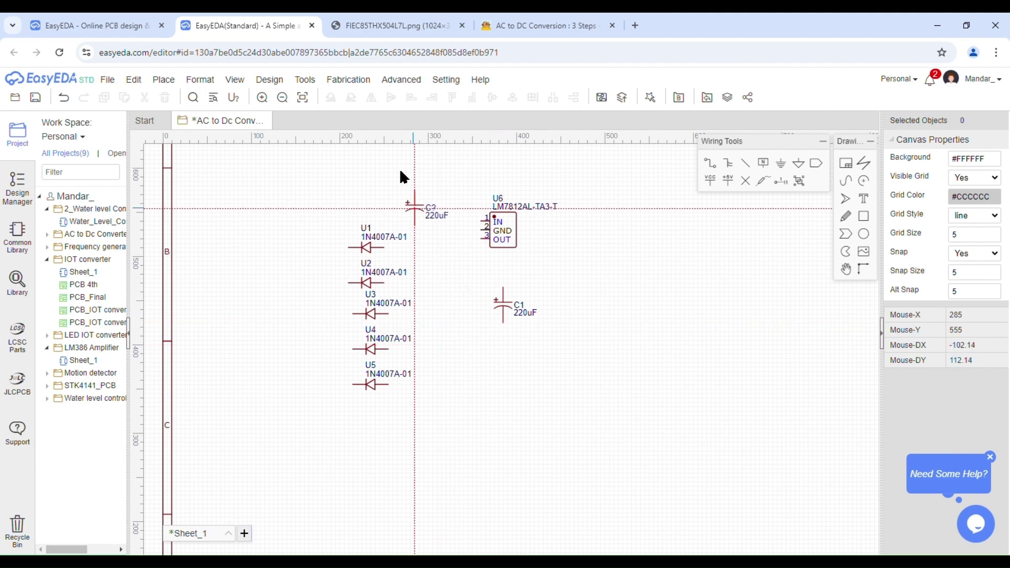
pyautogui.click(357, 18)
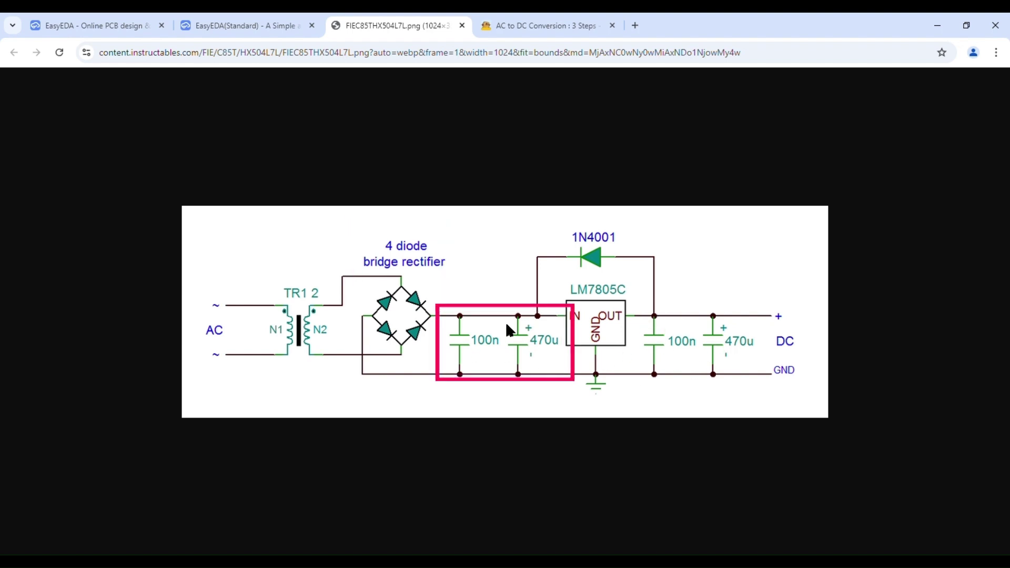
pyautogui.click(232, 24)
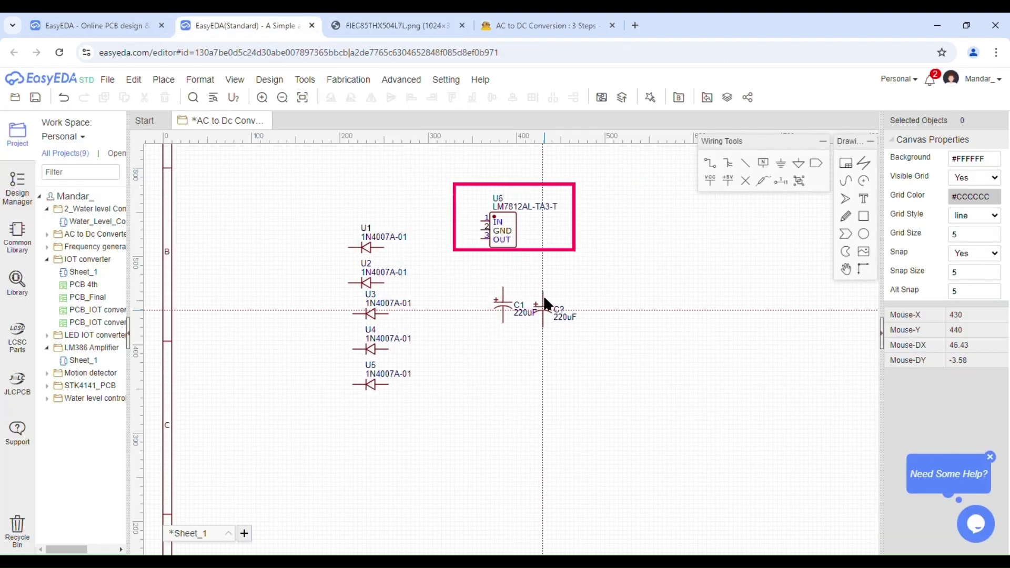
pyautogui.click(561, 300)
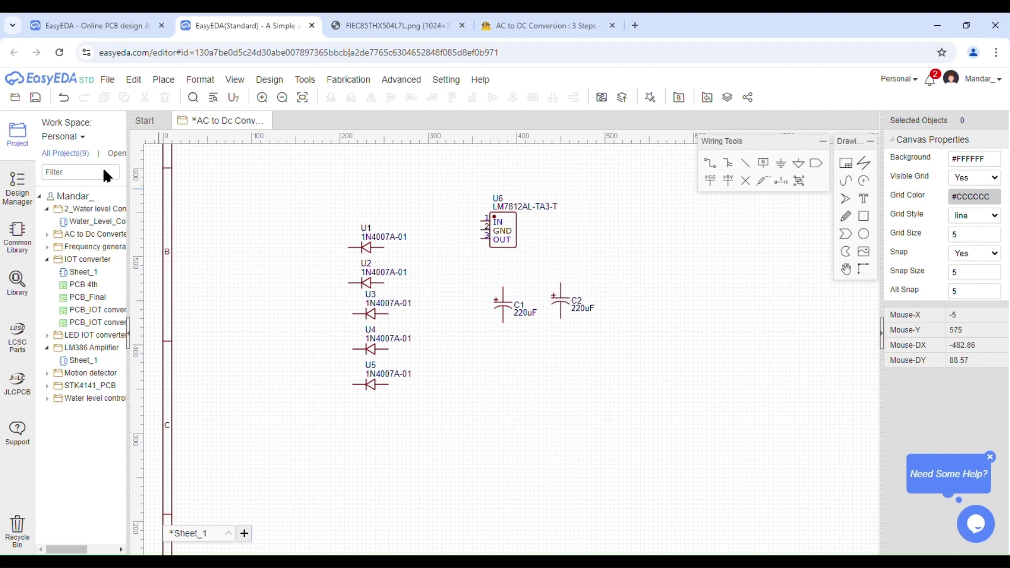
# - Place two 0.1uf capacitors from the library favorites side by side below the 220uF capacitors, then end placement
pyautogui.click(18, 282)
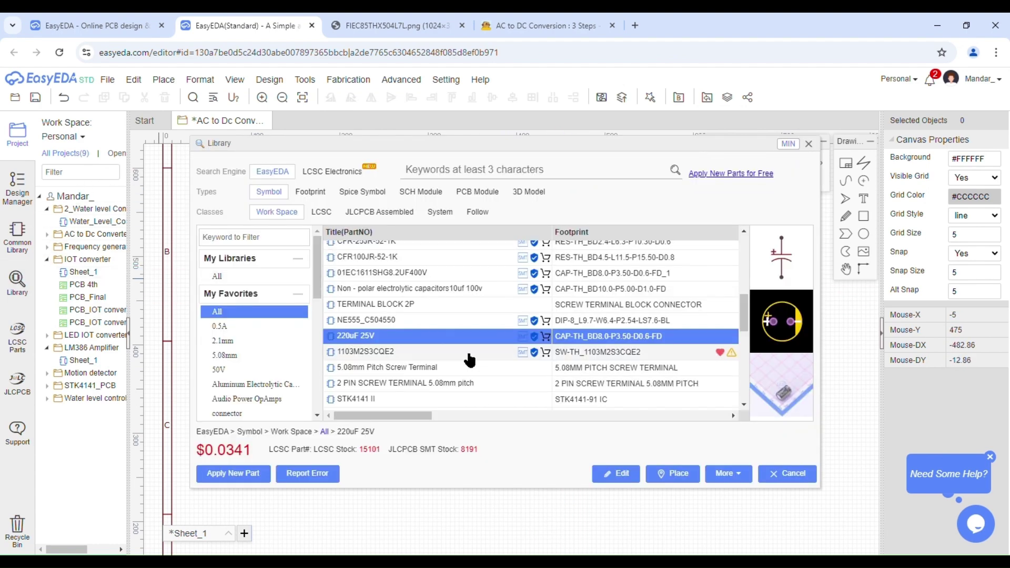
pyautogui.scroll(-3, 469, 359)
pyautogui.scroll(-5, 463, 356)
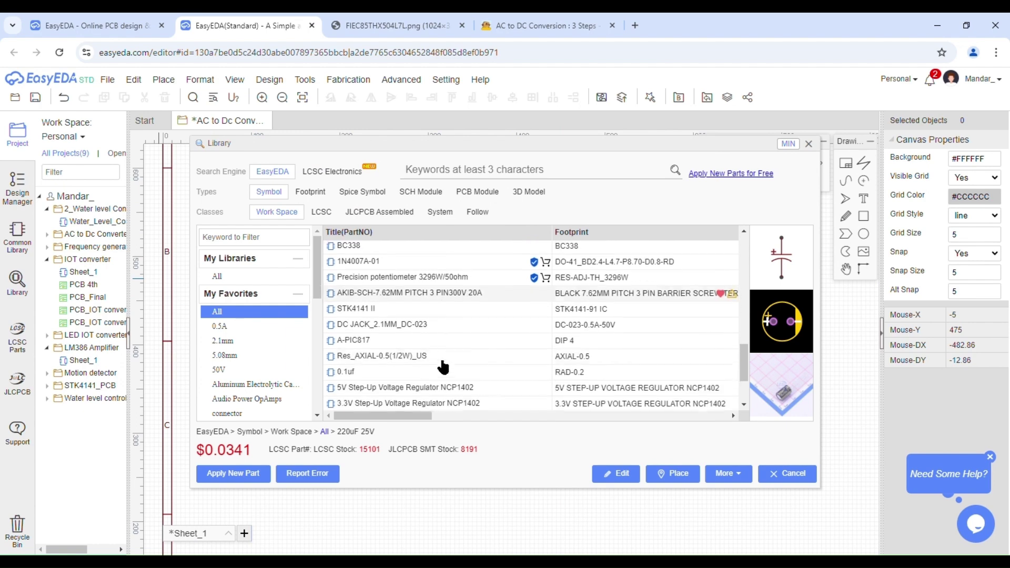
pyautogui.click(432, 373)
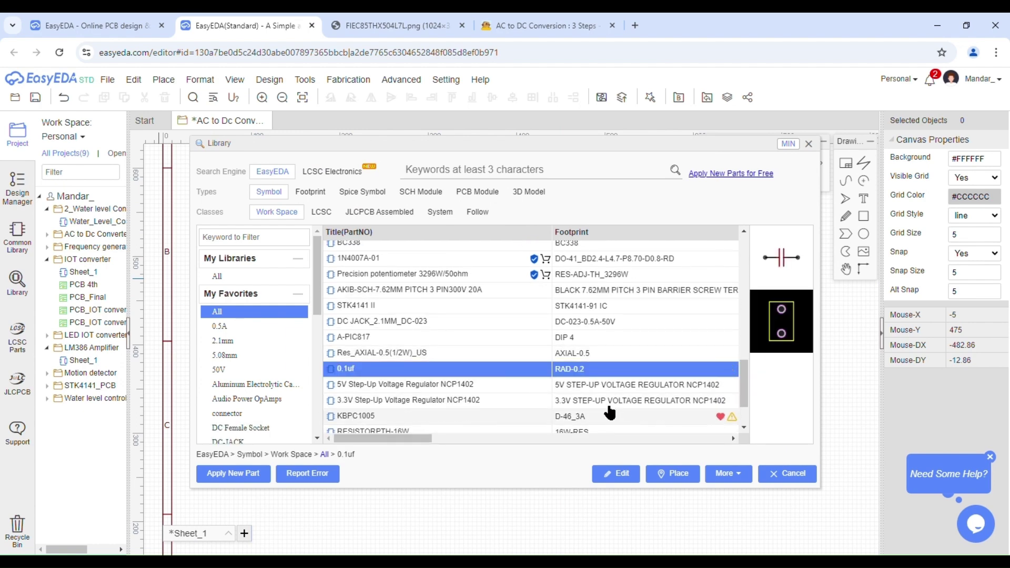
pyautogui.click(689, 477)
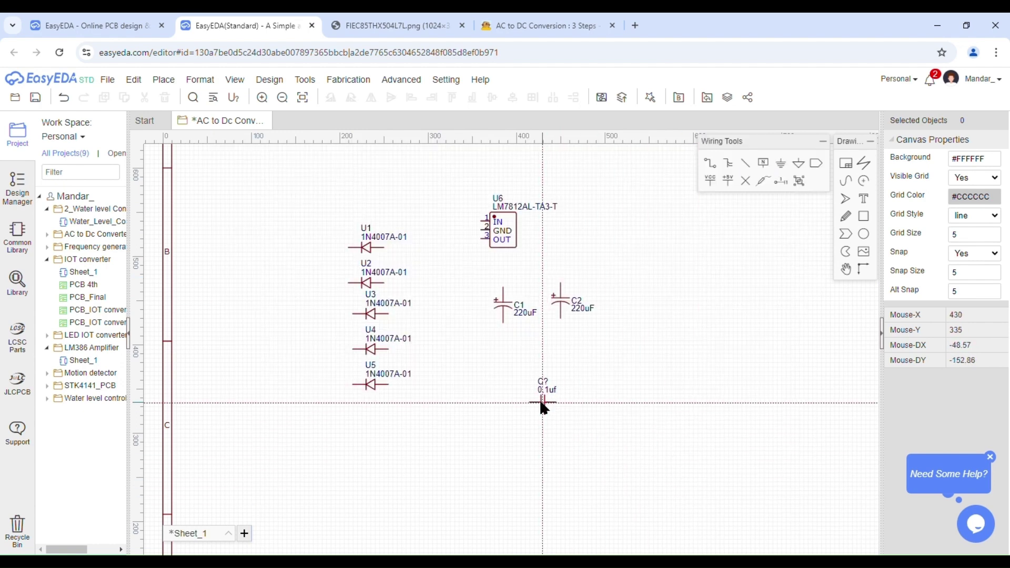
pyautogui.click(504, 367)
pyautogui.click(574, 367)
pyautogui.rightClick(689, 335)
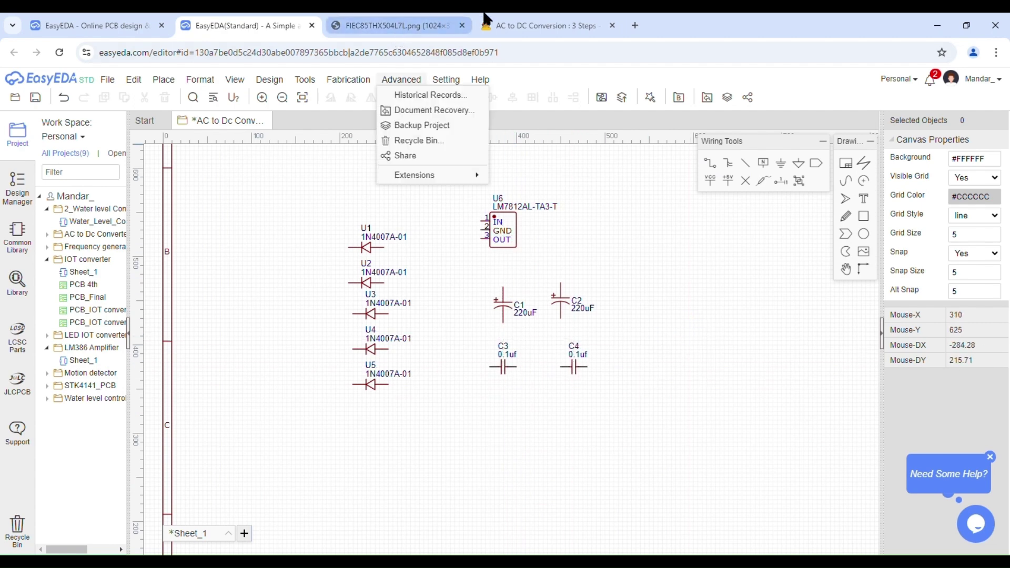
# - Examine the reference converter circuit image for the parts still missing from the schematic, then return to the editor
pyautogui.click(395, 26)
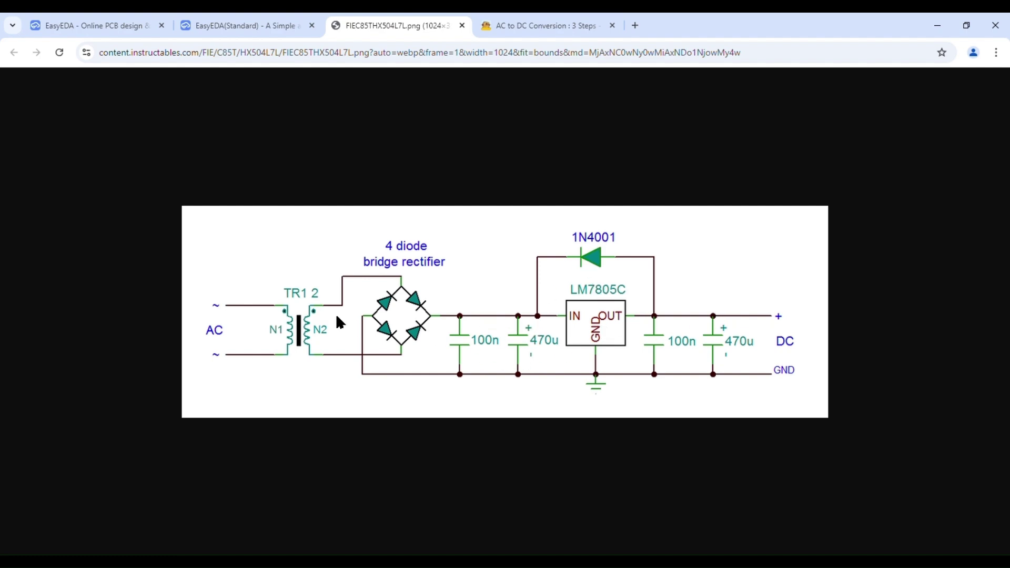
pyautogui.click(204, 21)
pyautogui.moveTo(207, 77)
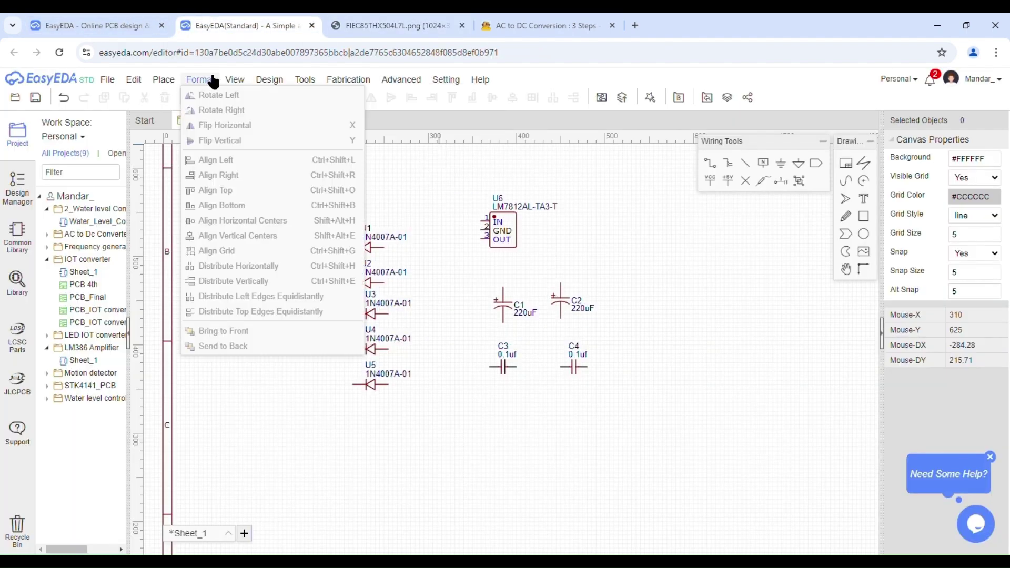
pyautogui.click(372, 23)
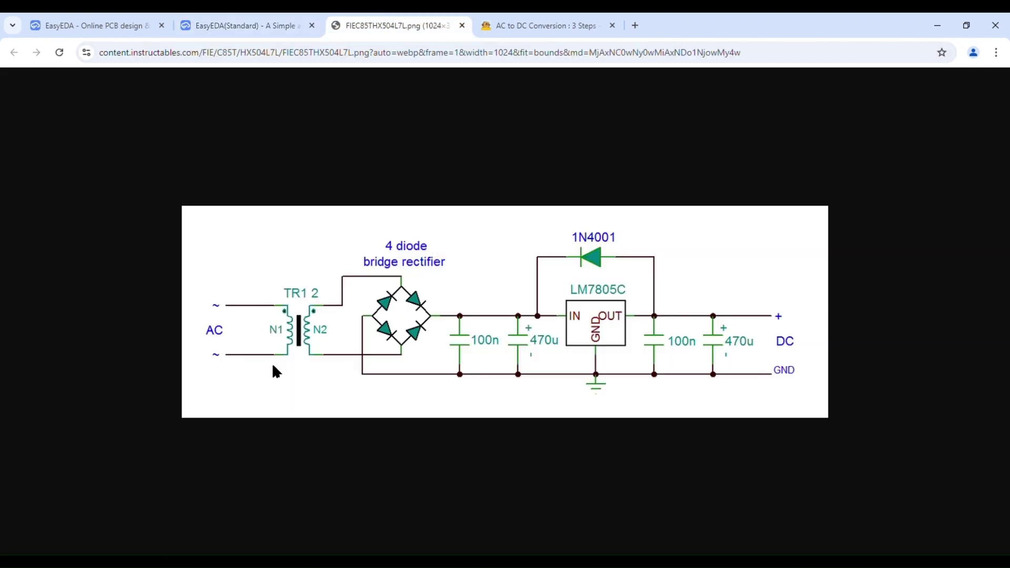
pyautogui.click(287, 31)
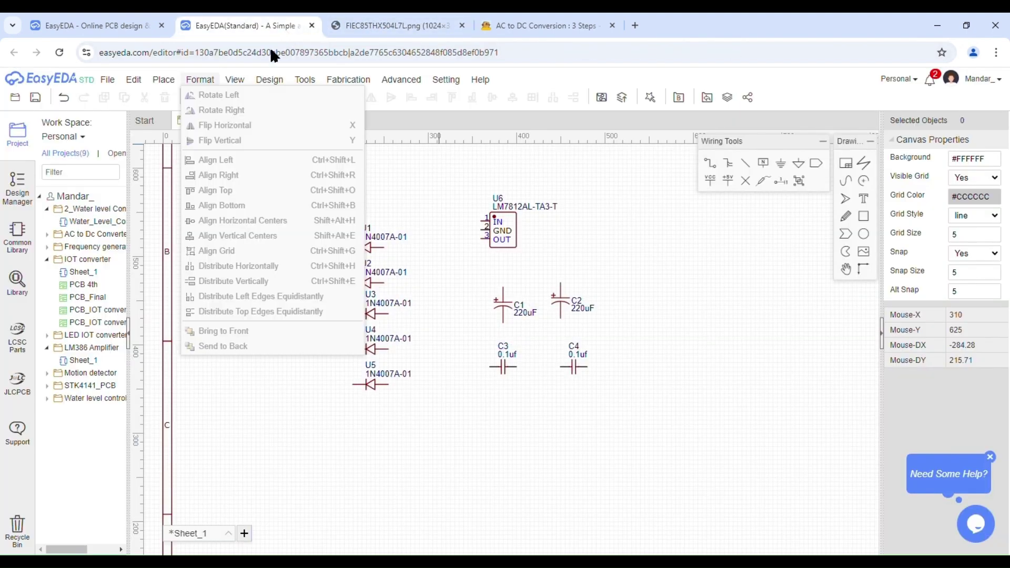
# - Browse the favorite library symbols for a connector, comparing the previews of 110-M-221/03, 110-M-221/02 and the 2 PIN SCREW TERMINAL 5.08mm pitch
pyautogui.click(24, 260)
pyautogui.click(20, 287)
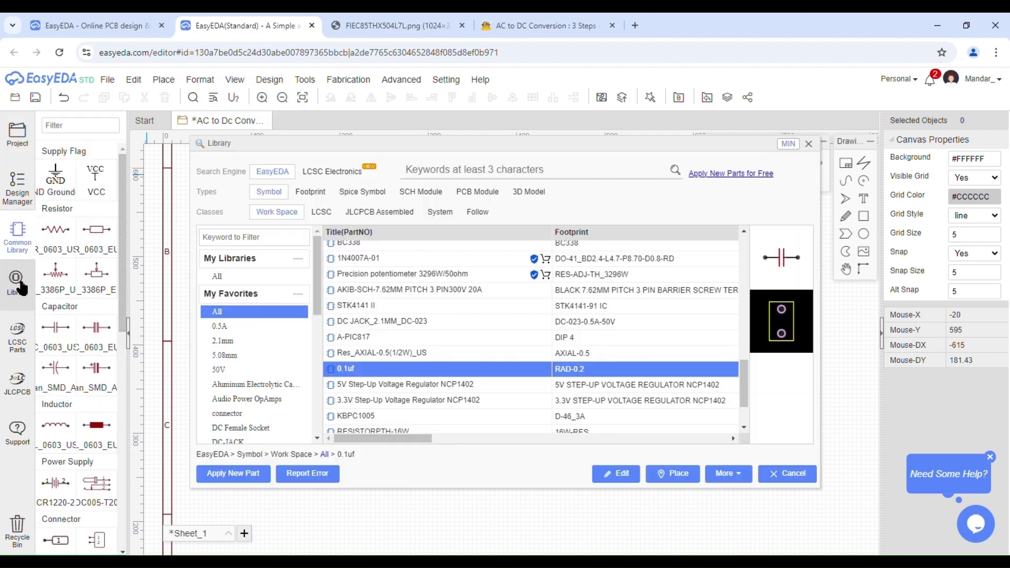
pyautogui.scroll(-1, 408, 332)
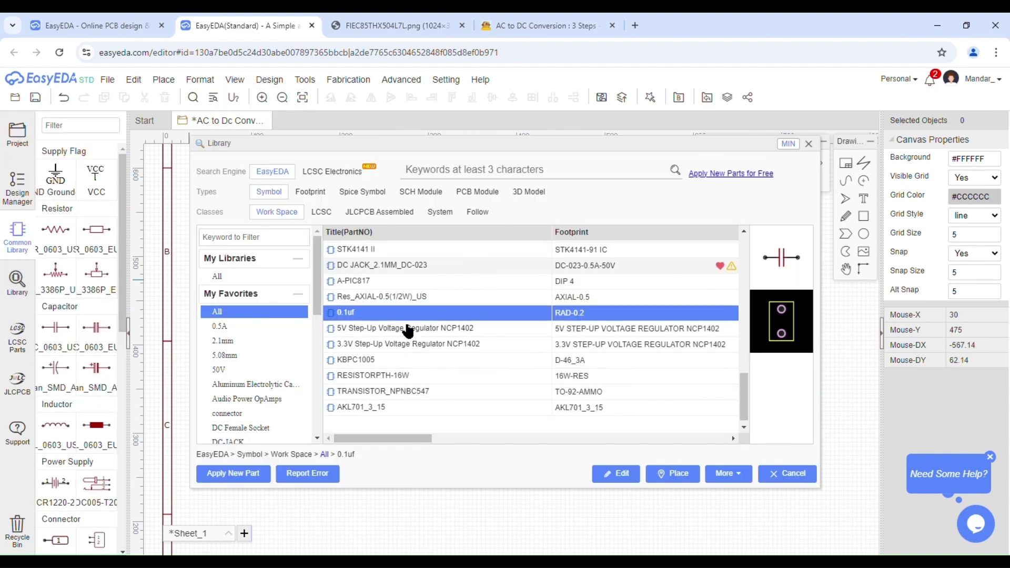
pyautogui.scroll(1, 408, 363)
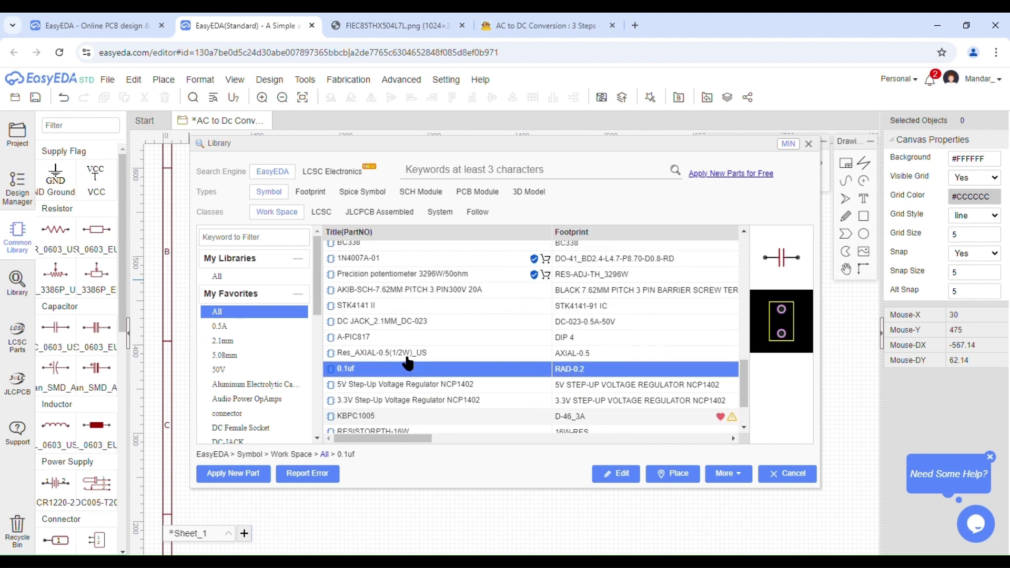
pyautogui.scroll(2, 407, 363)
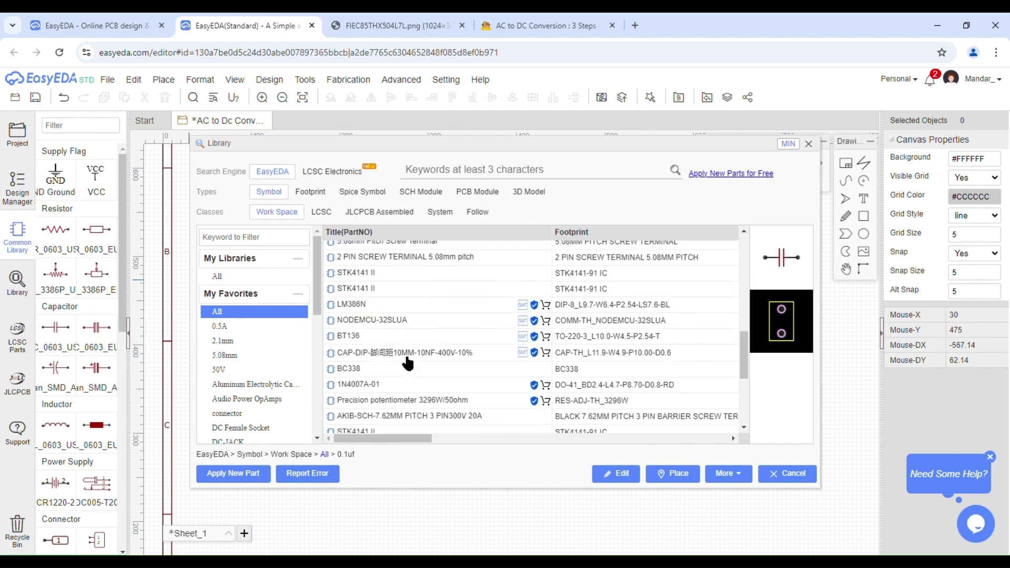
pyautogui.scroll(3, 407, 363)
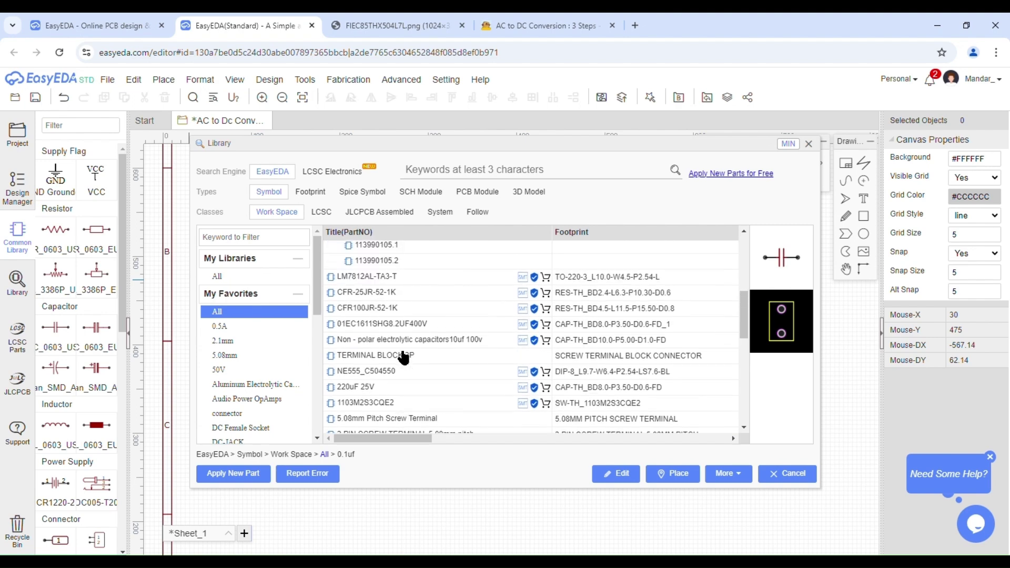
pyautogui.scroll(2, 403, 357)
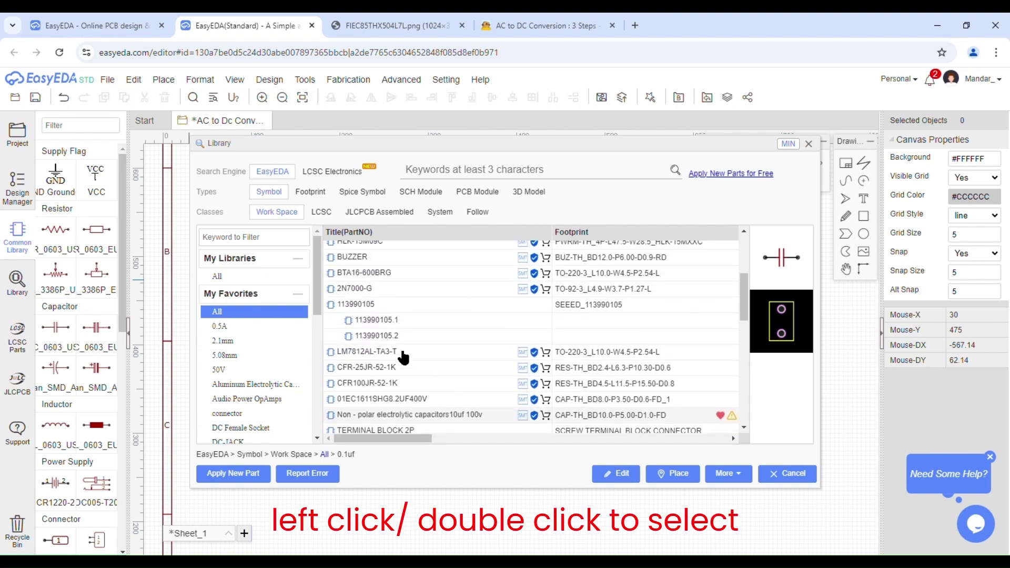
pyautogui.scroll(3, 403, 357)
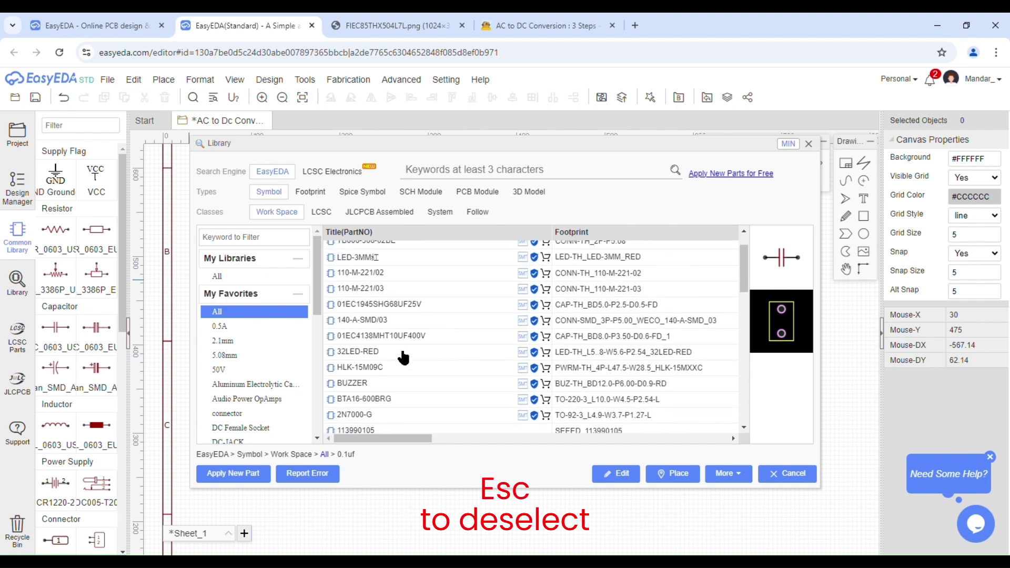
pyautogui.scroll(1, 403, 358)
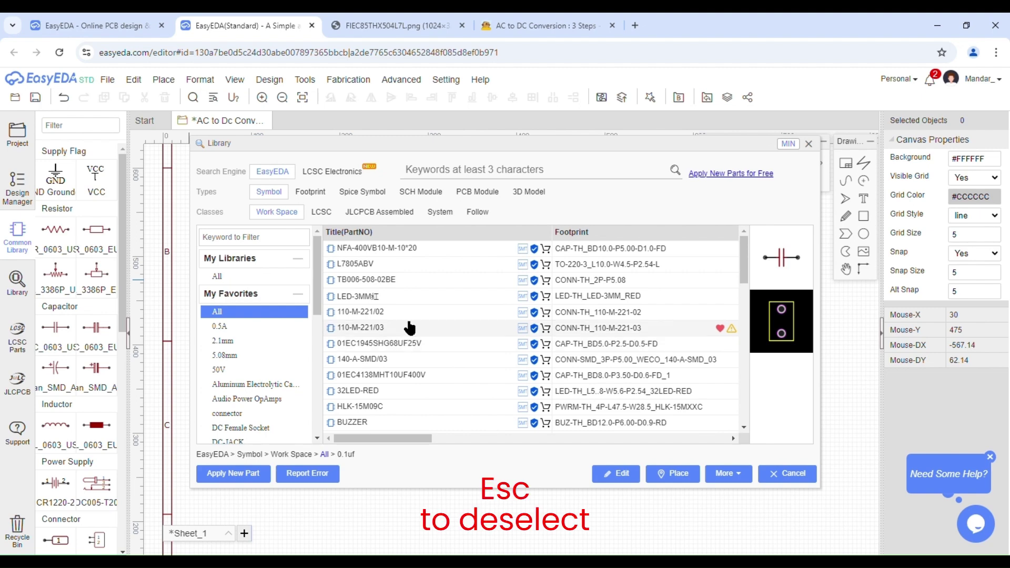
pyautogui.click(410, 328)
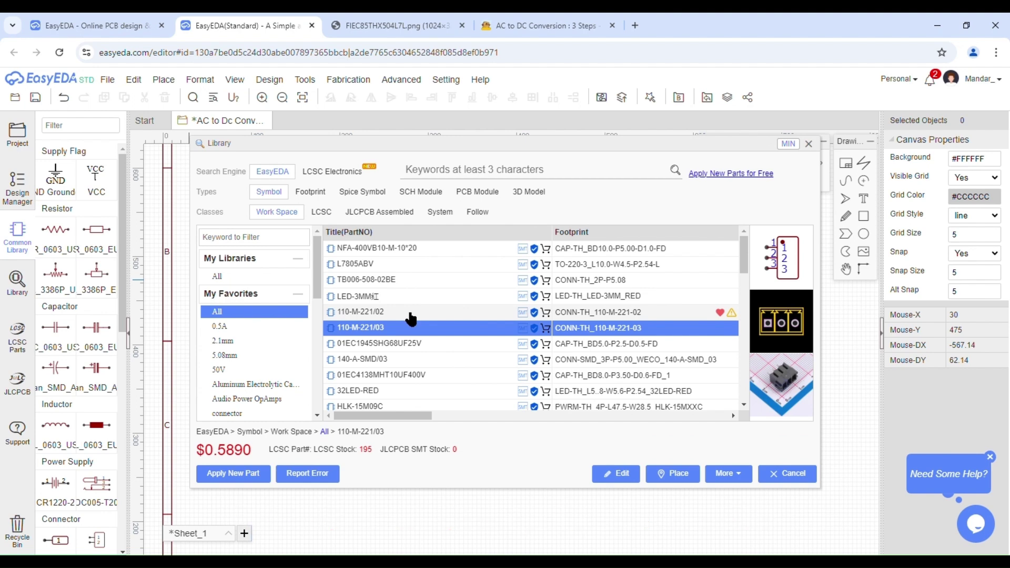
pyautogui.click(406, 313)
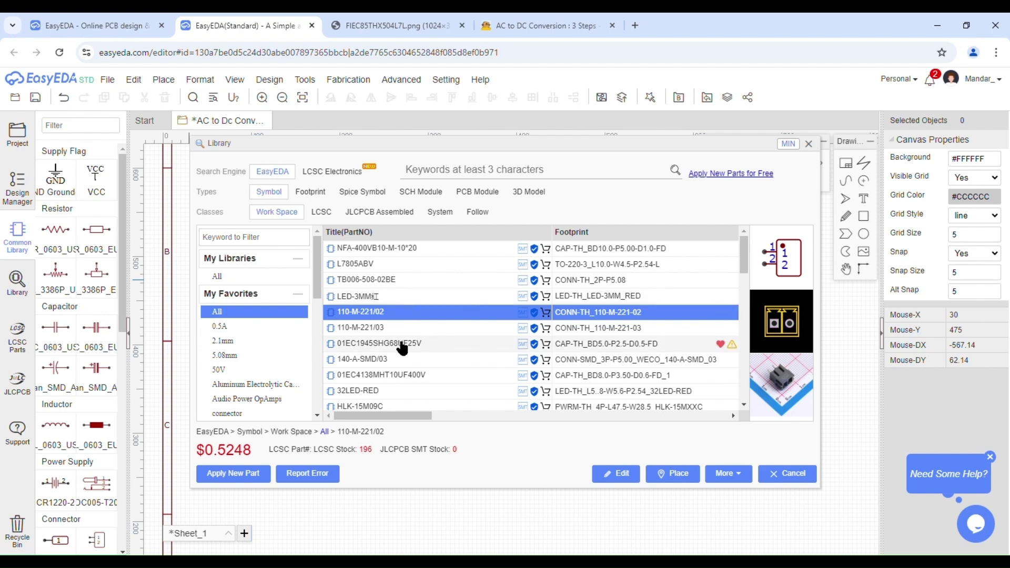
pyautogui.scroll(-5, 402, 348)
pyautogui.scroll(-3, 403, 352)
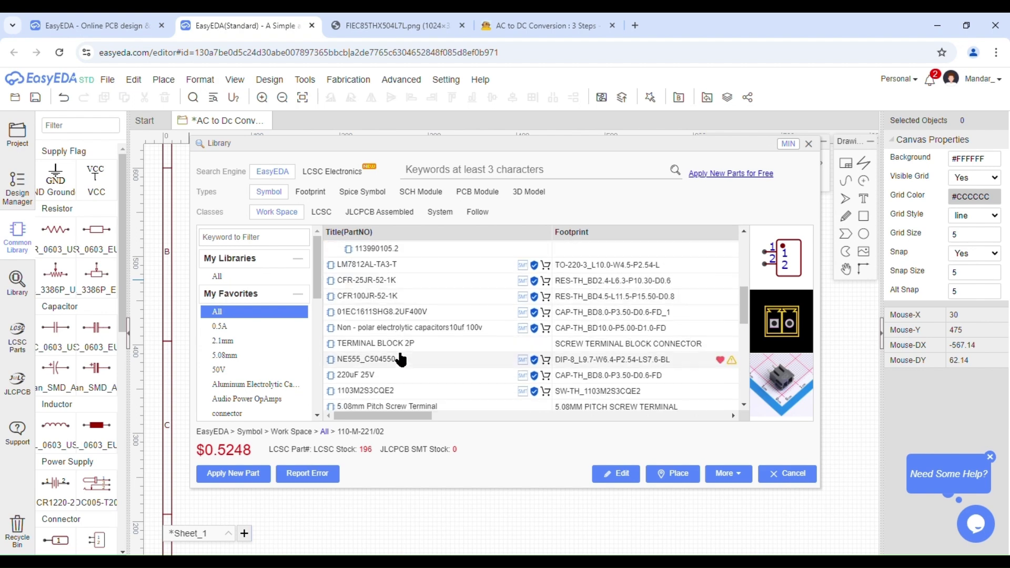
pyautogui.click(411, 347)
pyautogui.click(428, 358)
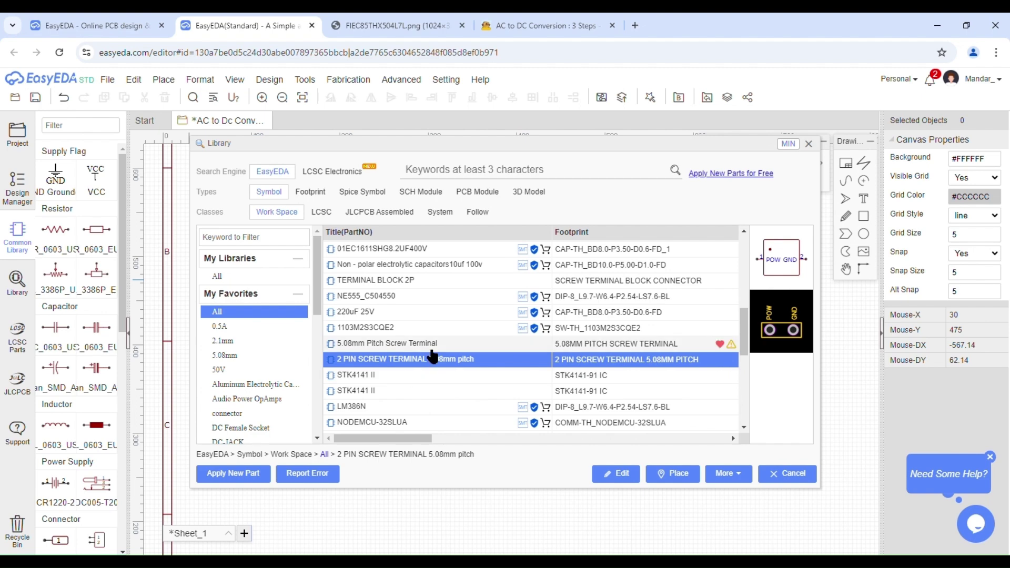
# - Place one two-pin 110-M-221/02 connector from the library favorites to the right of the 220uF capacitors
pyautogui.scroll(5, 428, 344)
pyautogui.scroll(-2, 387, 387)
pyautogui.scroll(2, 392, 358)
pyautogui.click(372, 329)
pyautogui.click(378, 313)
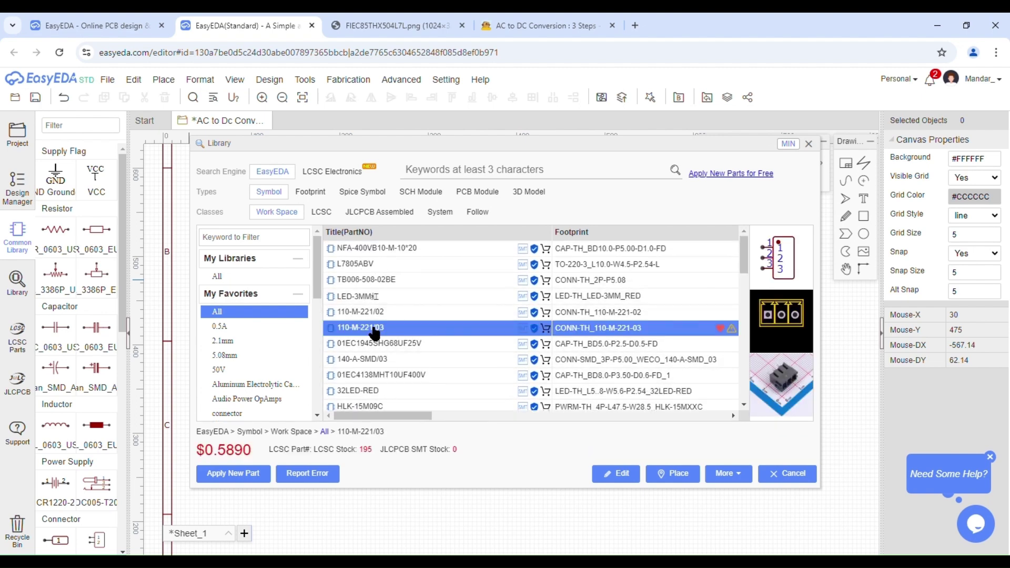
pyautogui.click(673, 473)
pyautogui.click(633, 288)
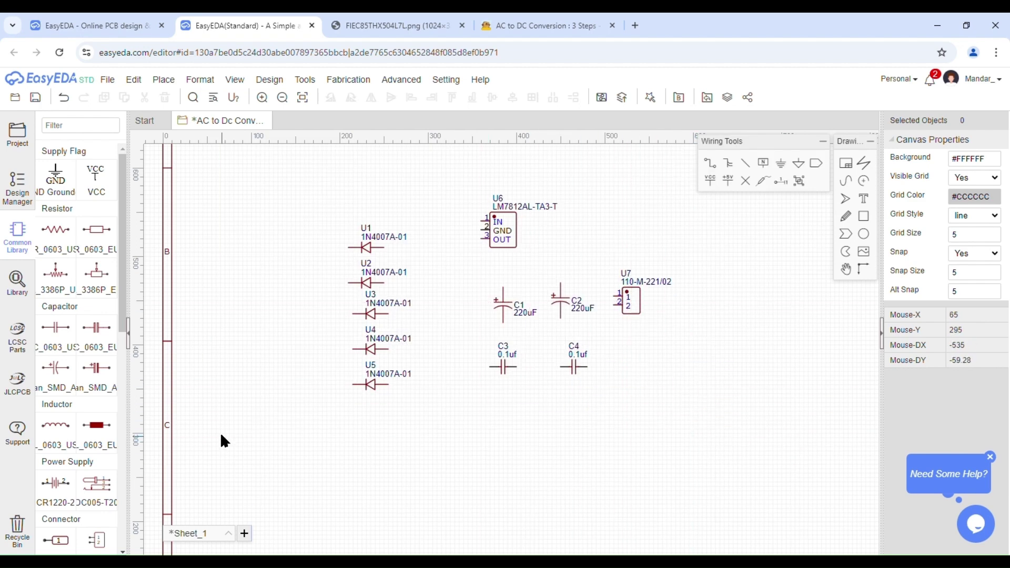
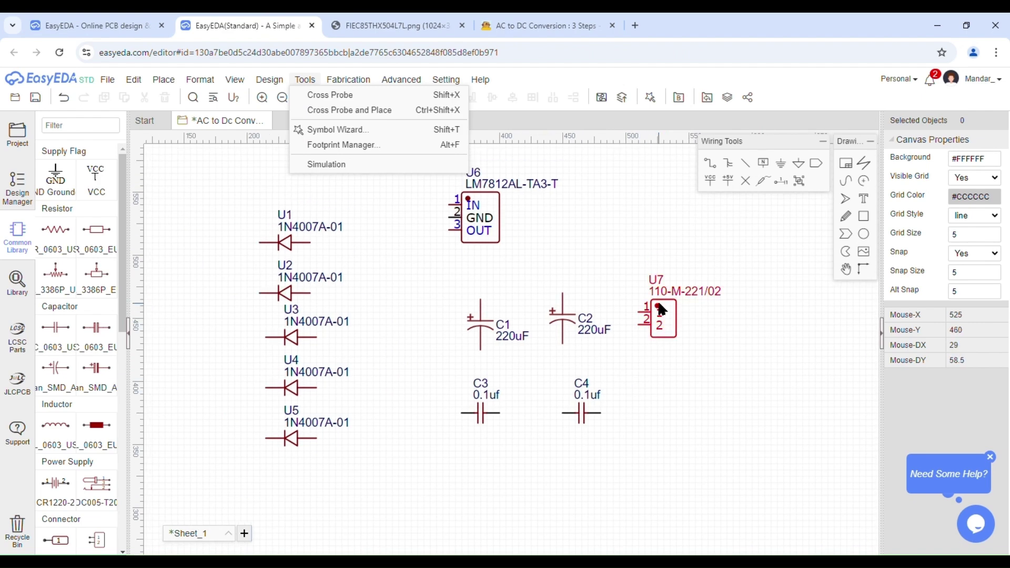
# - Place a copy of the 110-M-221/02 connector below the first one, beside the 0.1uf capacitors, and end placement
pyautogui.click(661, 310)
pyautogui.hotkey('ctrl', 'v')
pyautogui.click(682, 431)
pyautogui.rightClick(765, 378)
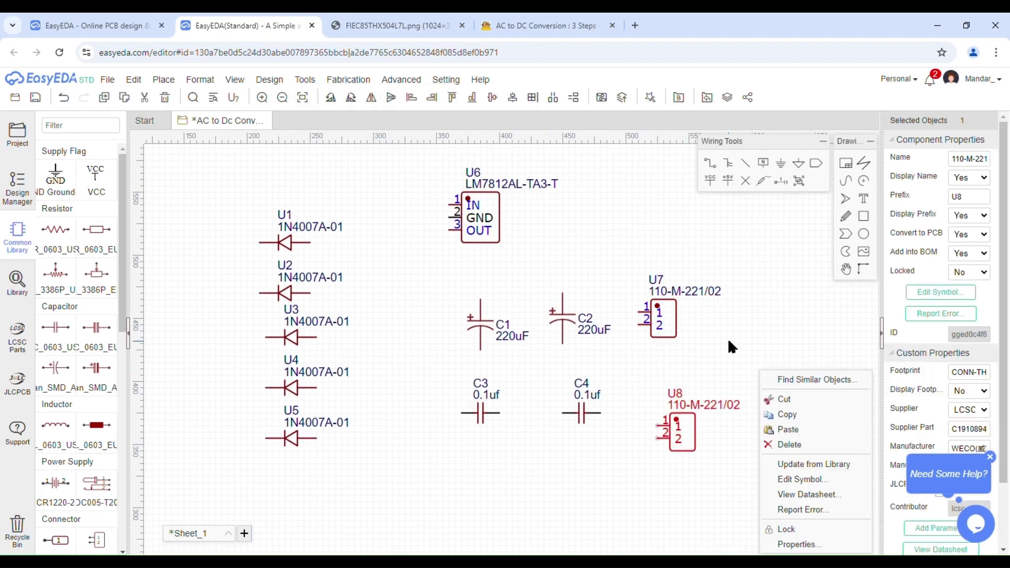
pyautogui.click(728, 338)
# - Move connector U7 to the left of the diode column and rotate it 180° so its pins face the diodes
pyautogui.moveTo(635, 328); pyautogui.dragTo(673, 356, button='right')
pyautogui.moveTo(701, 351); pyautogui.dragTo(209, 286)
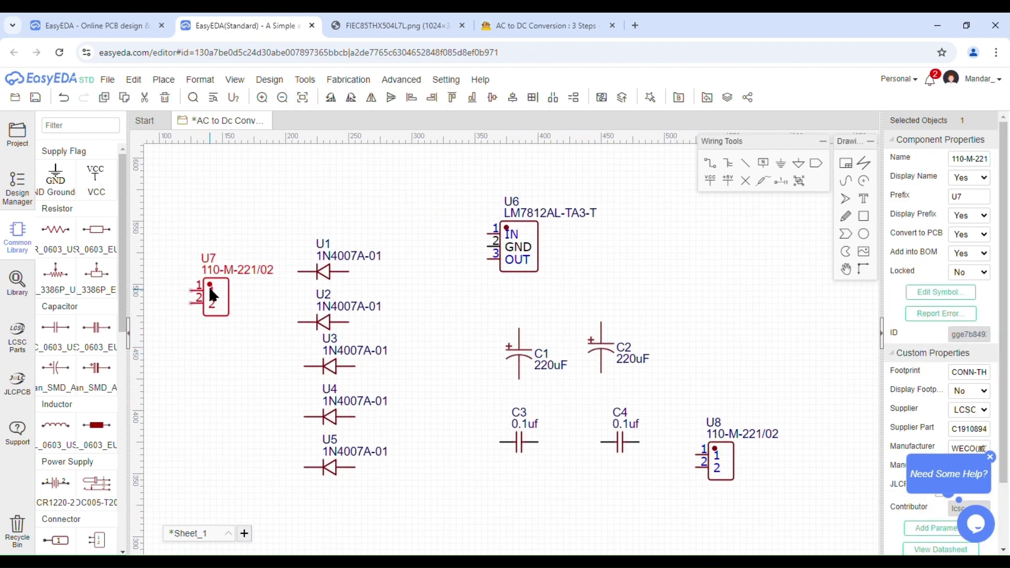
pyautogui.press('space')
pyautogui.press('space')
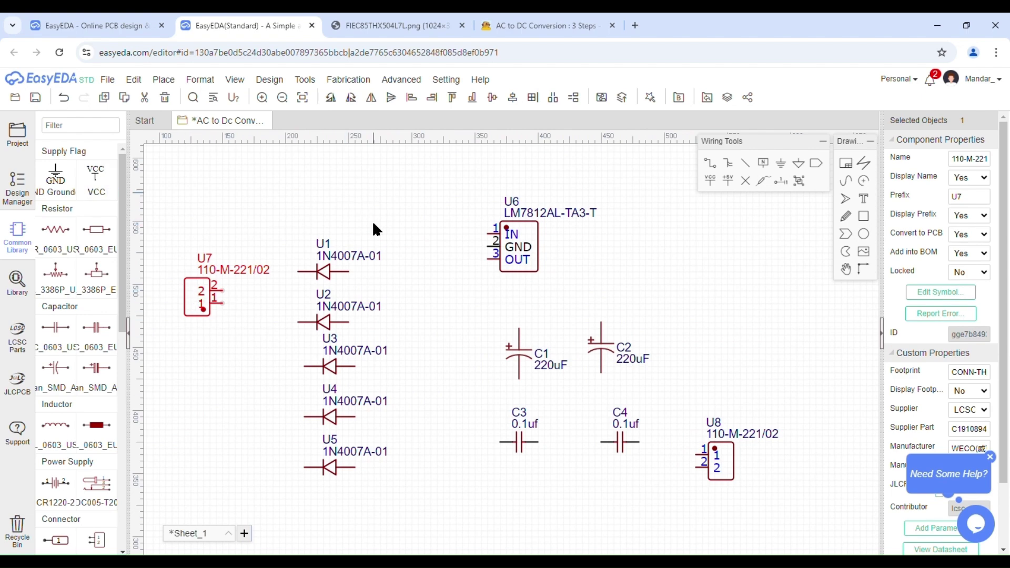
# - Shift all five 1N4007A-01 diodes together to the right and slightly down, away from connector U7
pyautogui.moveTo(290, 212); pyautogui.dragTo(396, 482)
pyautogui.moveTo(333, 467); pyautogui.dragTo(428, 506)
pyautogui.click(353, 379)
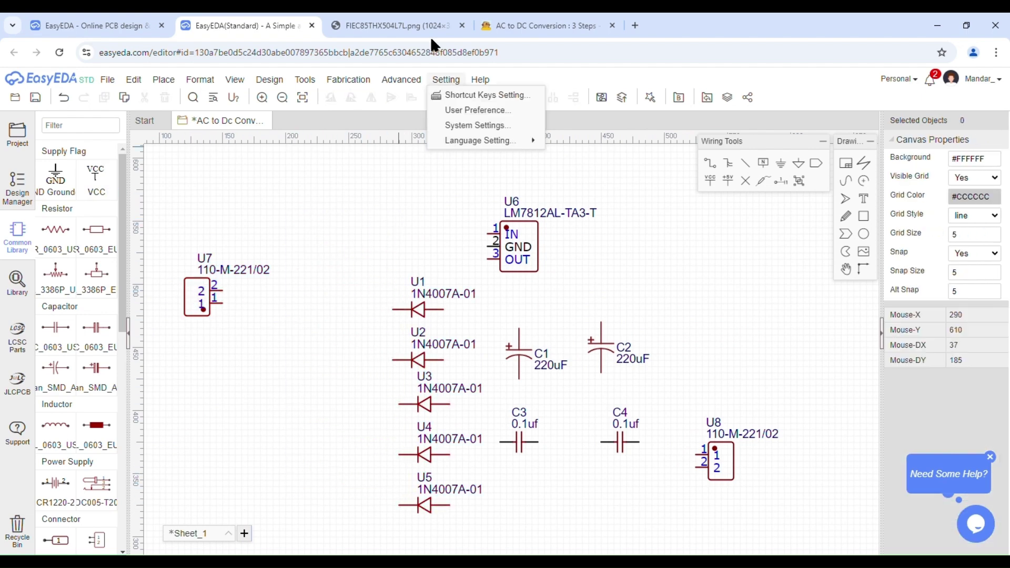
# - Following the reference bridge rectifier, turn diode U1 to point right and place it up beside connector U7
pyautogui.click(430, 32)
pyautogui.click(255, 23)
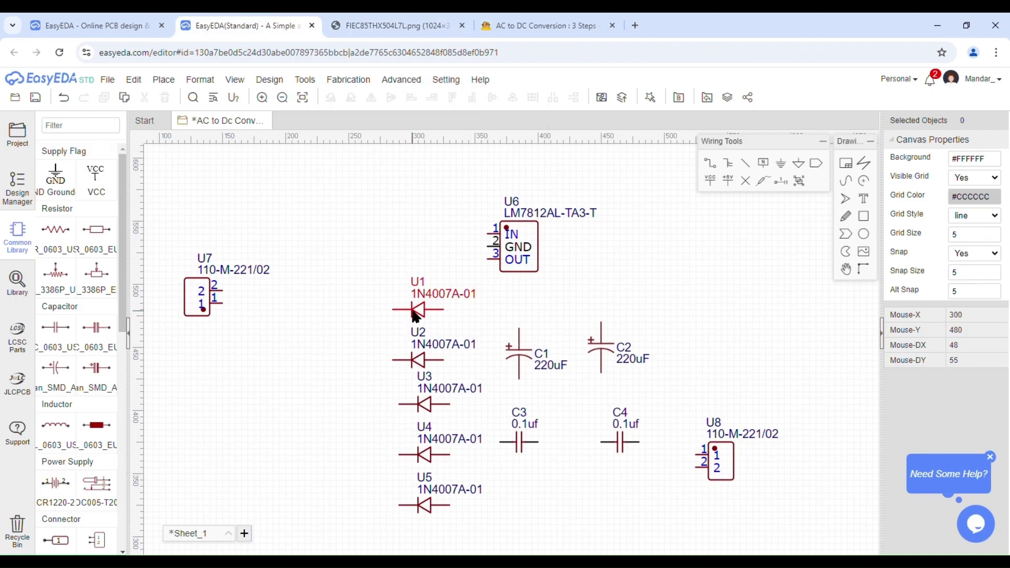
pyautogui.click(420, 314)
pyautogui.moveTo(379, 298); pyautogui.dragTo(360, 279)
# - Turn diode U2 to point right and align it with U1 on its right, moving regulator U6 further right
pyautogui.click(375, 24)
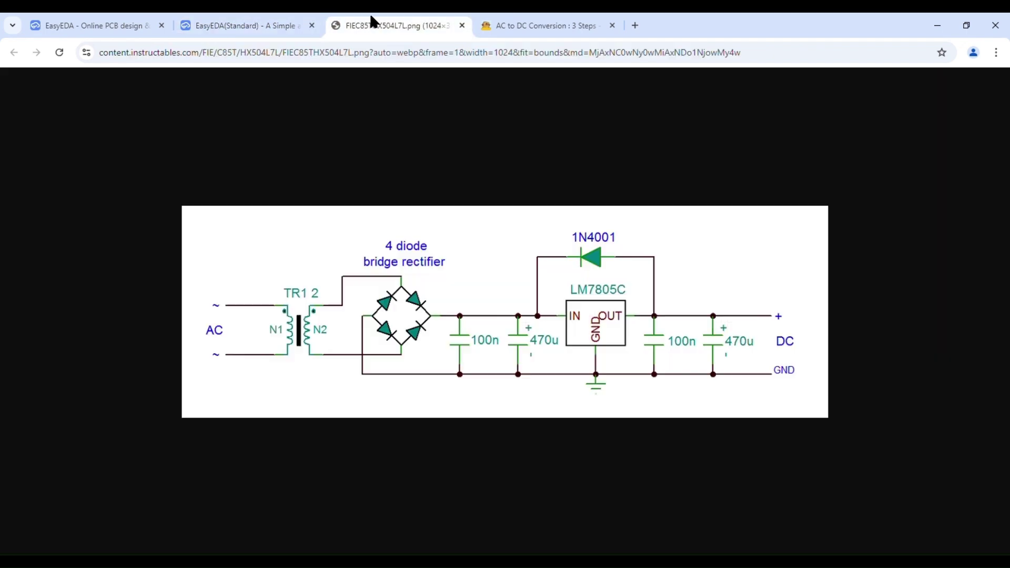
pyautogui.click(247, 25)
pyautogui.click(408, 360)
pyautogui.press('space')
pyautogui.moveTo(406, 348); pyautogui.dragTo(448, 275)
pyautogui.press('space')
pyautogui.moveTo(526, 244); pyautogui.dragTo(574, 241)
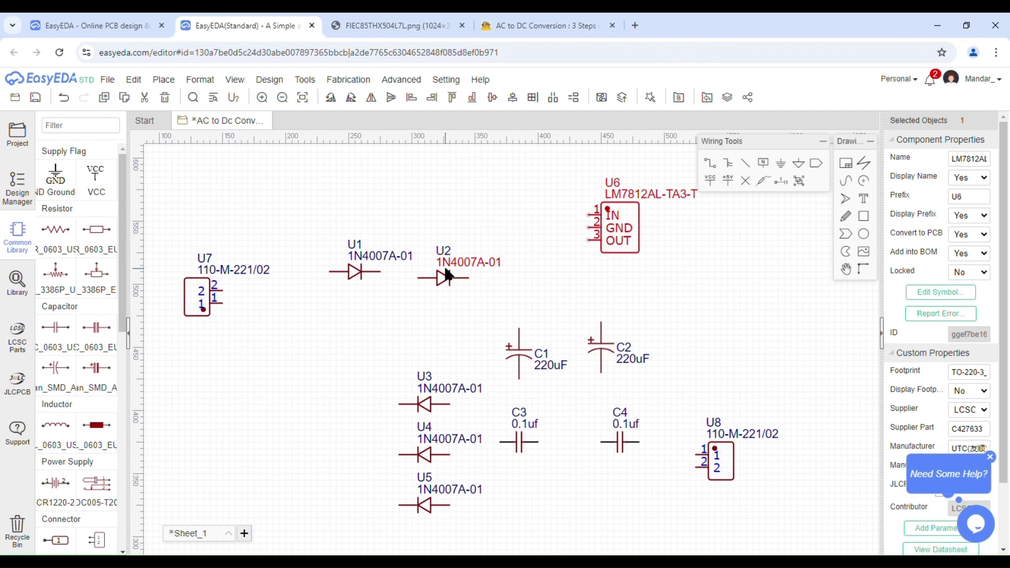
pyautogui.moveTo(448, 273); pyautogui.dragTo(451, 283)
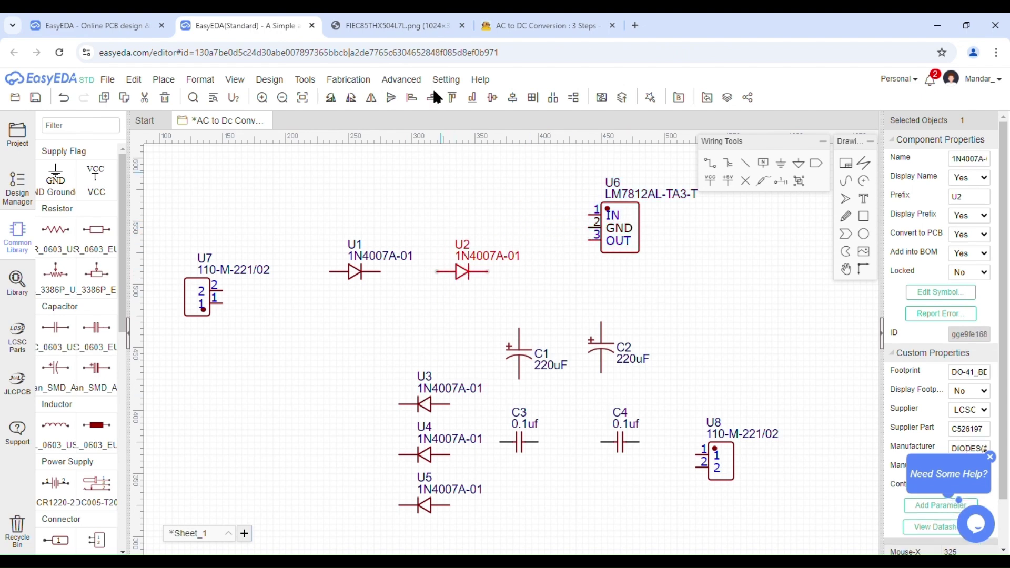
# - After checking the reference circuit, turn diode U3 to point right and place it directly beneath U1
pyautogui.click(401, 22)
pyautogui.click(275, 22)
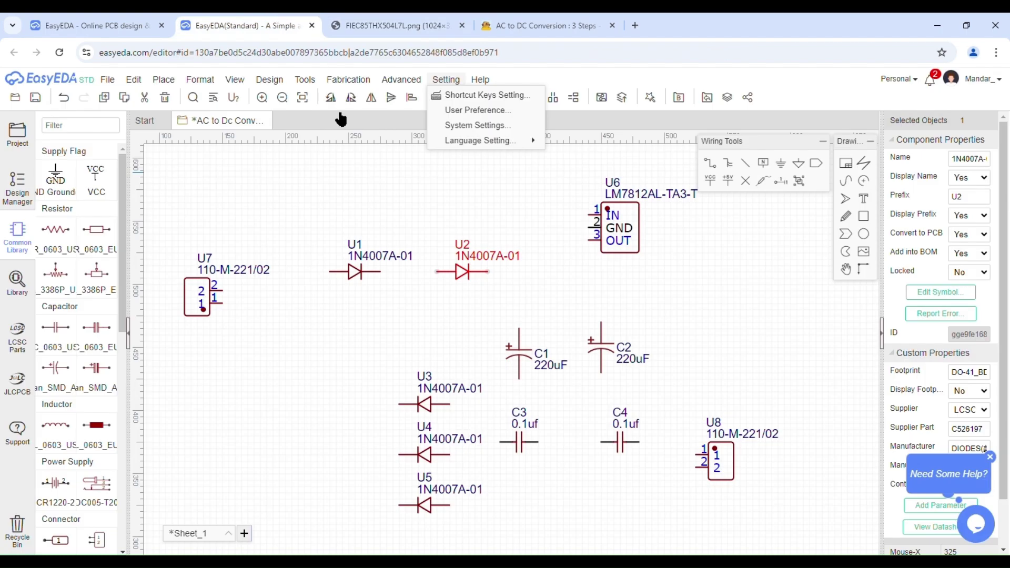
pyautogui.click(410, 396)
pyautogui.moveTo(424, 406); pyautogui.dragTo(362, 365)
pyautogui.press('space')
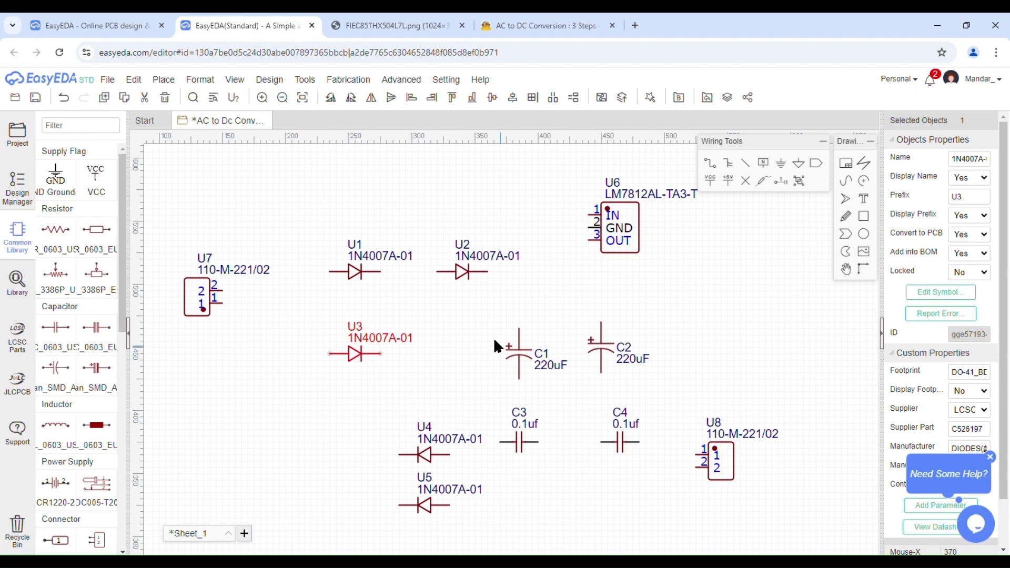
pyautogui.moveTo(479, 312); pyautogui.dragTo(621, 360)
pyautogui.moveTo(761, 480); pyautogui.dragTo(762, 480)
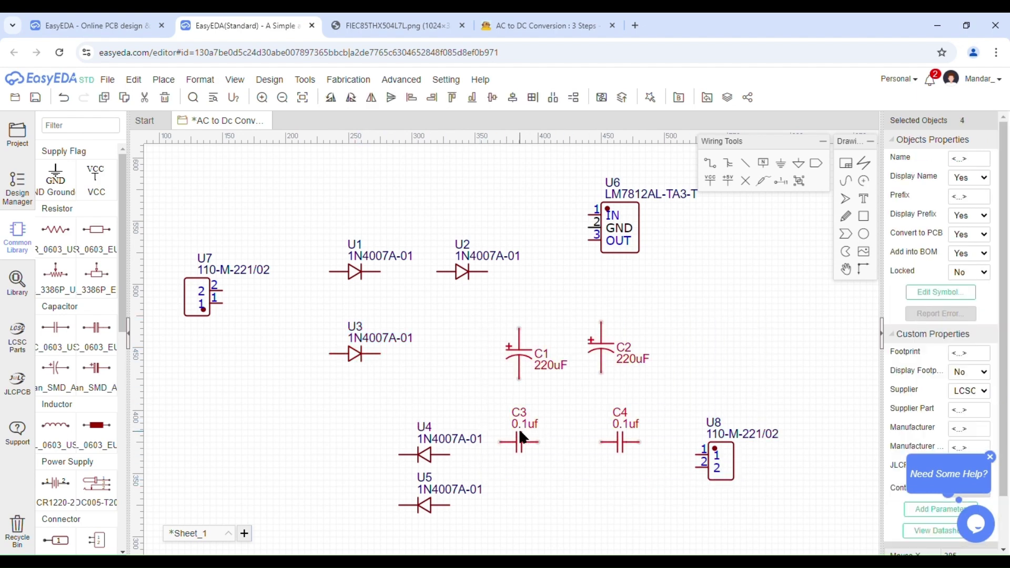
pyautogui.moveTo(519, 428); pyautogui.dragTo(608, 416)
pyautogui.hotkey('ctrl', 'z')
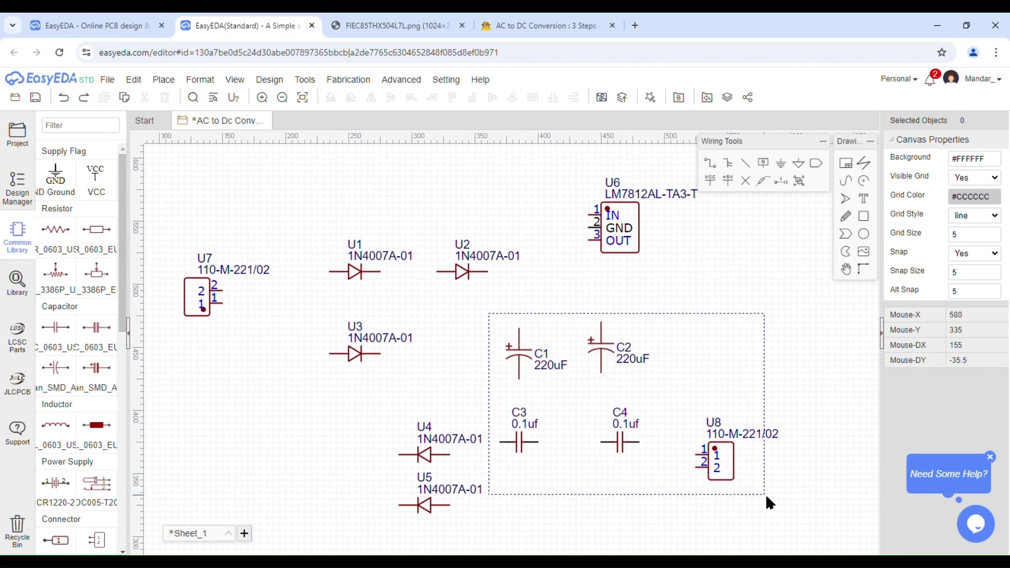
# - Move all four capacitors and connector U8 together down and to the right to clear space beside the diodes
pyautogui.moveTo(791, 516); pyautogui.dragTo(792, 517)
pyautogui.moveTo(525, 440); pyautogui.dragTo(667, 470)
pyautogui.click(511, 412)
# - Turn diode U4 to point right and place it beneath U2, in line with U3
pyautogui.click(431, 457)
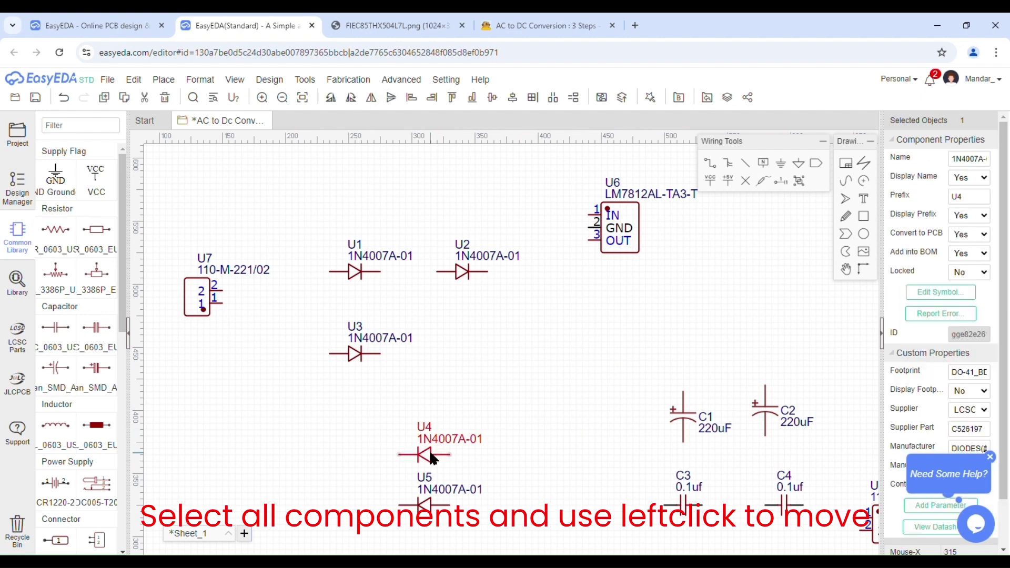
pyautogui.moveTo(435, 464); pyautogui.dragTo(479, 361)
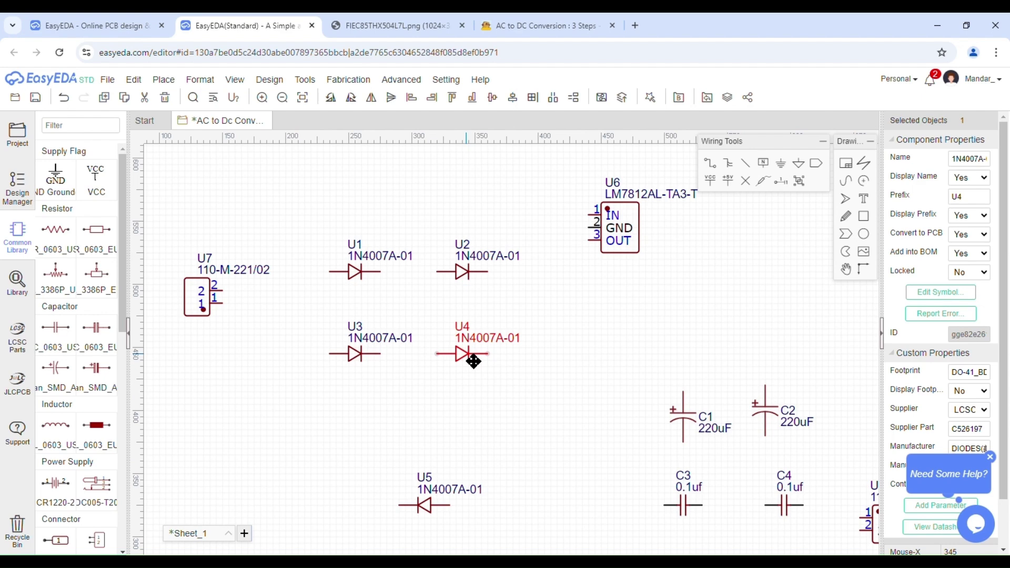
pyautogui.click(517, 394)
# - Following the reference bridge, wire U1's cathode to U2's anode and U3's cathode to U4's anode
pyautogui.click(410, 19)
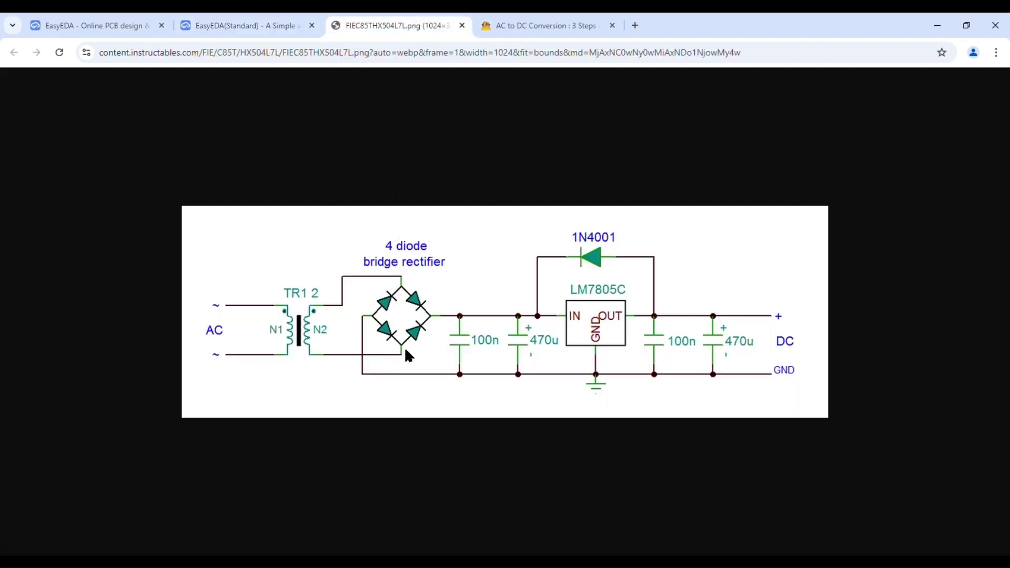
pyautogui.click(284, 32)
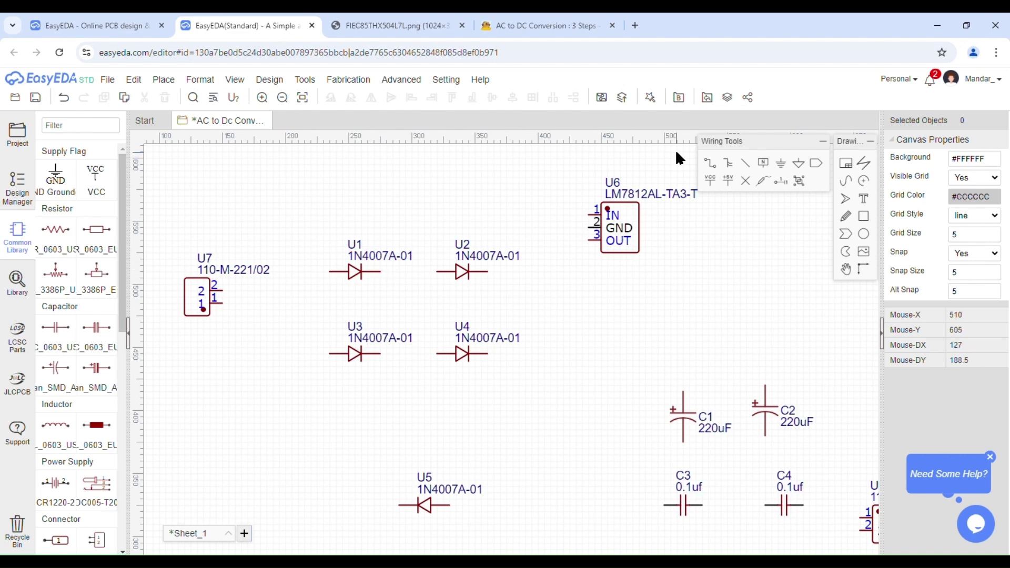
pyautogui.click(714, 166)
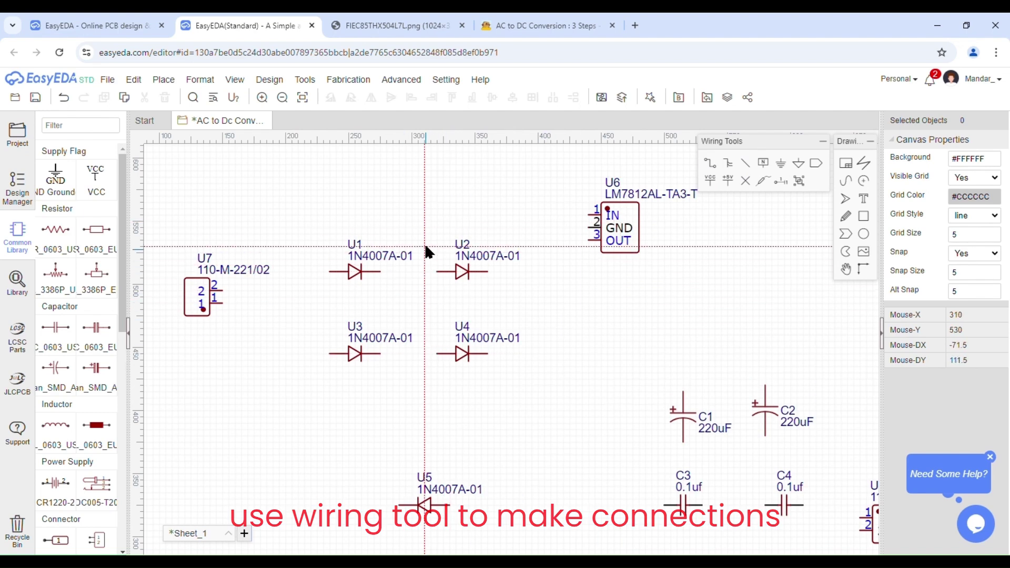
pyautogui.click(380, 272)
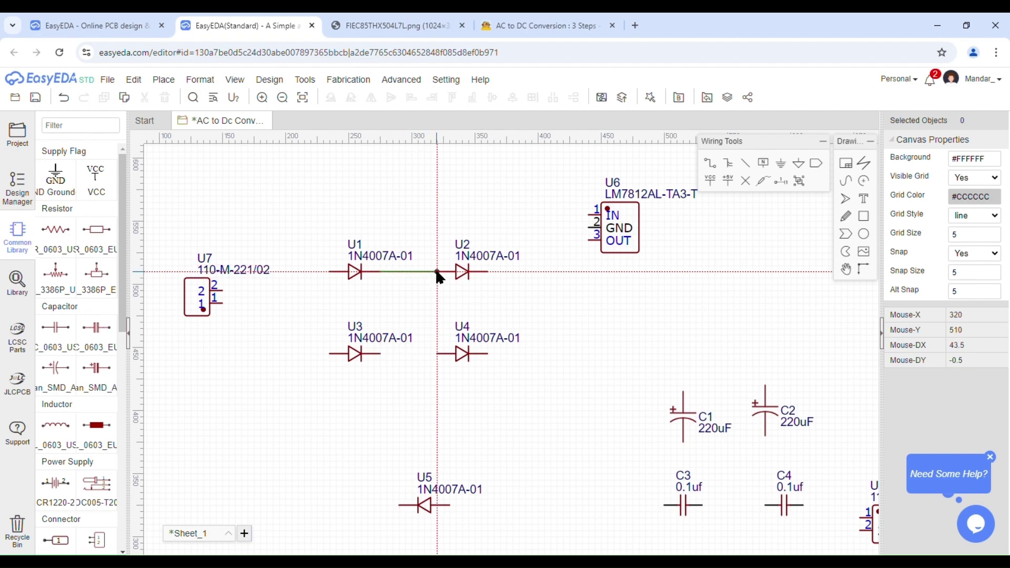
pyautogui.click(437, 272)
pyautogui.click(380, 353)
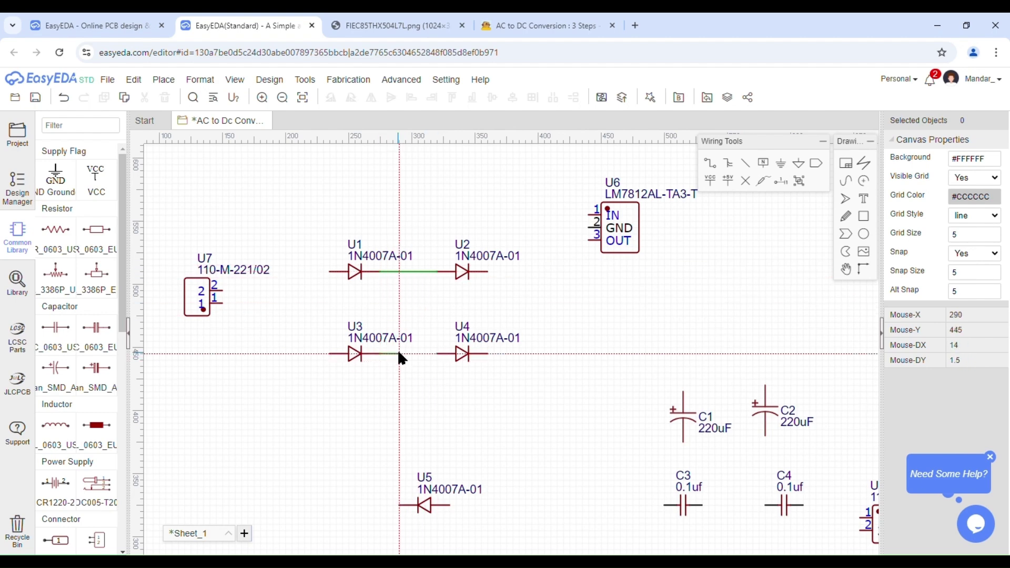
pyautogui.click(437, 353)
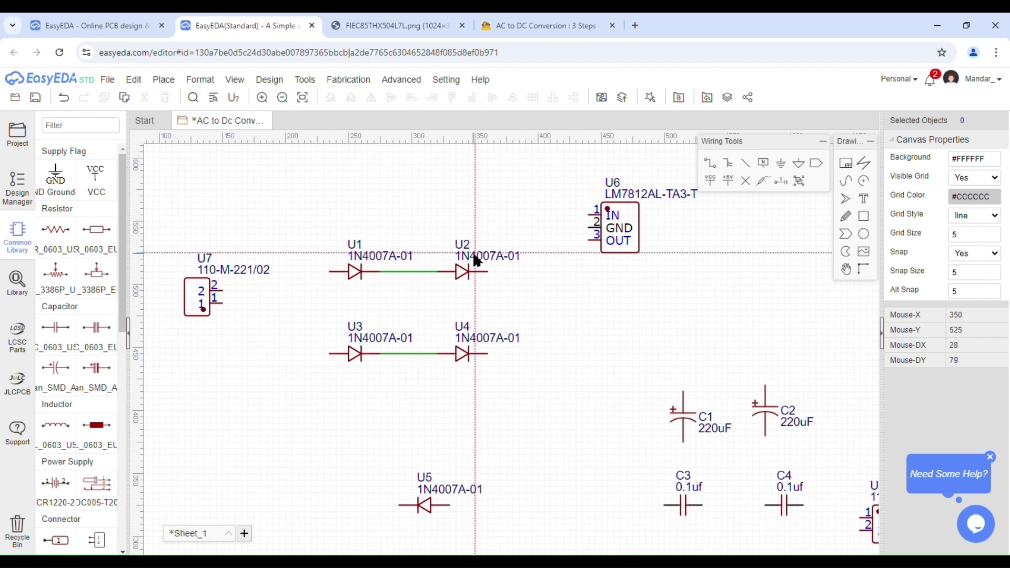
# - Check the reference bridge output and wire the cathodes of U2 and U4 together on the right side of the bridge
pyautogui.click(394, 26)
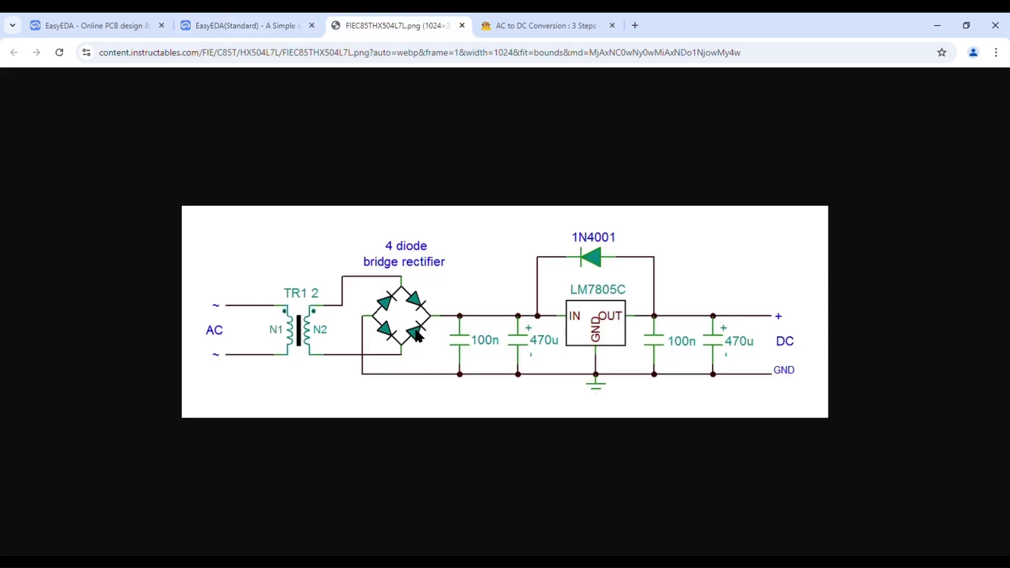
pyautogui.click(282, 21)
pyautogui.click(488, 272)
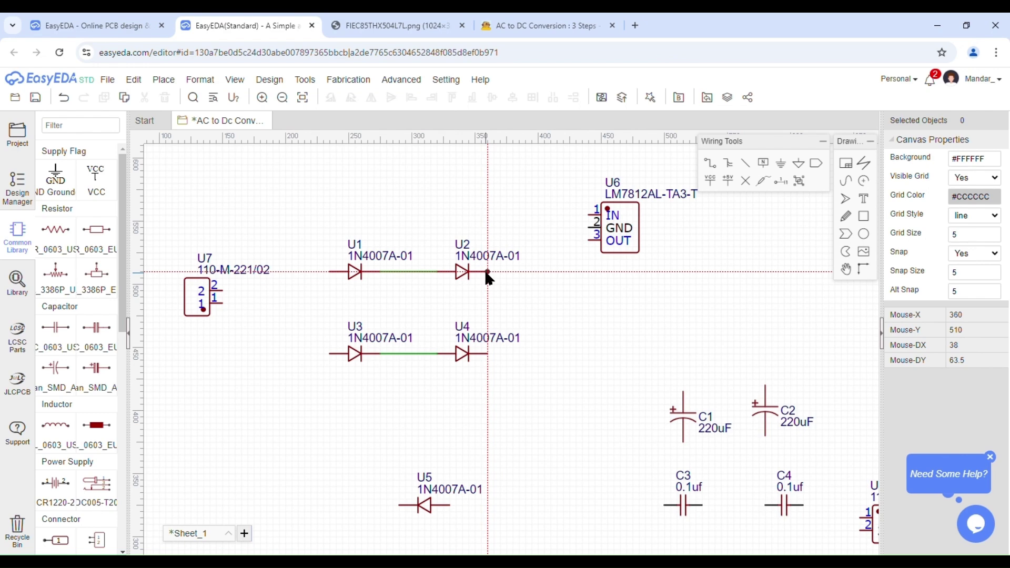
pyautogui.click(544, 272)
pyautogui.click(489, 353)
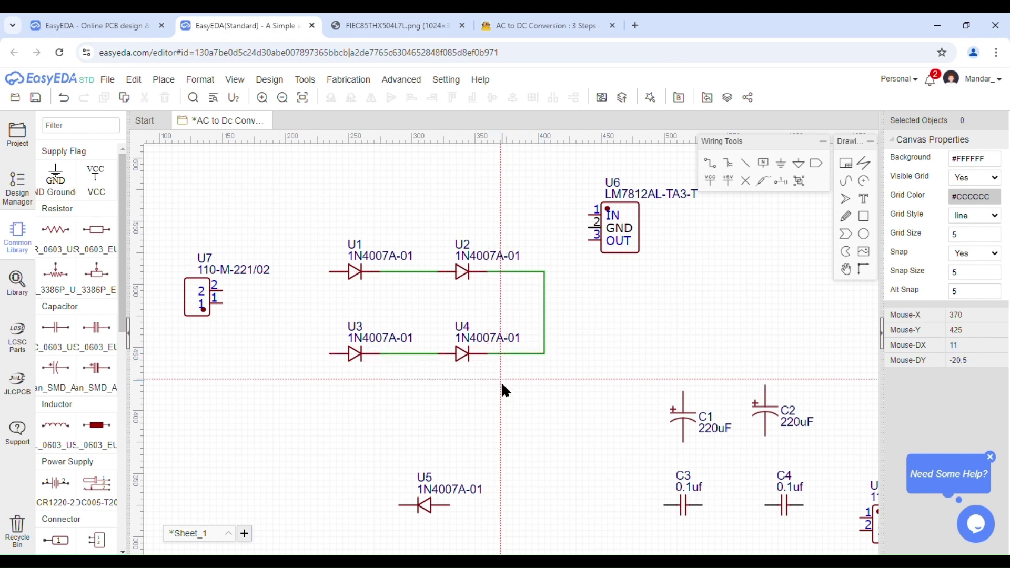
# - Wire the anodes of U1 and U3 together on the left side of the bridge as in the reference, then end wiring
pyautogui.click(376, 26)
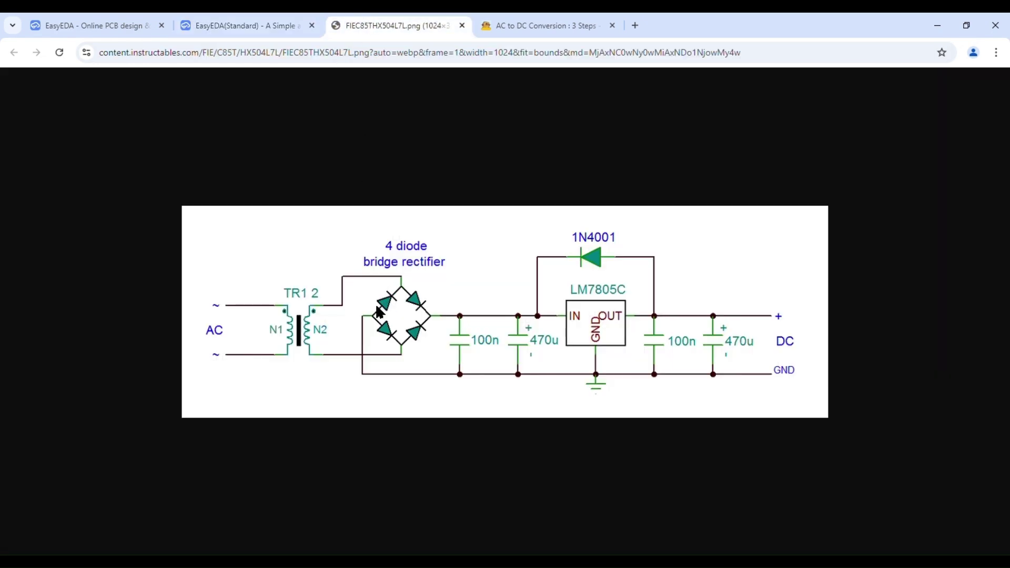
pyautogui.click(282, 21)
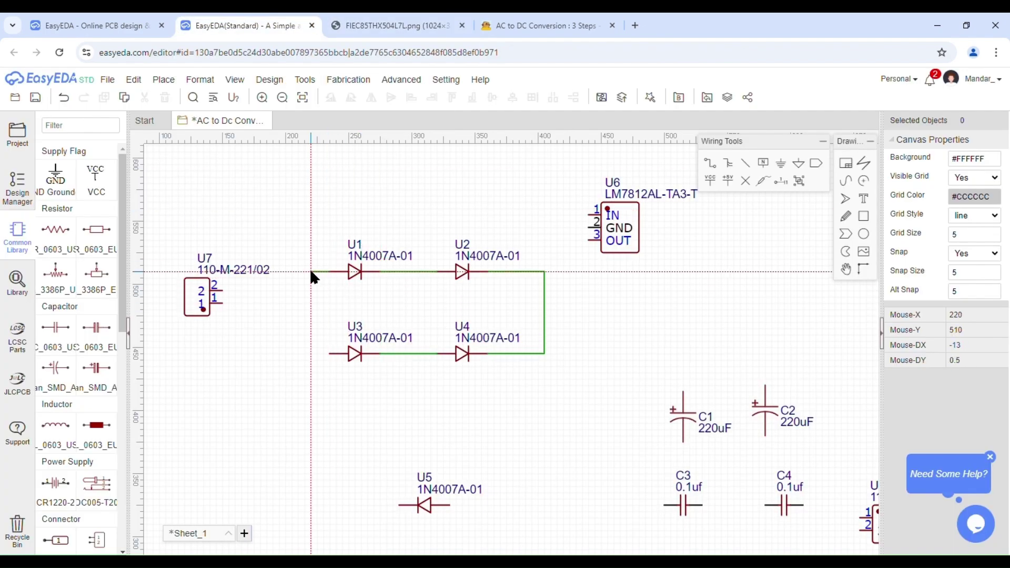
pyautogui.click(317, 353)
pyautogui.click(329, 354)
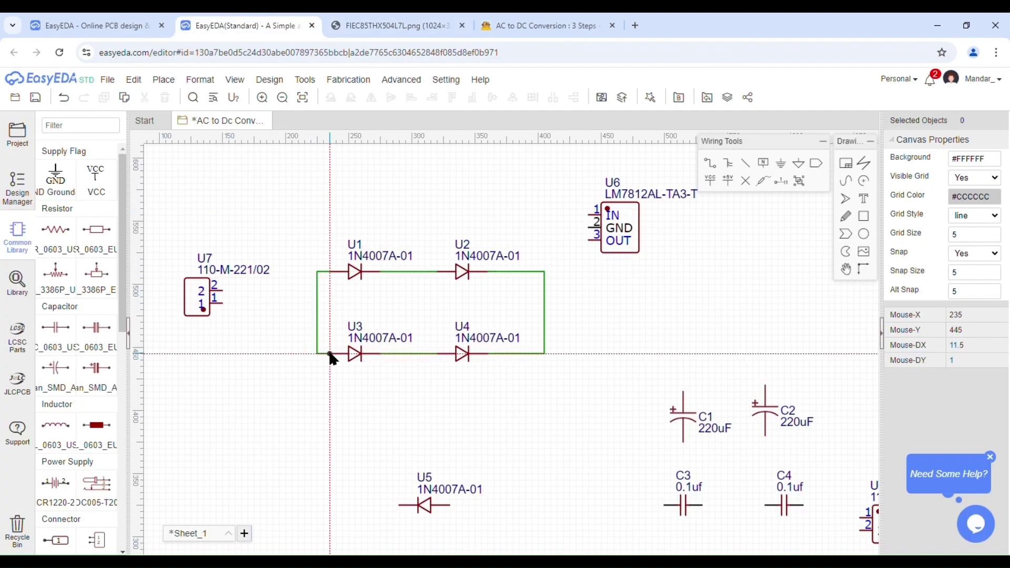
pyautogui.press('Escape')
# - Nudge connector U7 down toward the bridge's mid-height and start the Wire tool for the AC input shown in the reference
pyautogui.moveTo(191, 293)
pyautogui.mouseDown()
pyautogui.moveTo(202, 324)
pyautogui.moveTo(197, 306)
pyautogui.mouseUp()
pyautogui.click(337, 24)
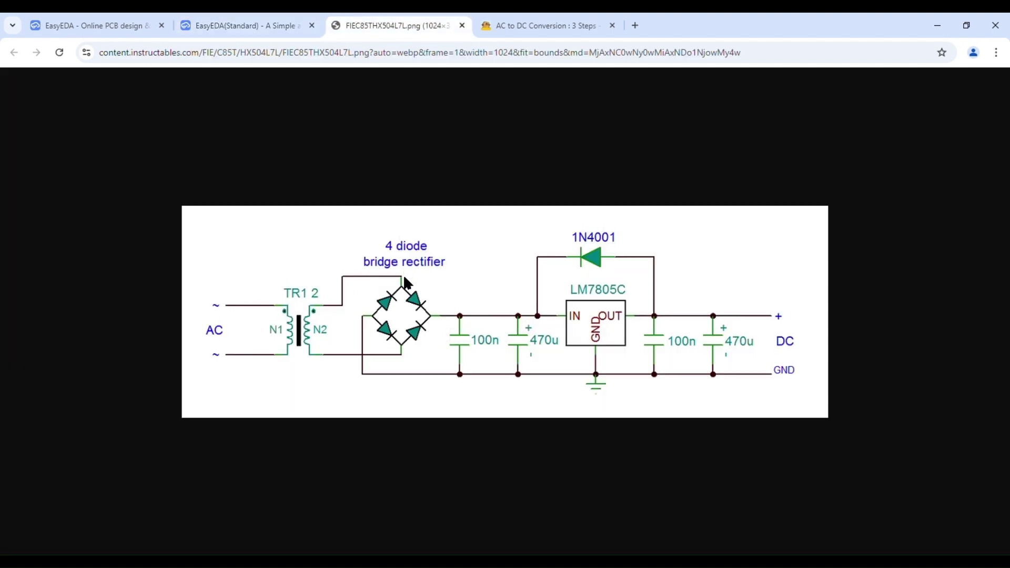
pyautogui.click(269, 20)
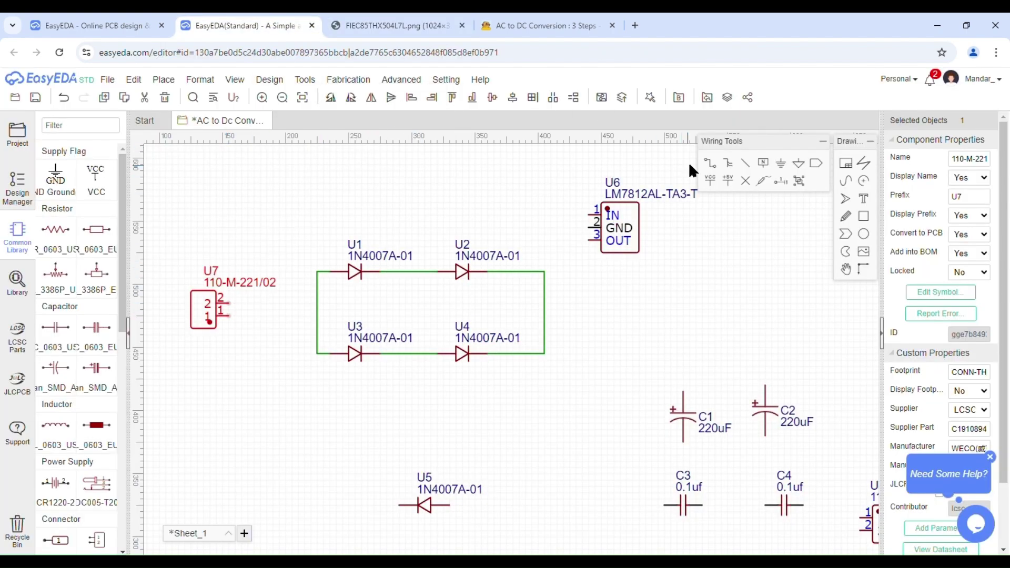
pyautogui.click(710, 164)
pyautogui.click(228, 302)
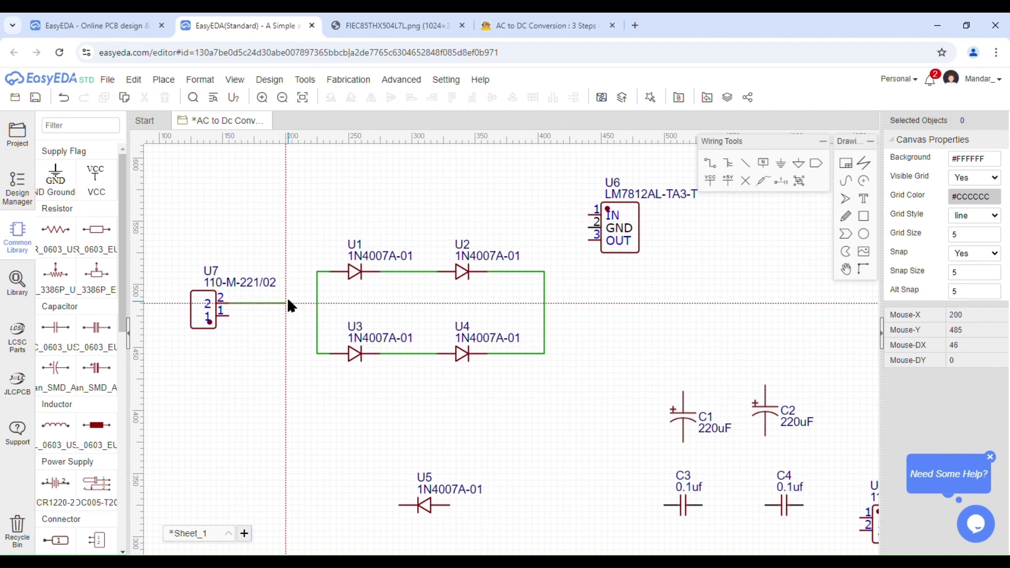
pyautogui.click(293, 215)
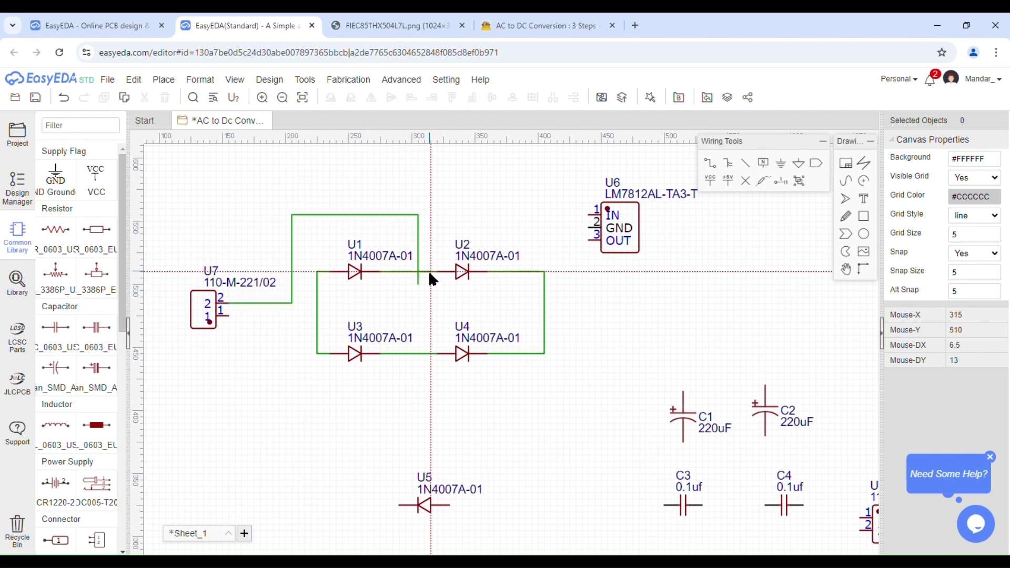
pyautogui.rightClick(424, 239)
pyautogui.hotkey('ctrl', 'z')
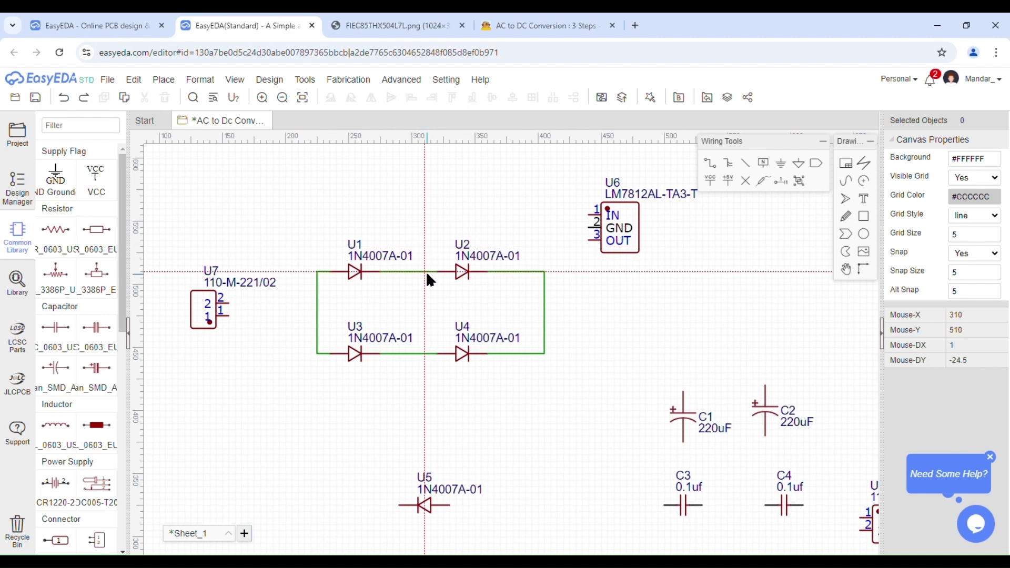
# - Wire pin 2 of connector U7 over the top of U1 to the connection between U1 and U2
pyautogui.click(230, 303)
pyautogui.click(294, 209)
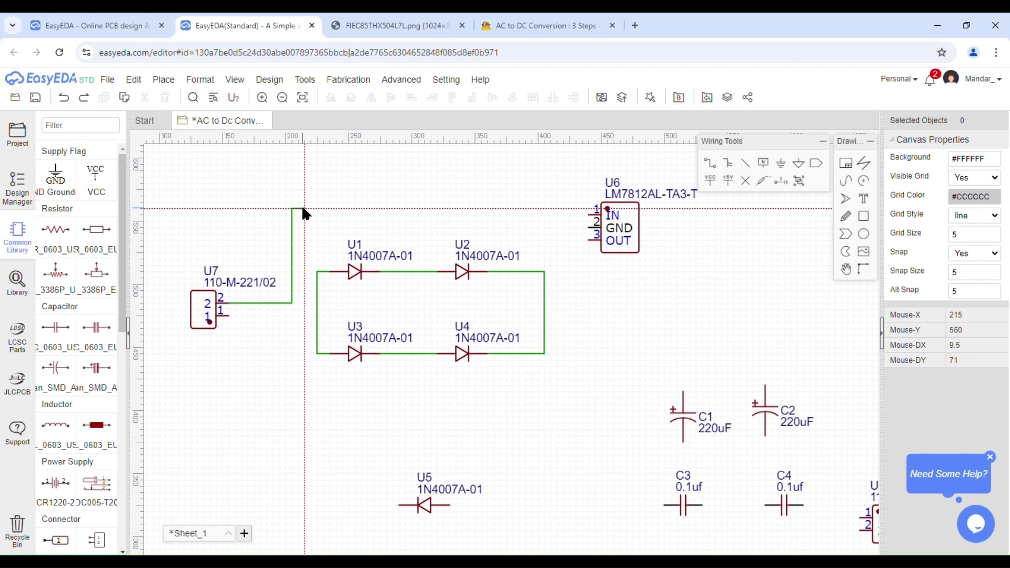
pyautogui.click(425, 271)
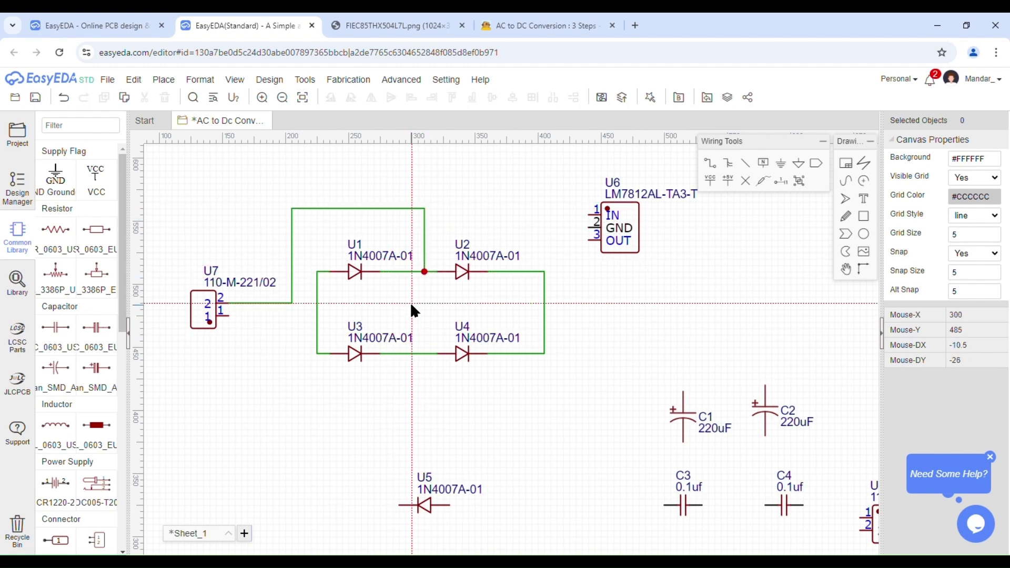
# - Wire pin 1 of connector U7 around below U3 to the connection between U3 and U4
pyautogui.click(227, 315)
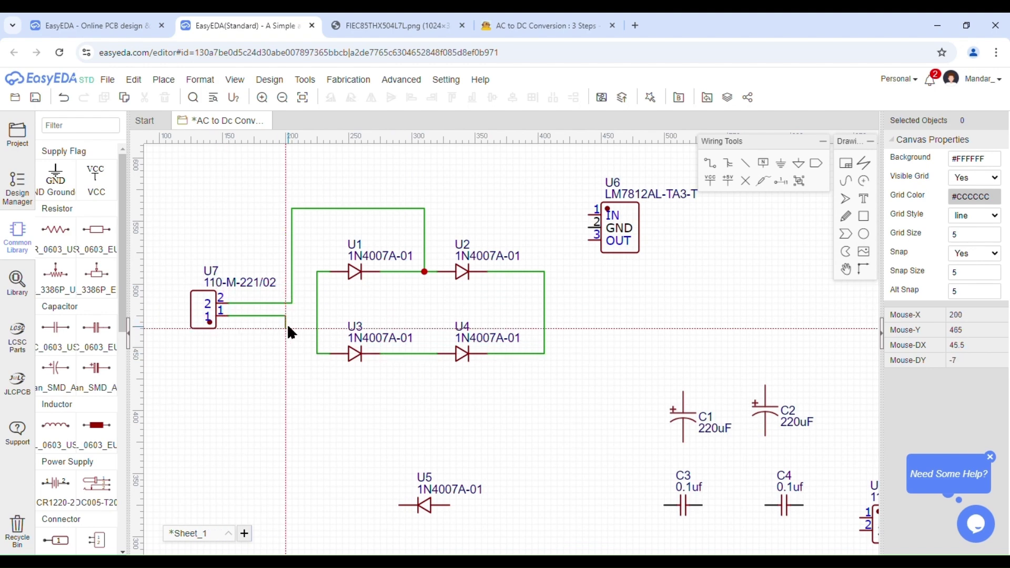
pyautogui.click(292, 385)
pyautogui.click(425, 385)
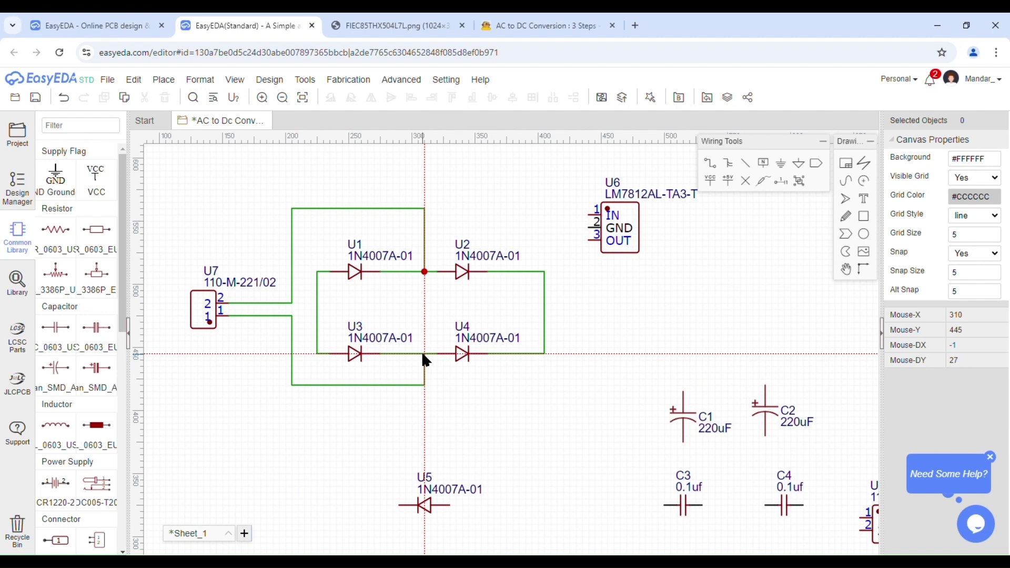
pyautogui.click(425, 354)
# - Check the reference circuit, then place C1 to the right of the bridge and C2 farther right in roughly the same row
pyautogui.click(392, 25)
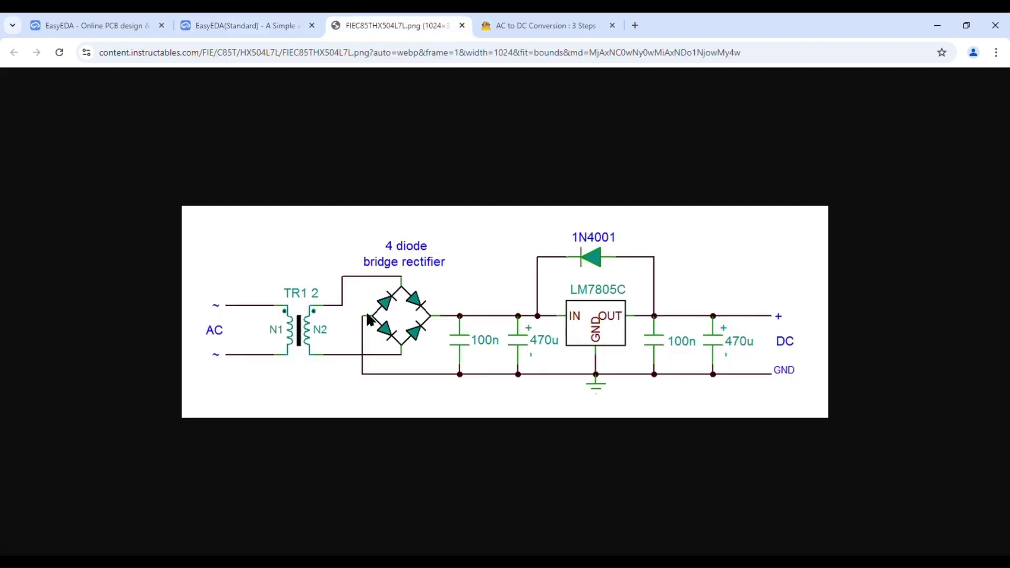
pyautogui.click(240, 26)
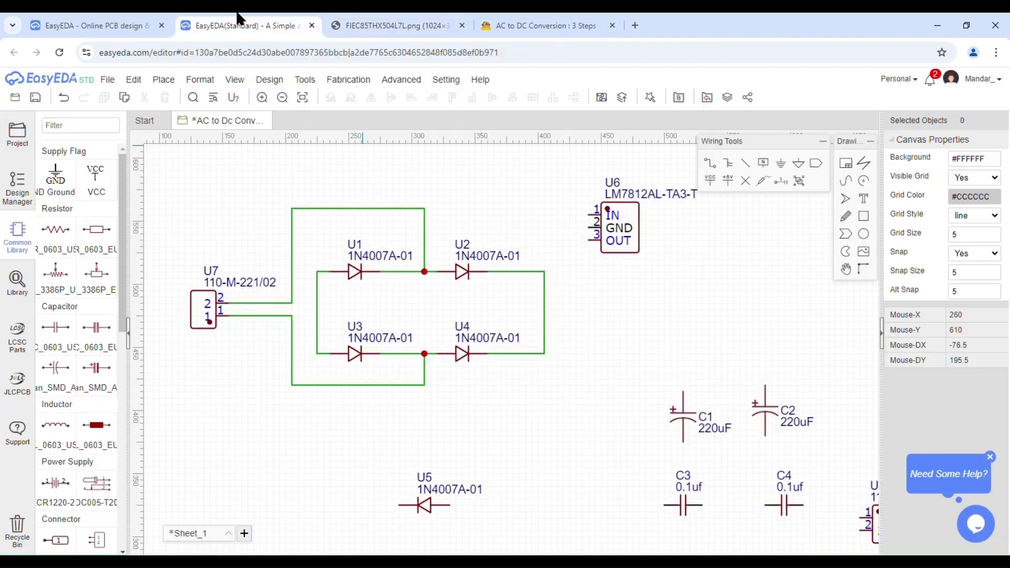
pyautogui.click(305, 79)
pyautogui.moveTo(548, 467); pyautogui.dragTo(376, 418, button='right')
pyautogui.moveTo(509, 376); pyautogui.dragTo(470, 319)
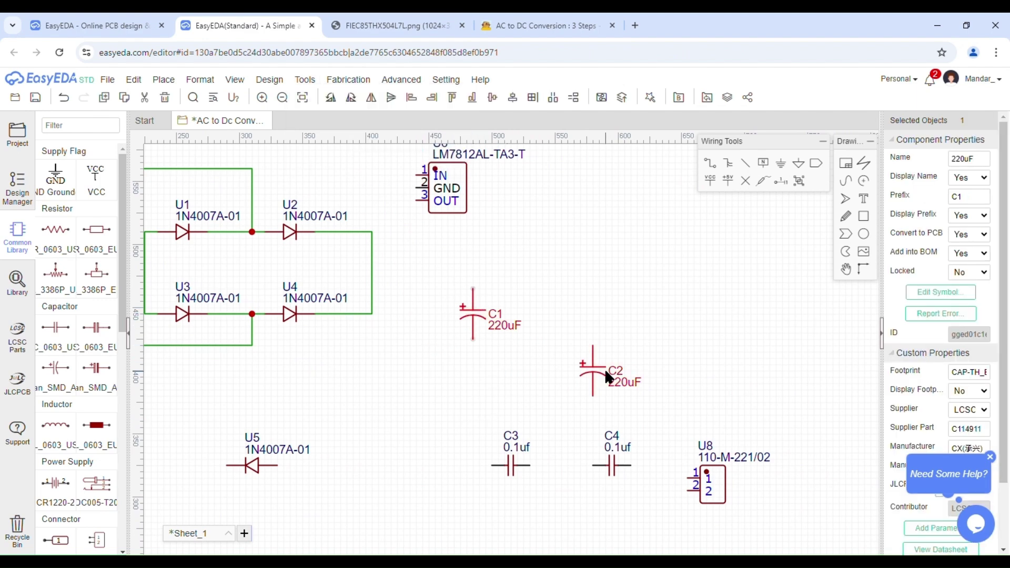
pyautogui.moveTo(606, 375); pyautogui.dragTo(726, 314)
# - Turn C3 and C4 upright and place C3 to the right of C1 and C4 to the right of C2
pyautogui.click(516, 467)
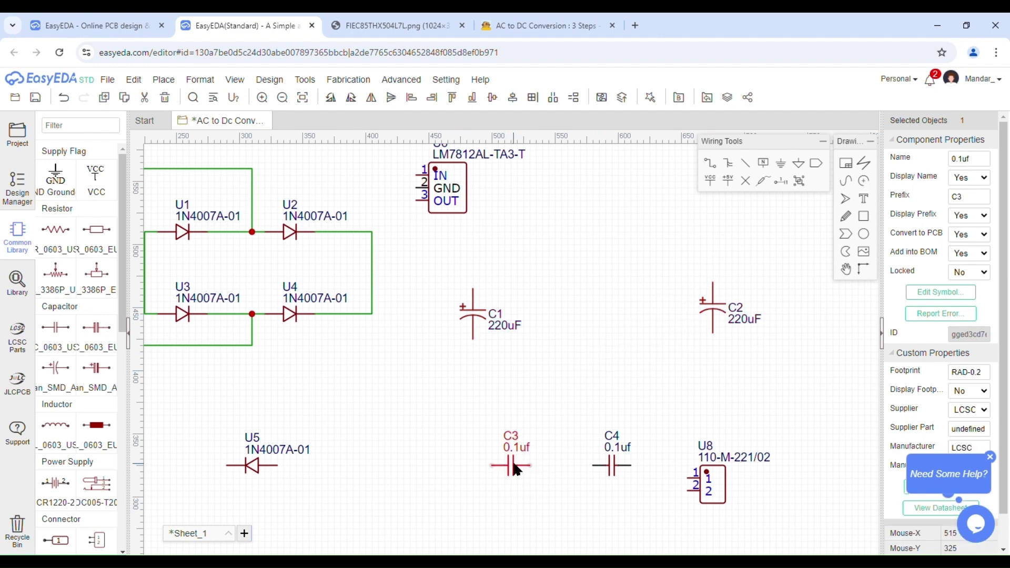
pyautogui.moveTo(514, 465); pyautogui.dragTo(555, 321)
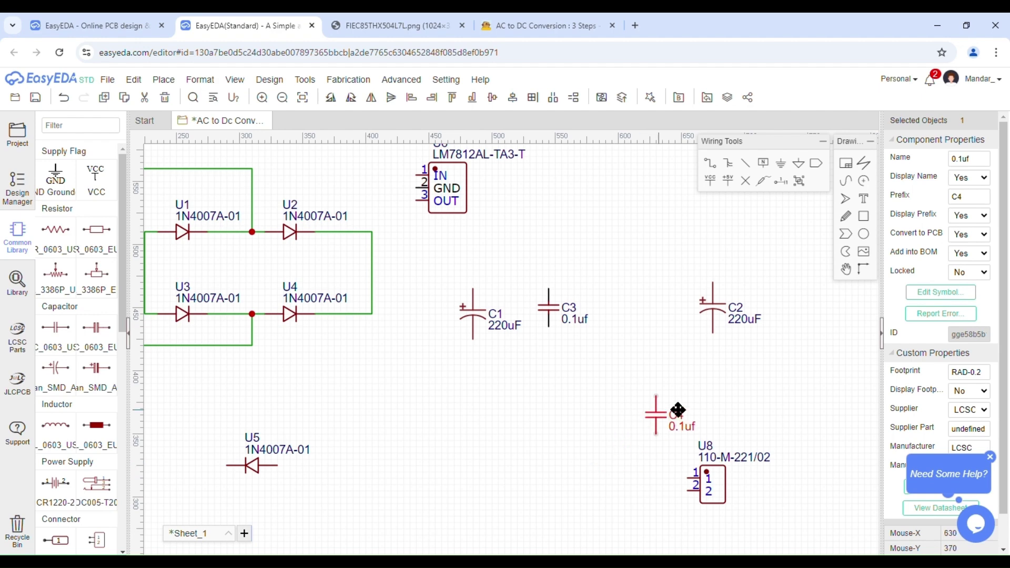
pyautogui.moveTo(678, 410); pyautogui.dragTo(798, 313)
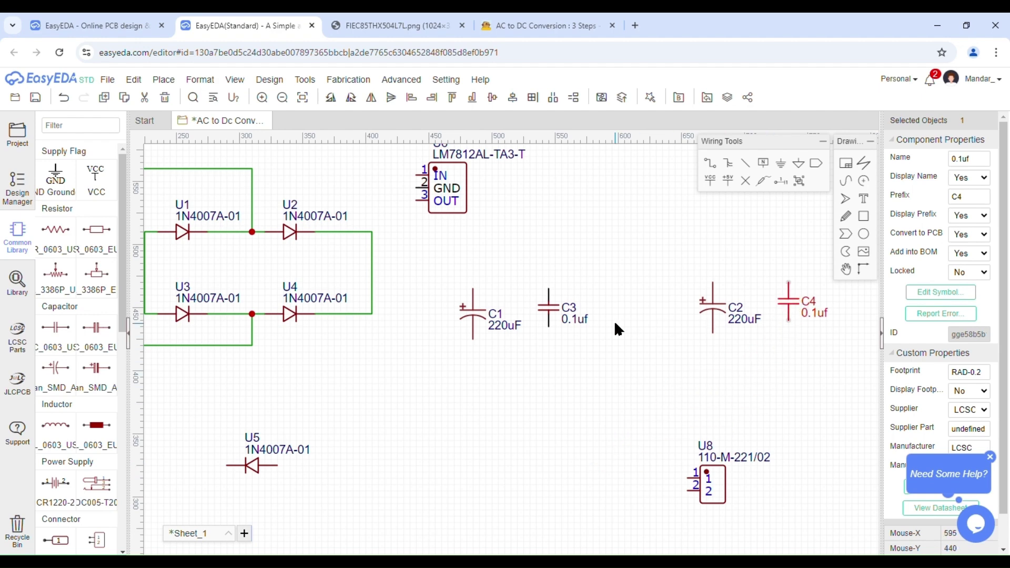
# - Lower capacitor C2 slightly so it lines up with C1
pyautogui.scroll(3, 615, 323)
pyautogui.click(793, 309)
pyautogui.scroll(-3, 586, 401)
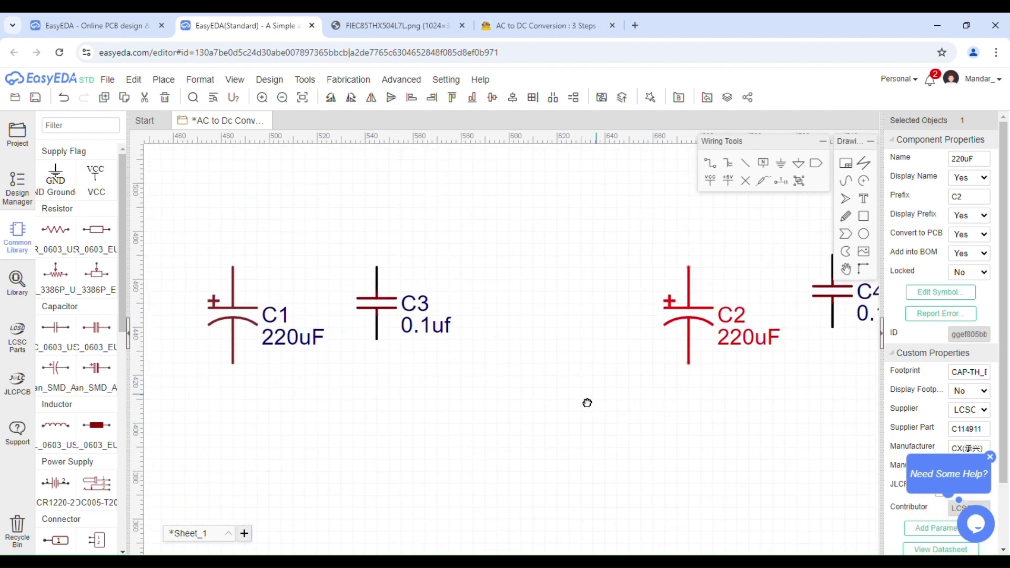
pyautogui.moveTo(463, 385); pyautogui.dragTo(540, 368, button='right')
pyautogui.scroll(-2, 526, 369)
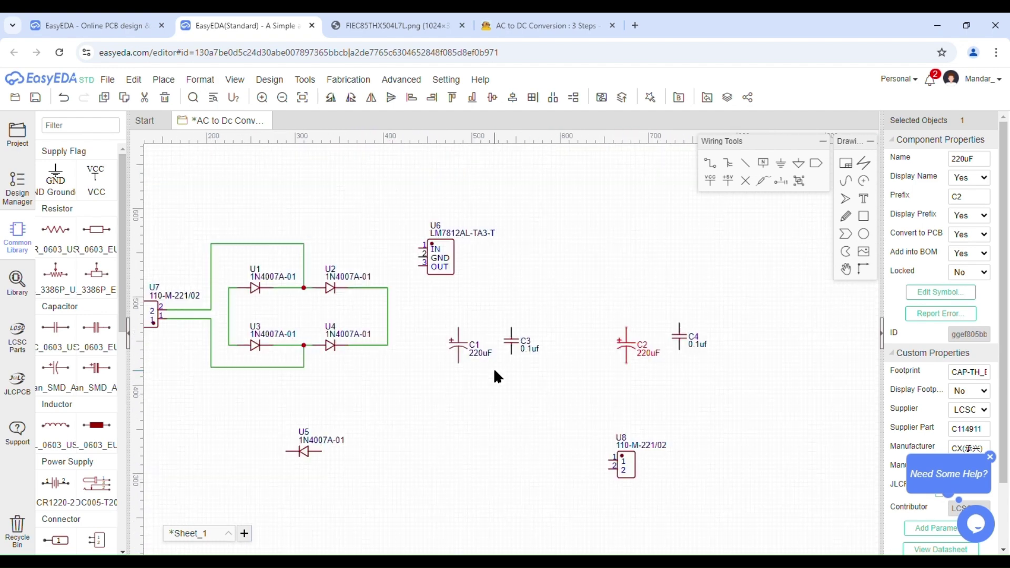
pyautogui.moveTo(493, 410); pyautogui.dragTo(427, 398, button='right')
# - Check the reference circuit and move C2 and C4 together farther right to make room for the regulator
pyautogui.click(444, 19)
pyautogui.click(271, 19)
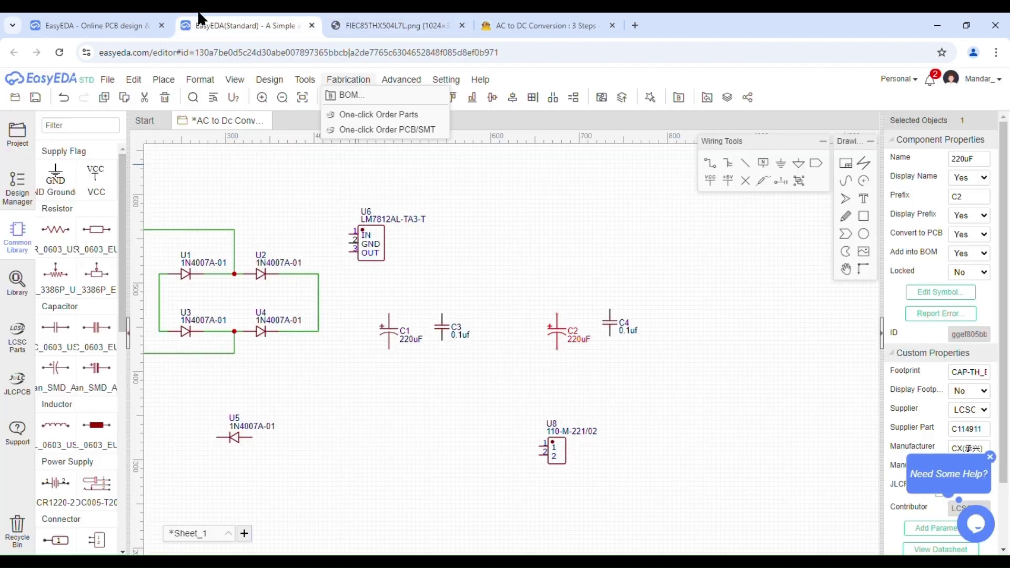
pyautogui.moveTo(520, 278); pyautogui.dragTo(652, 367)
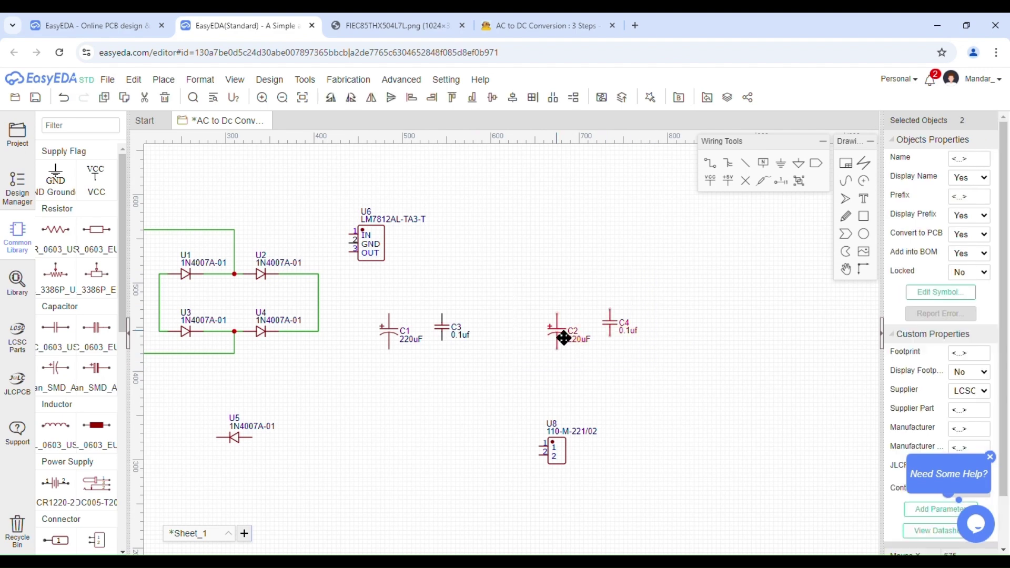
pyautogui.moveTo(564, 333); pyautogui.dragTo(616, 337)
# - Place regulator U6 between C3 and C2 with its pins pointing down, and place connector U8 to the right of C4
pyautogui.moveTo(377, 235); pyautogui.dragTo(552, 280)
pyautogui.press('space')
pyautogui.click(500, 256)
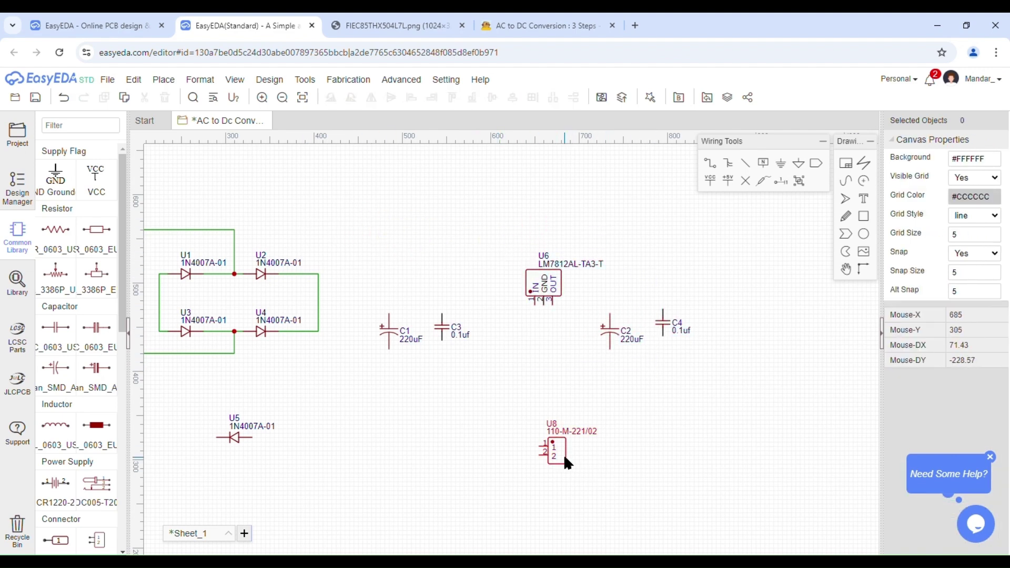
pyautogui.moveTo(567, 463); pyautogui.dragTo(769, 314)
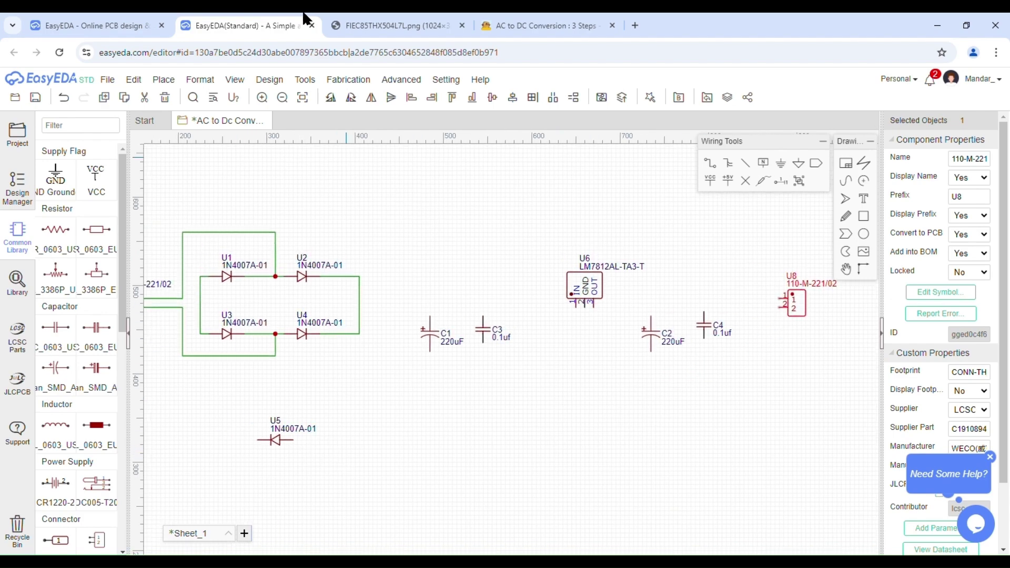
# - Try to run a wire from the bridge's U2–U4 side past C1 and C3 toward U6 per the reference, then undo it
pyautogui.click(374, 22)
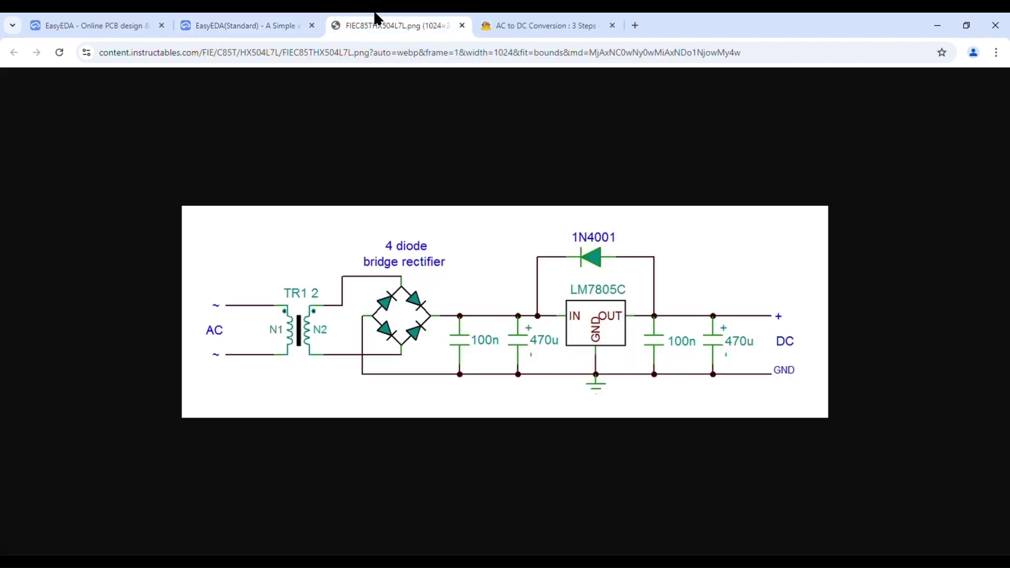
pyautogui.click(289, 21)
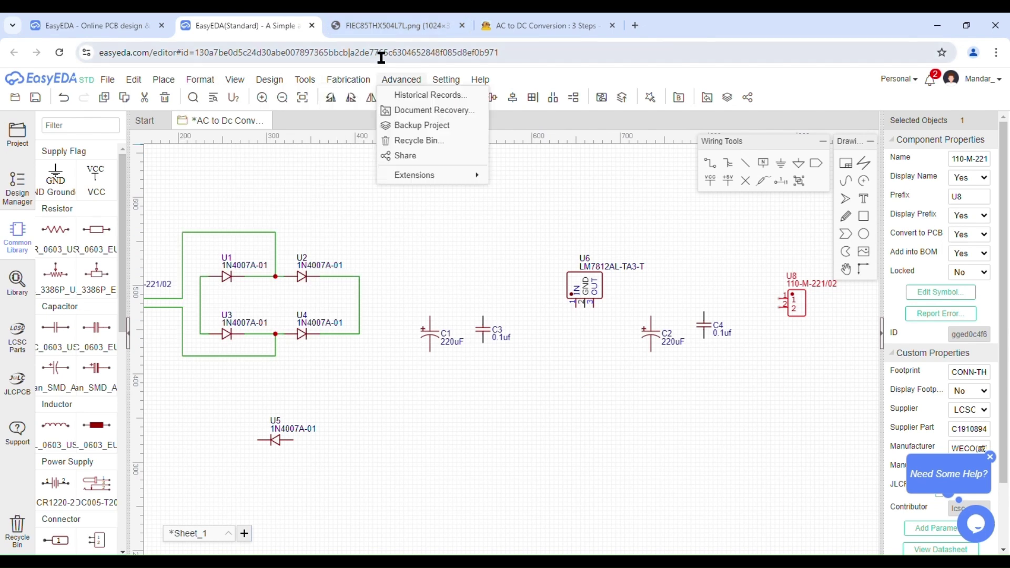
pyautogui.click(709, 168)
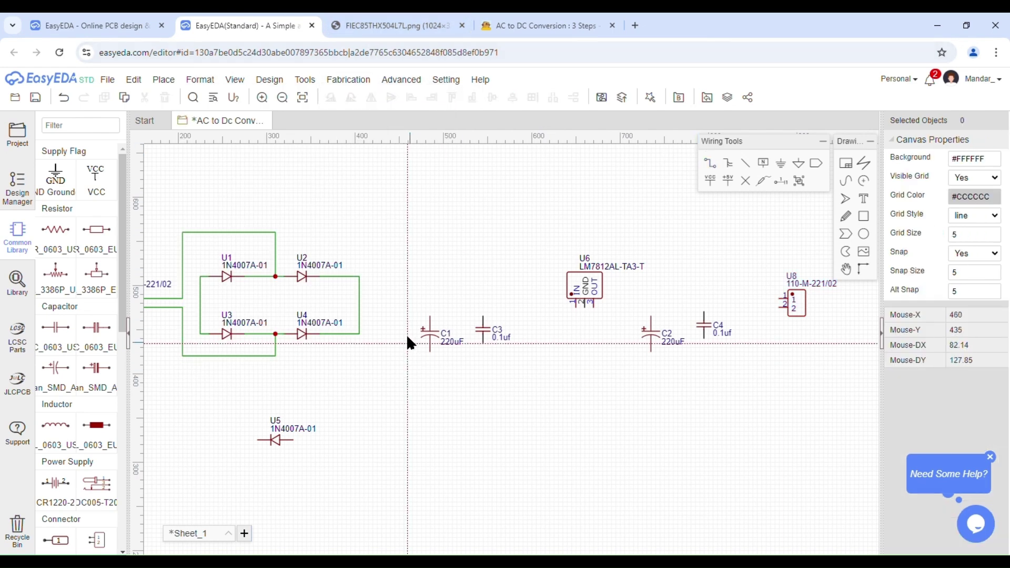
pyautogui.click(415, 21)
pyautogui.click(289, 24)
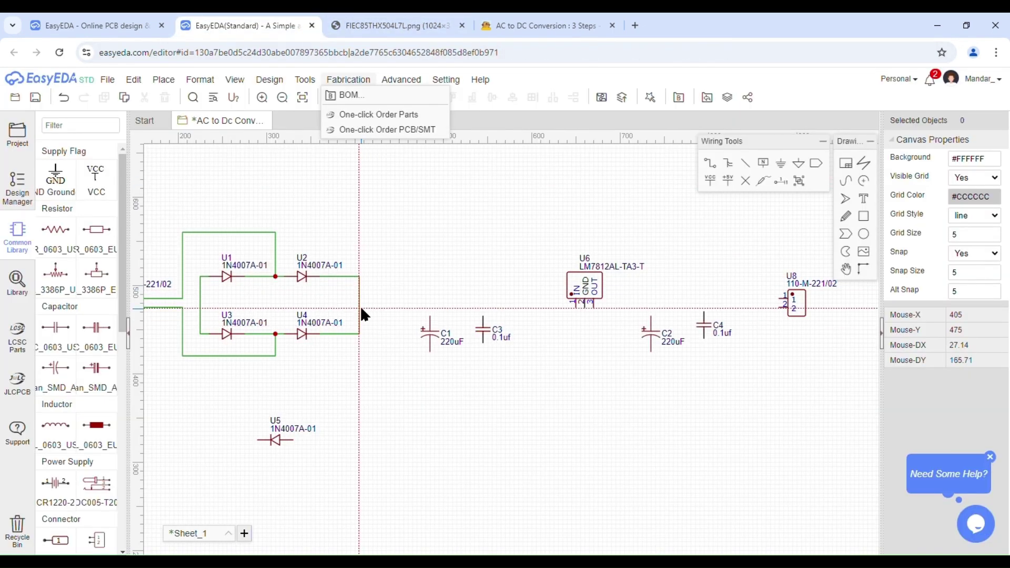
pyautogui.click(359, 307)
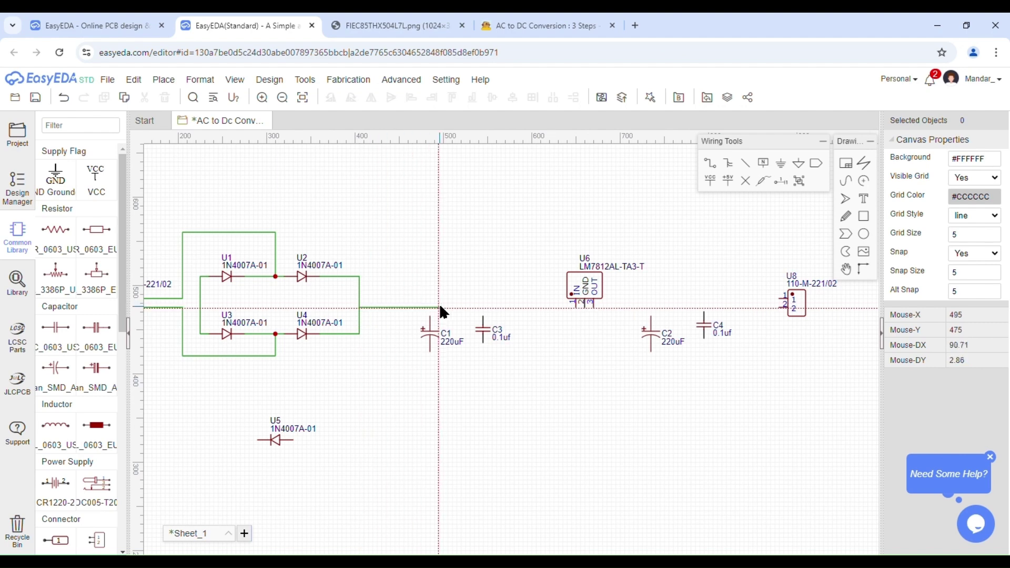
pyautogui.scroll(2, 528, 307)
pyautogui.click(537, 307)
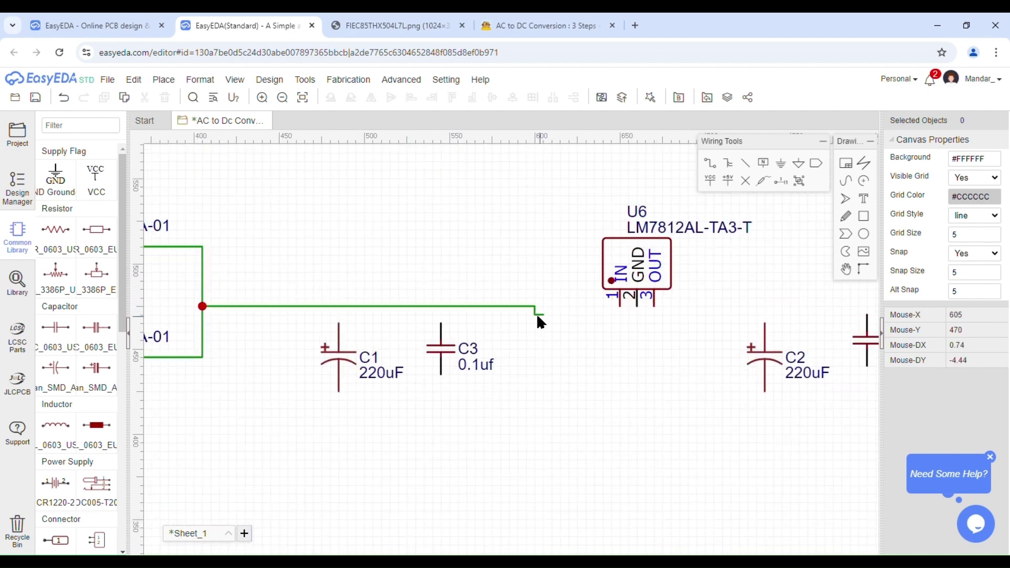
pyautogui.hotkey('ctrl', 'z')
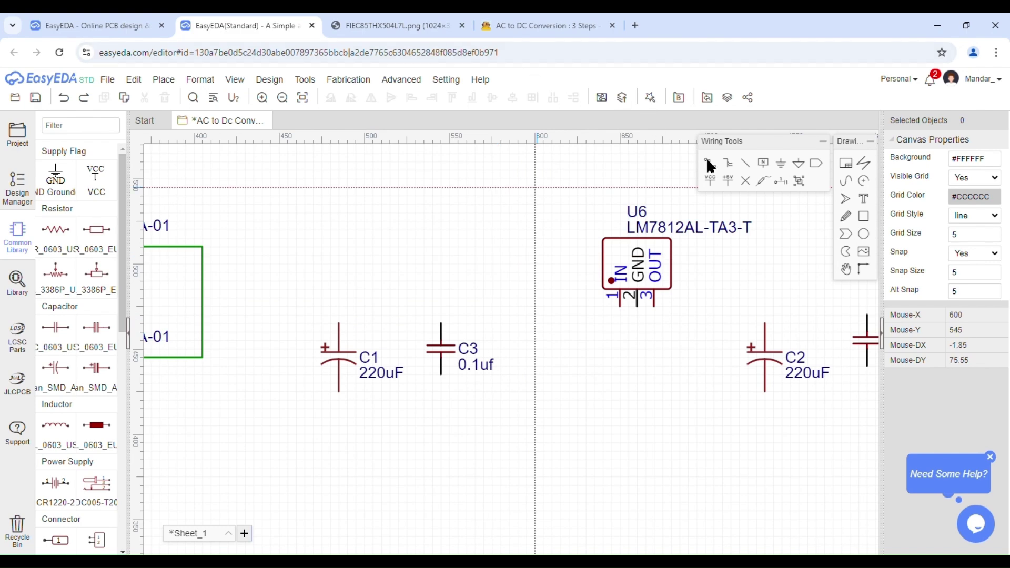
pyautogui.rightClick(408, 270)
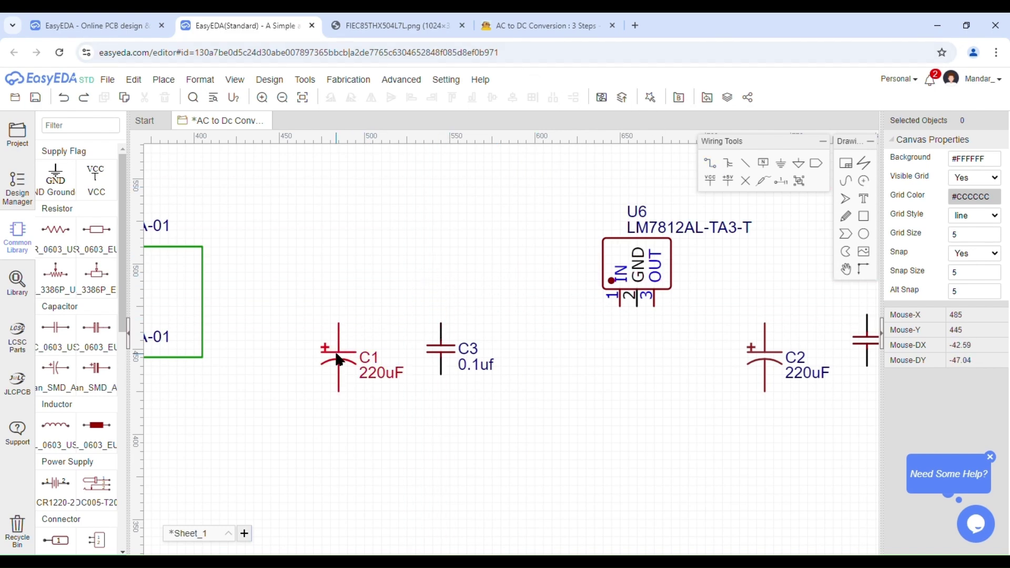
# - Raise C1 and C3 so their upper ends are level with U6's pin ends, and shift U6 closer to C3
pyautogui.moveTo(342, 361)
pyautogui.mouseDown(button='right')
pyautogui.moveTo(345, 336)
pyautogui.moveTo(343, 368)
pyautogui.mouseUp(button='right')
pyautogui.moveTo(343, 367); pyautogui.dragTo(344, 348)
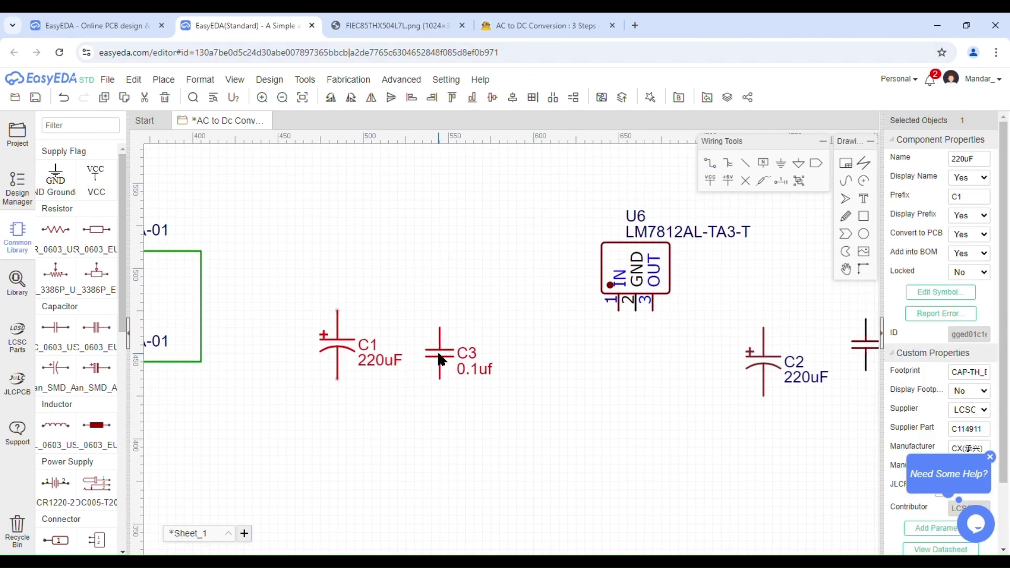
pyautogui.moveTo(441, 360); pyautogui.dragTo(446, 345)
pyautogui.moveTo(639, 275); pyautogui.dragTo(596, 277)
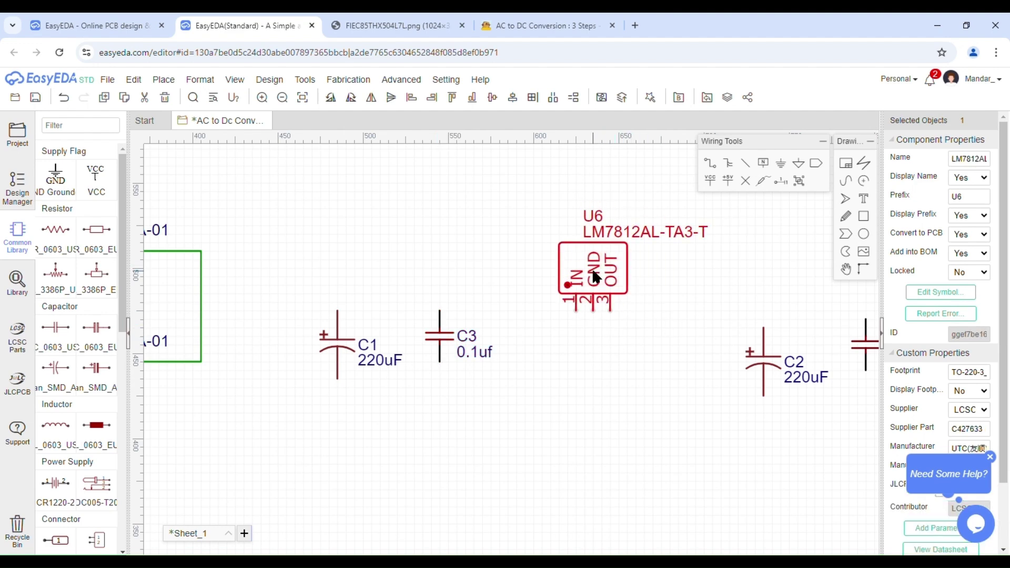
# - Move C2 and C4 closer to U6 with their upper ends level with those of C1 and C3
pyautogui.moveTo(758, 359); pyautogui.dragTo(699, 343)
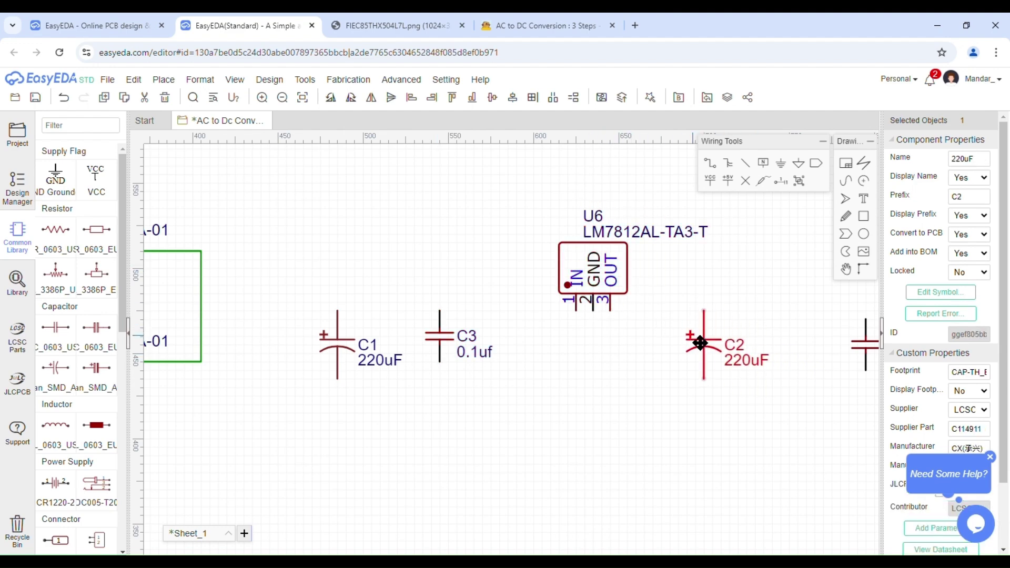
pyautogui.moveTo(785, 312); pyautogui.dragTo(704, 313, button='right')
pyautogui.moveTo(791, 354); pyautogui.dragTo(741, 344)
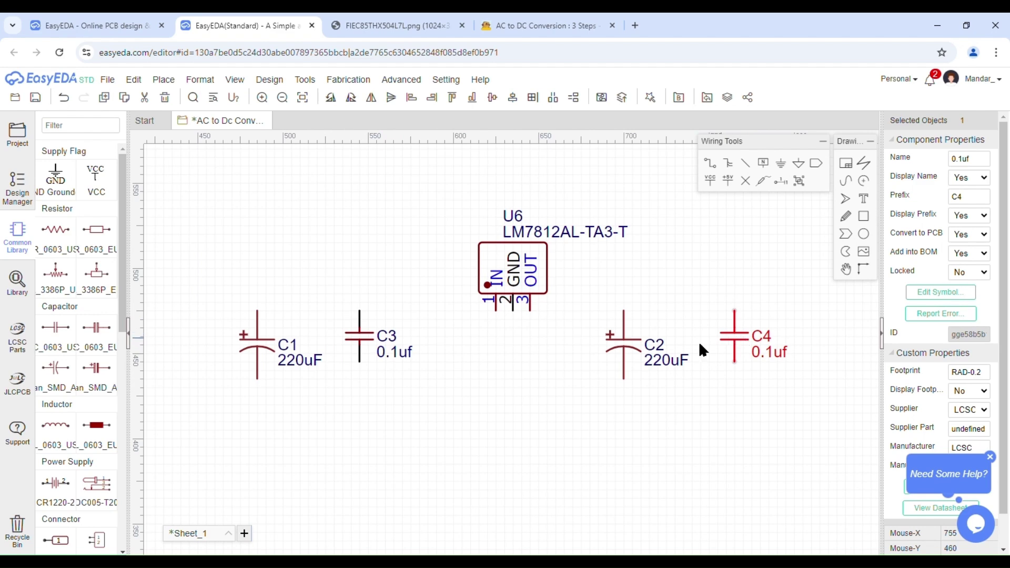
# - Try to wire the bridge's U2–U4 output in a straight line above C1 and C3, then delete that wire
pyautogui.moveTo(590, 317); pyautogui.dragTo(770, 313, button='right')
pyautogui.click(227, 317)
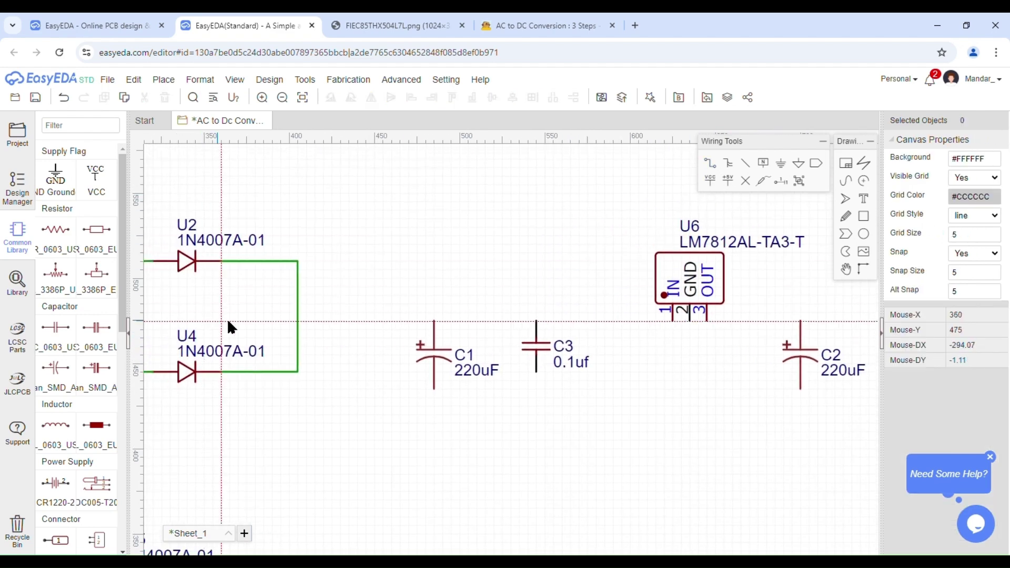
pyautogui.click(297, 314)
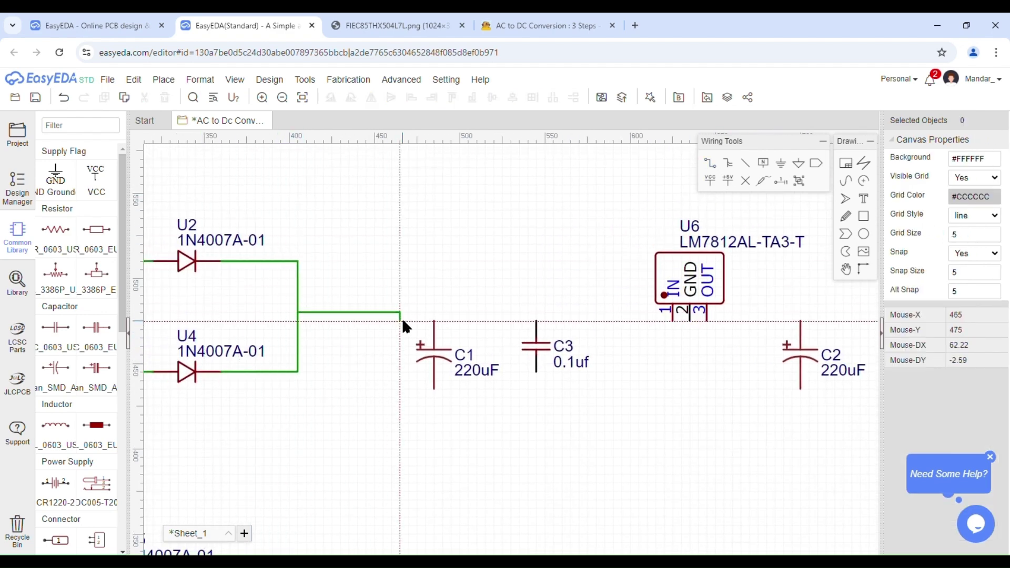
pyautogui.click(620, 313)
pyautogui.rightClick(613, 331)
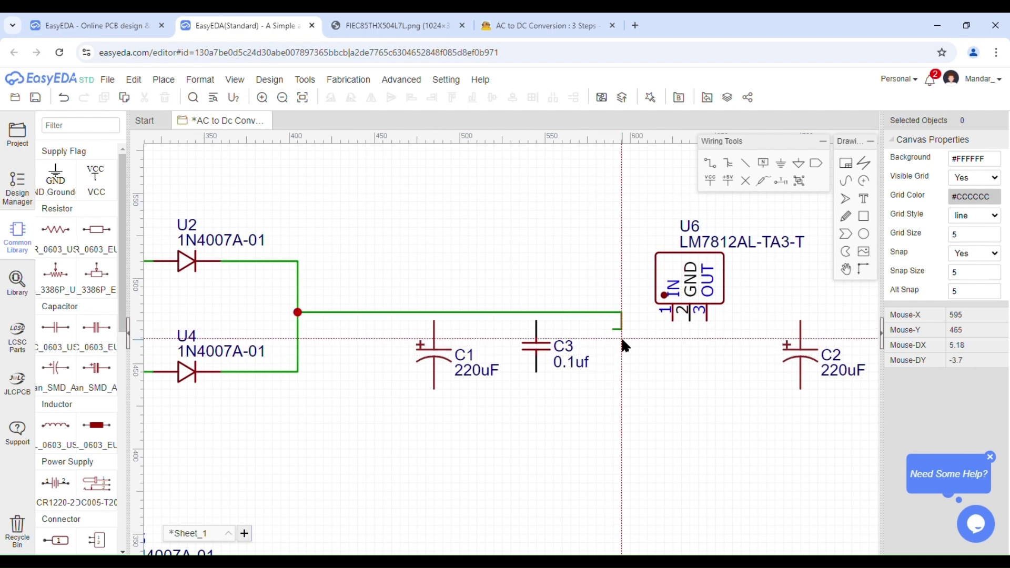
pyautogui.rightClick(621, 337)
pyautogui.doubleClick(620, 326)
pyautogui.rightClick(611, 330)
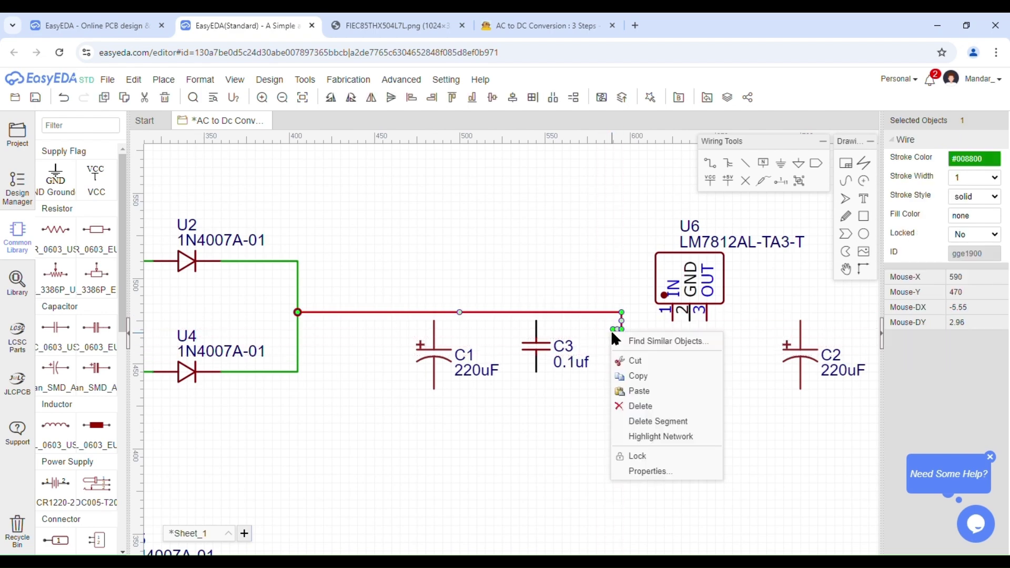
pyautogui.click(635, 407)
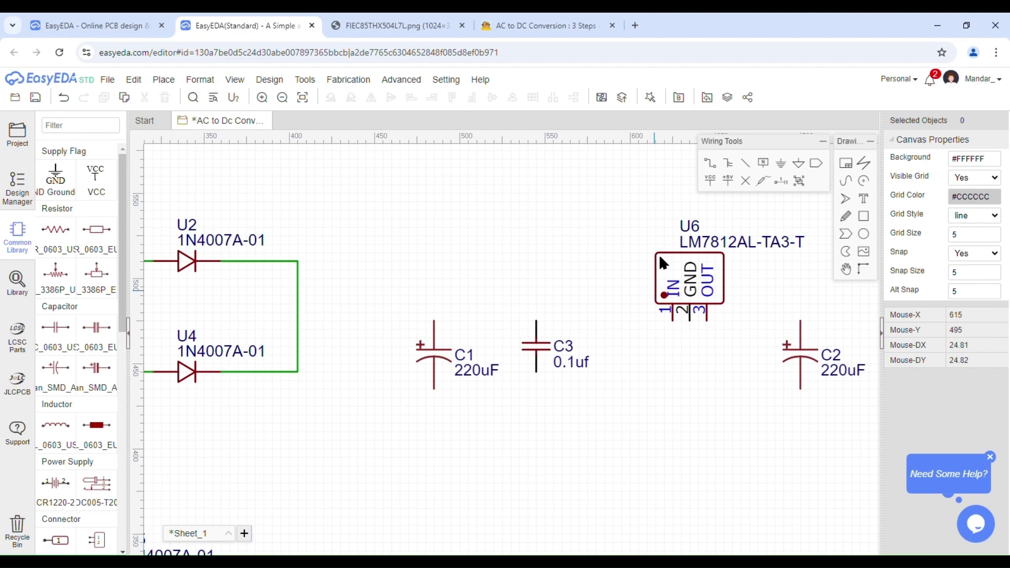
# - Wire C1's upper pin straight across to C3's upper pin, checking the connection against the reference circuit
pyautogui.click(710, 166)
pyautogui.click(434, 320)
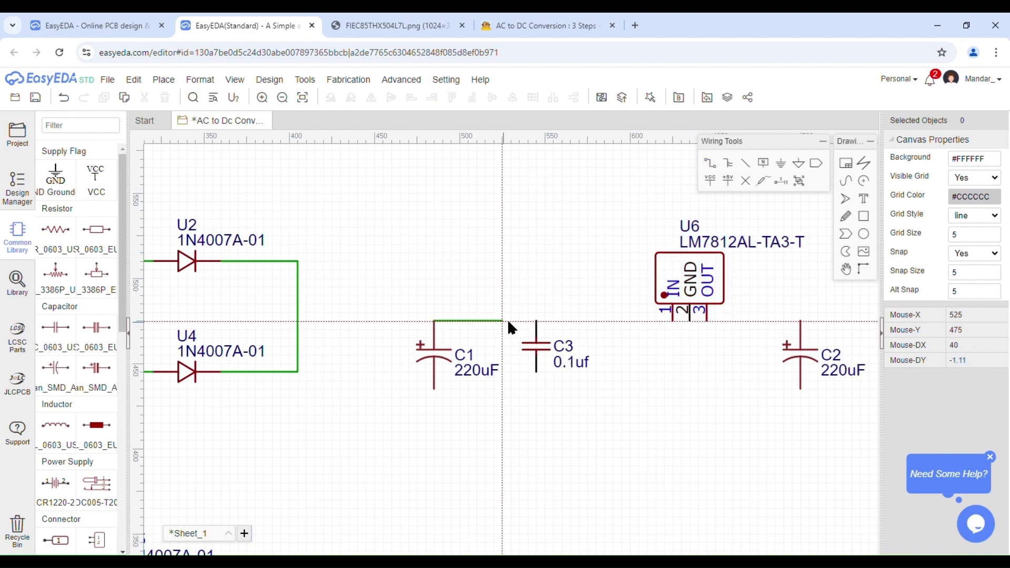
pyautogui.click(395, 26)
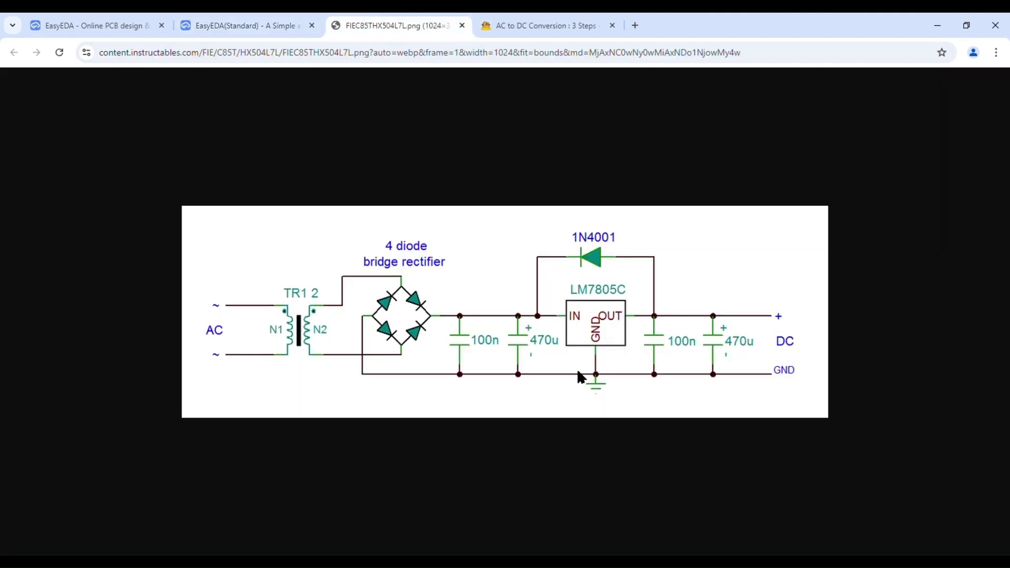
pyautogui.click(211, 24)
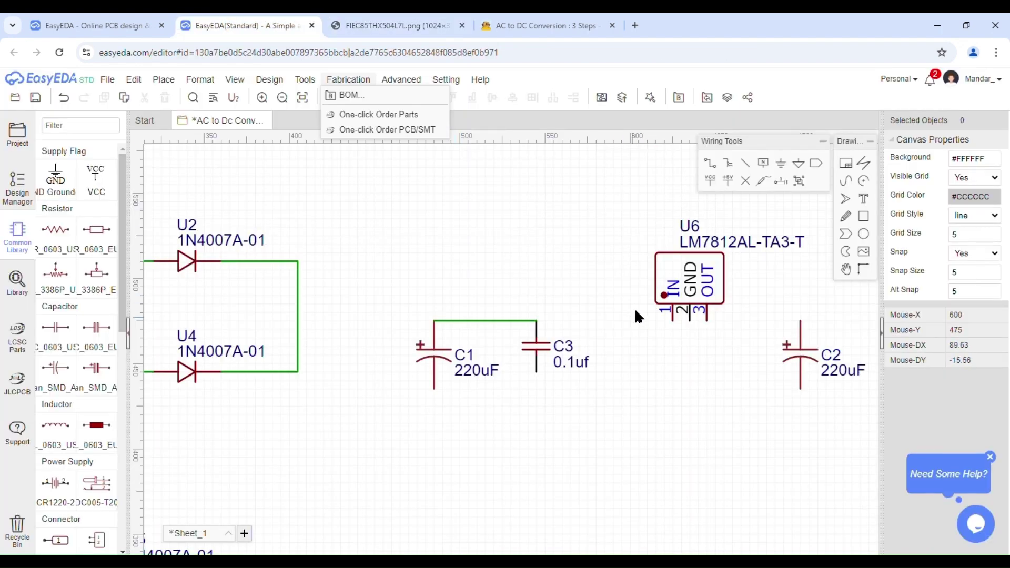
# - Extend the line from C3's upper pin to U6's IN pin, and connect the bridge's U2–U4 output to C1's upper pin
pyautogui.click(710, 165)
pyautogui.click(673, 318)
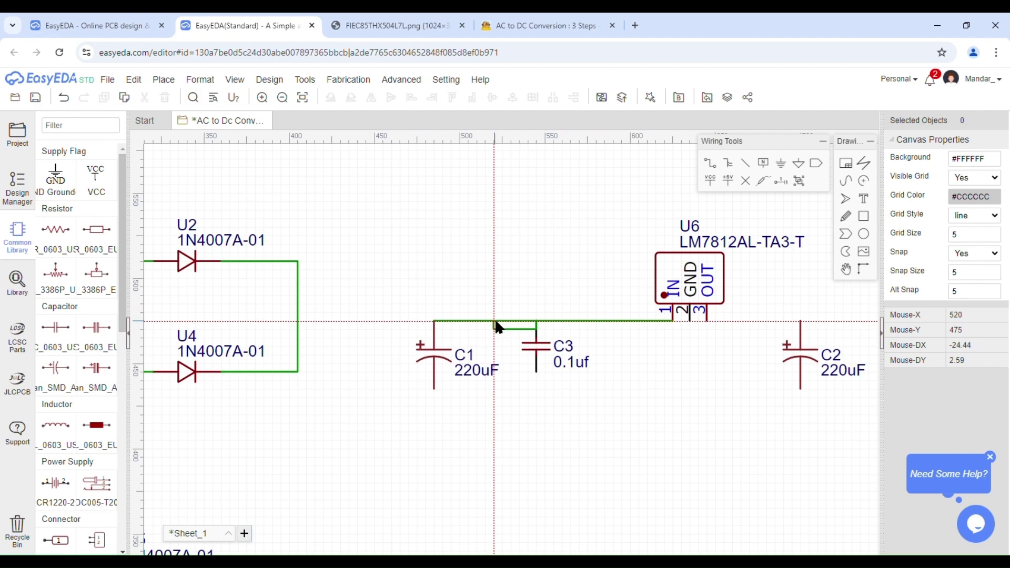
pyautogui.press('Escape')
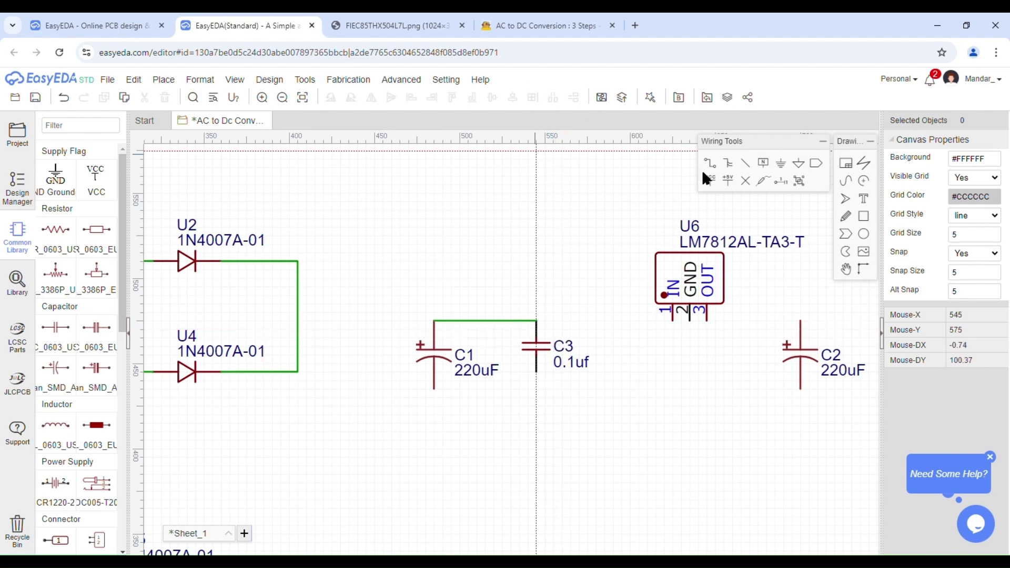
pyautogui.scroll(3, 542, 363)
pyautogui.click(532, 273)
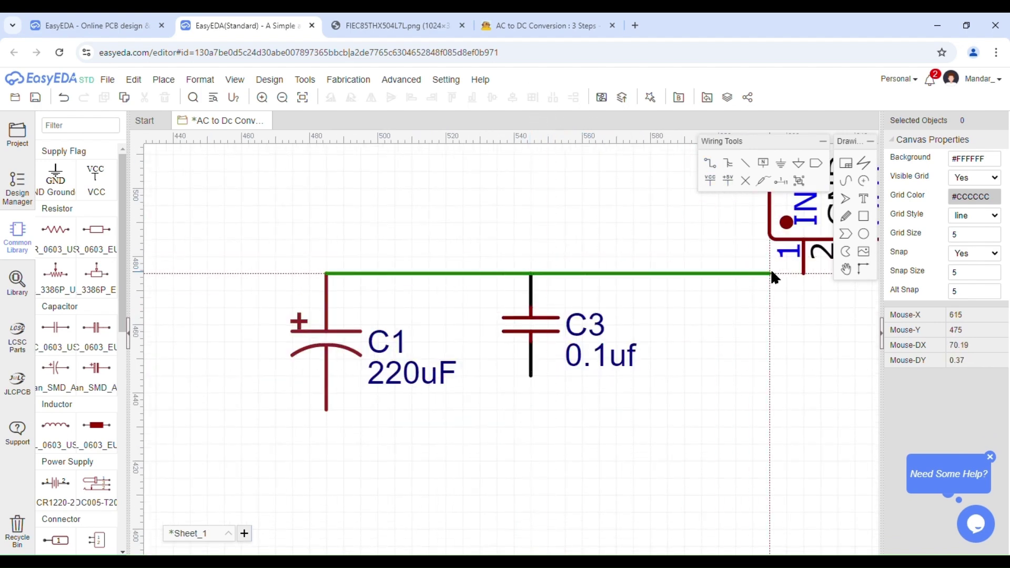
pyautogui.click(803, 278)
pyautogui.scroll(-2, 673, 295)
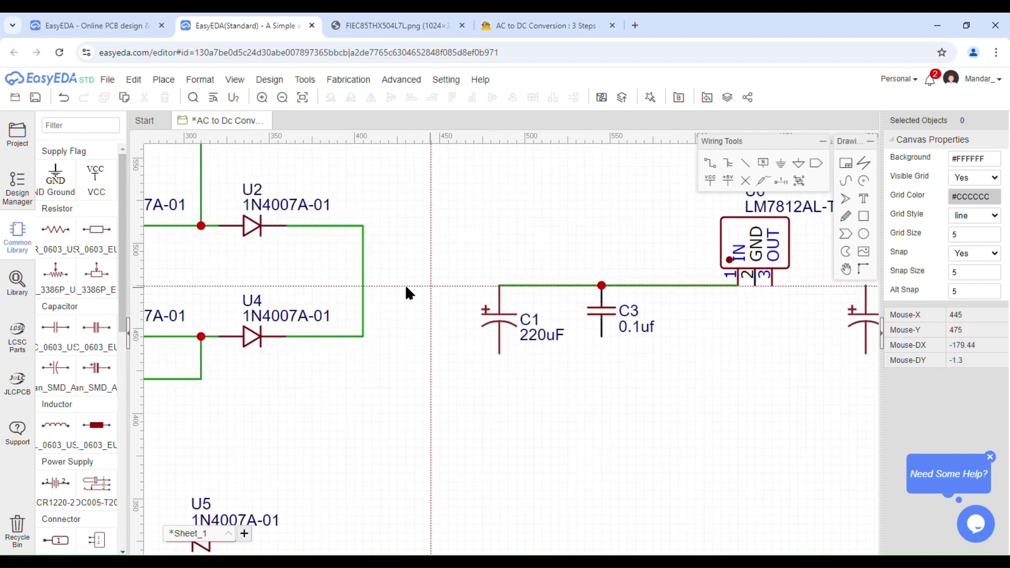
pyautogui.click(362, 286)
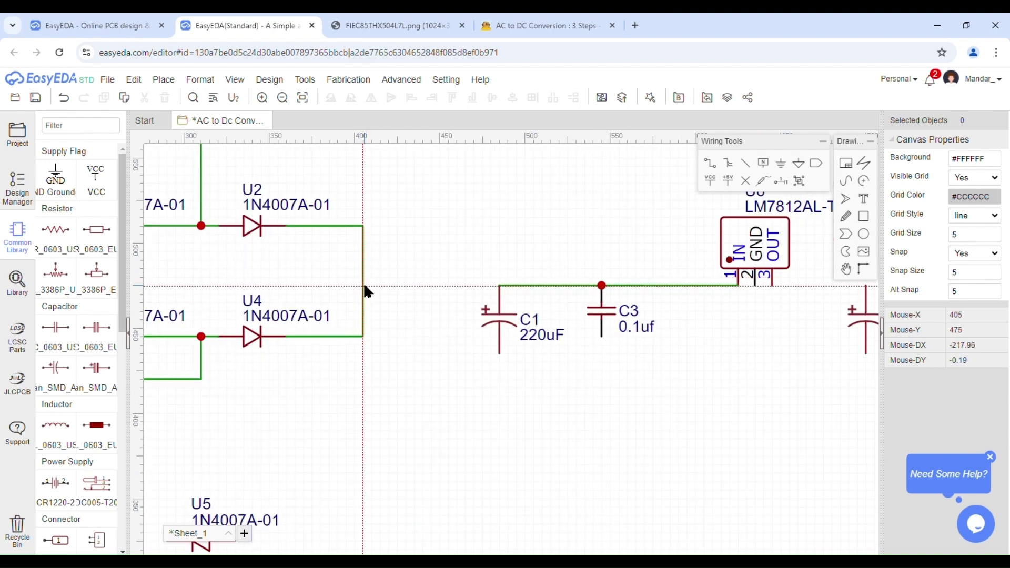
pyautogui.click(499, 286)
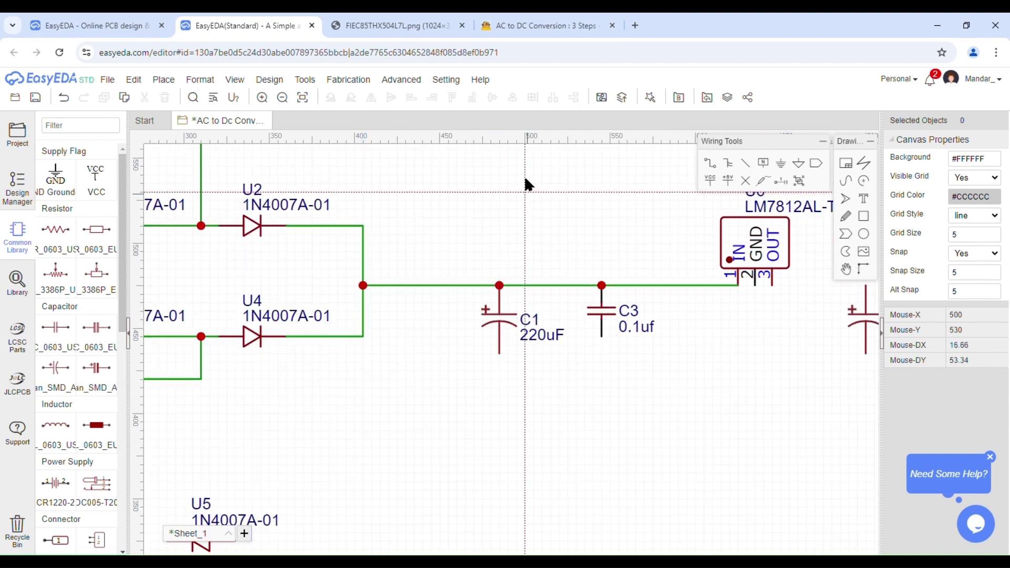
# - Following the reference circuit, wire U6's OUT pin to the upper pins of C2 and C4
pyautogui.click(427, 18)
pyautogui.click(215, 19)
pyautogui.click(333, 20)
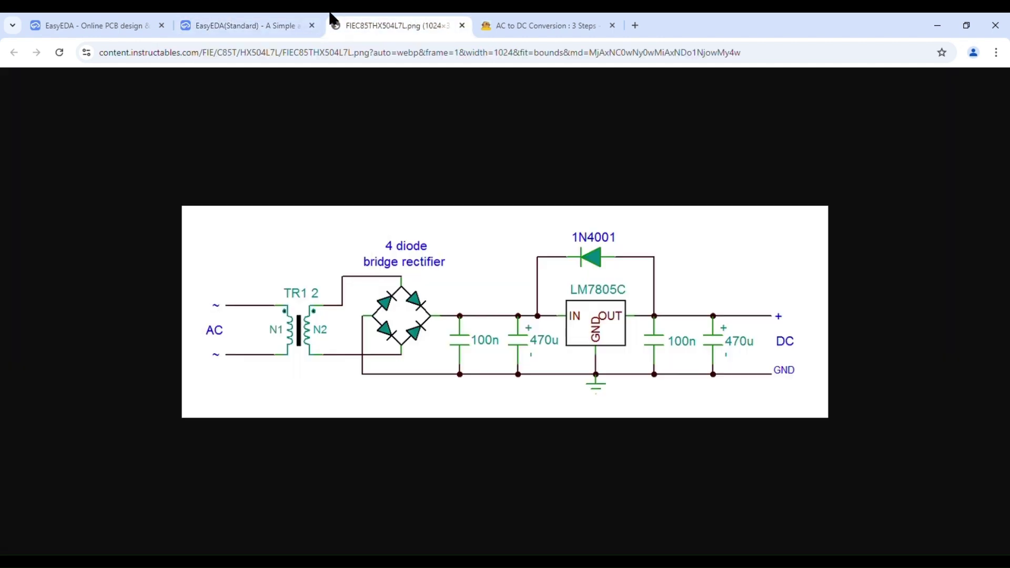
pyautogui.click(241, 19)
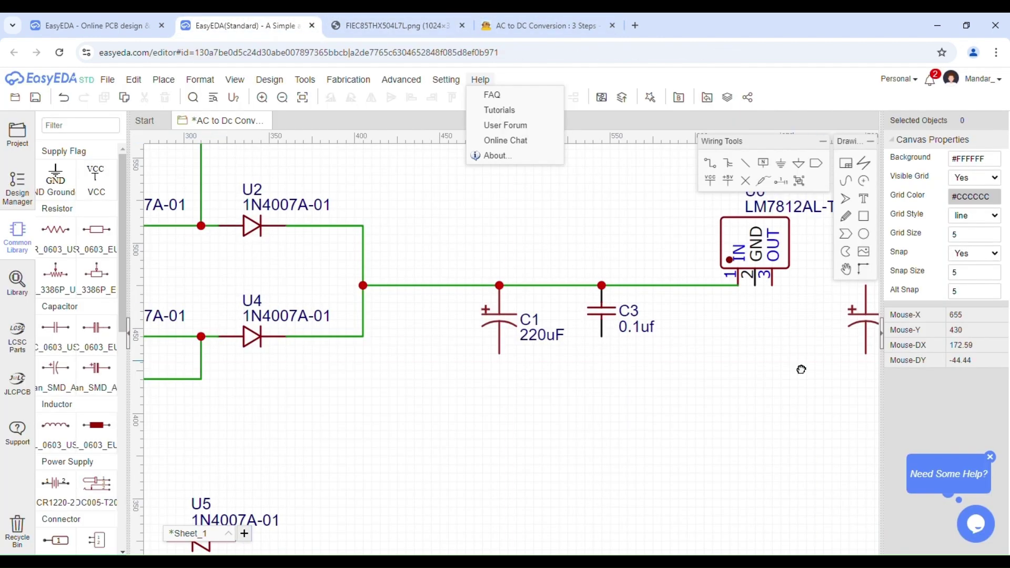
pyautogui.click(442, 327)
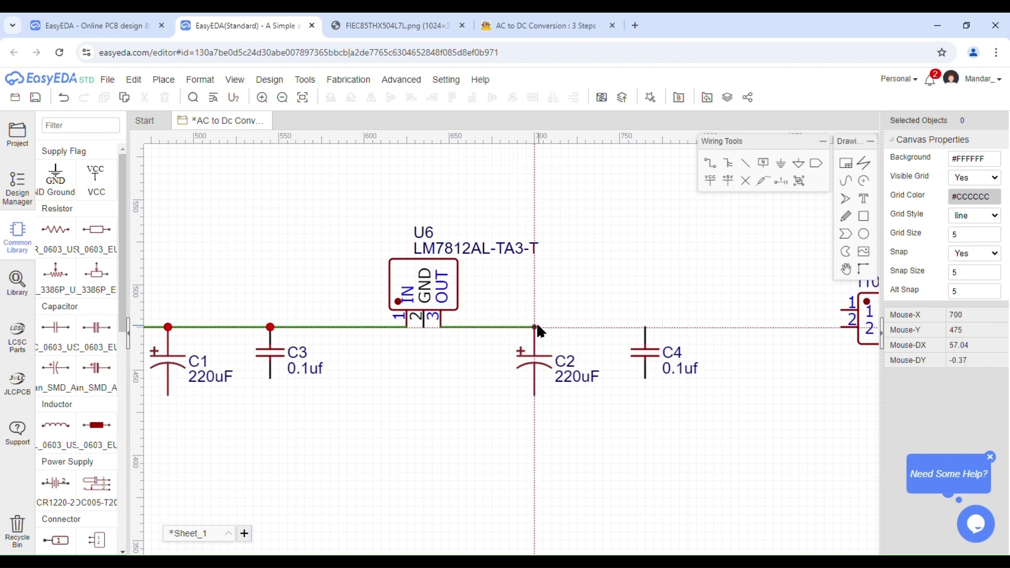
pyautogui.click(537, 328)
pyautogui.click(535, 327)
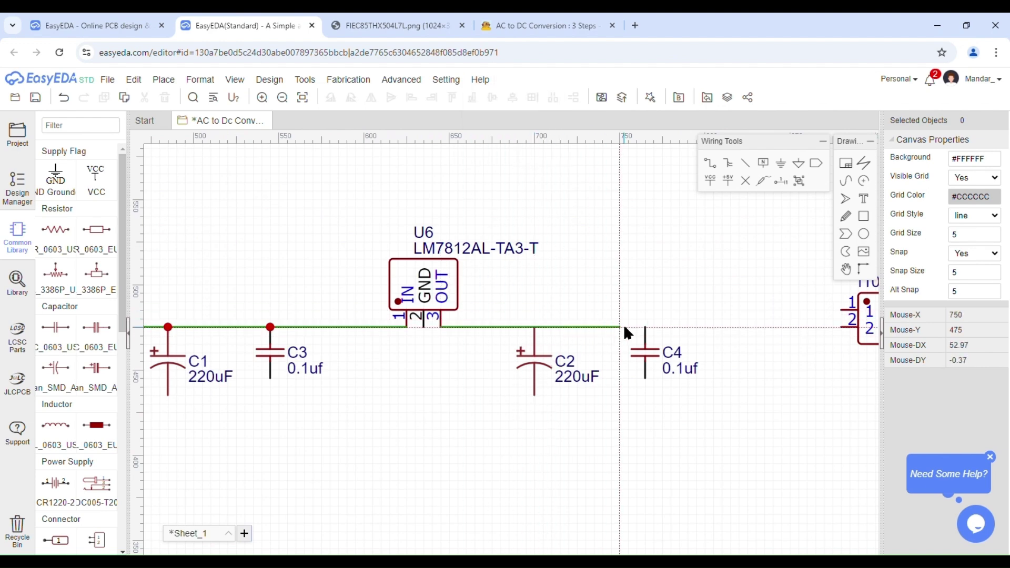
pyautogui.click(646, 327)
# - Move connector U8 closer to C4 with pin 1 level with the output line, and wire C4's upper pin to U8 pin 1
pyautogui.moveTo(687, 318); pyautogui.dragTo(485, 299, button='right')
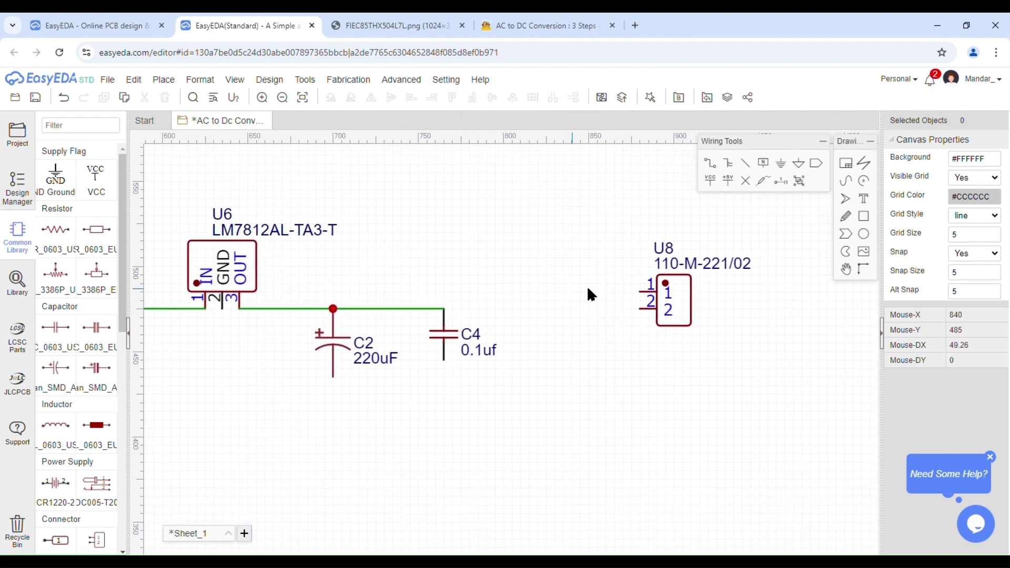
pyautogui.moveTo(681, 309); pyautogui.dragTo(612, 328)
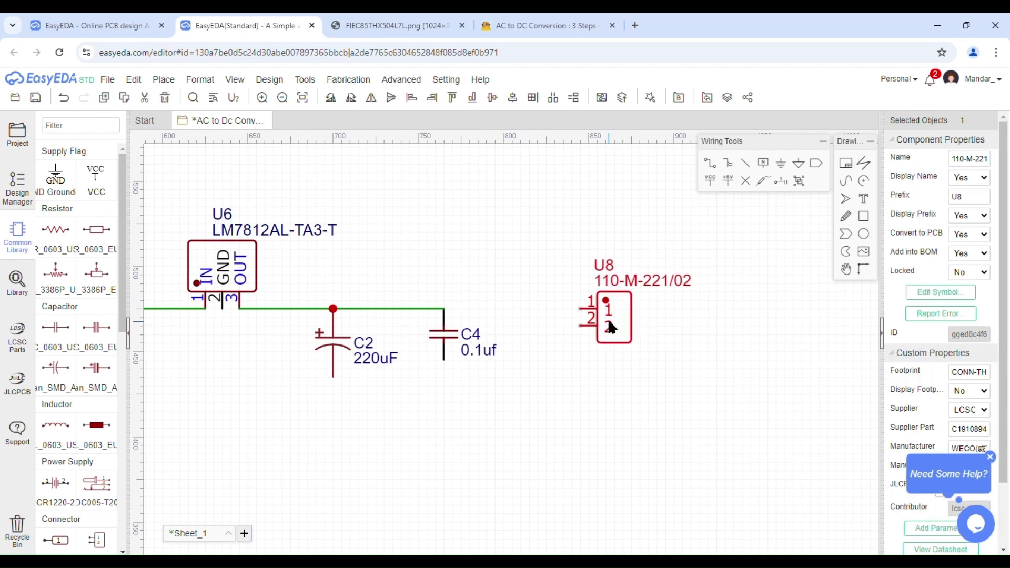
pyautogui.moveTo(496, 239); pyautogui.dragTo(622, 338, button='right')
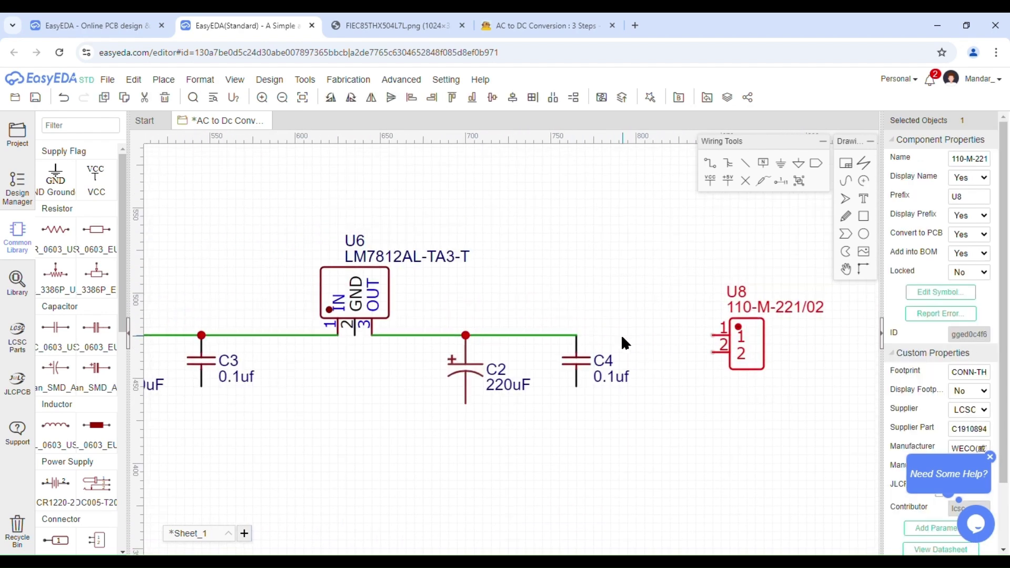
pyautogui.click(711, 163)
pyautogui.click(577, 335)
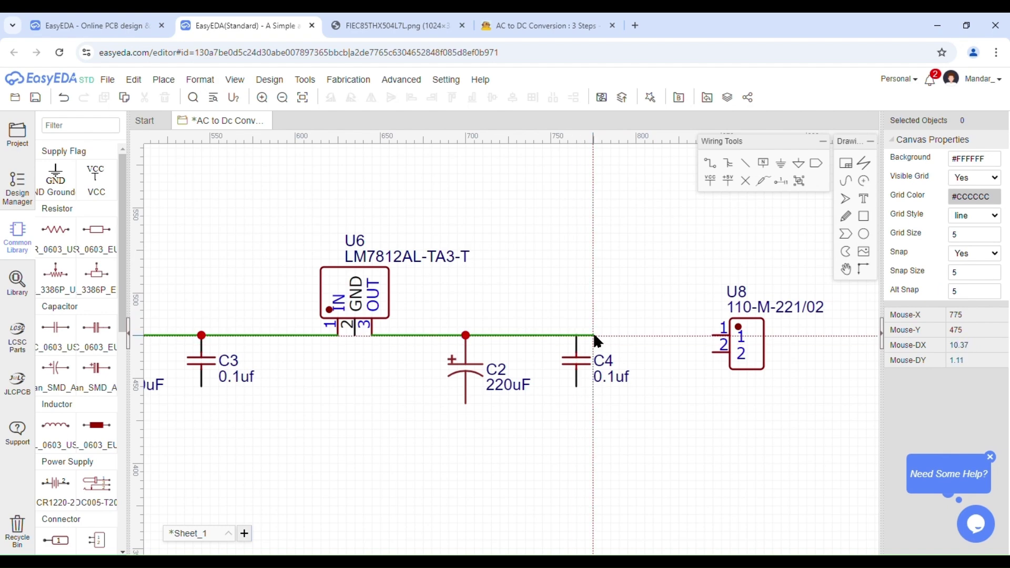
pyautogui.click(712, 336)
# - Move diode U5 from below the bridge to directly above regulator U6, as in the reference circuit
pyautogui.scroll(-2, 662, 207)
pyautogui.moveTo(631, 268); pyautogui.dragTo(645, 283, button='right')
pyautogui.scroll(-3, 647, 289)
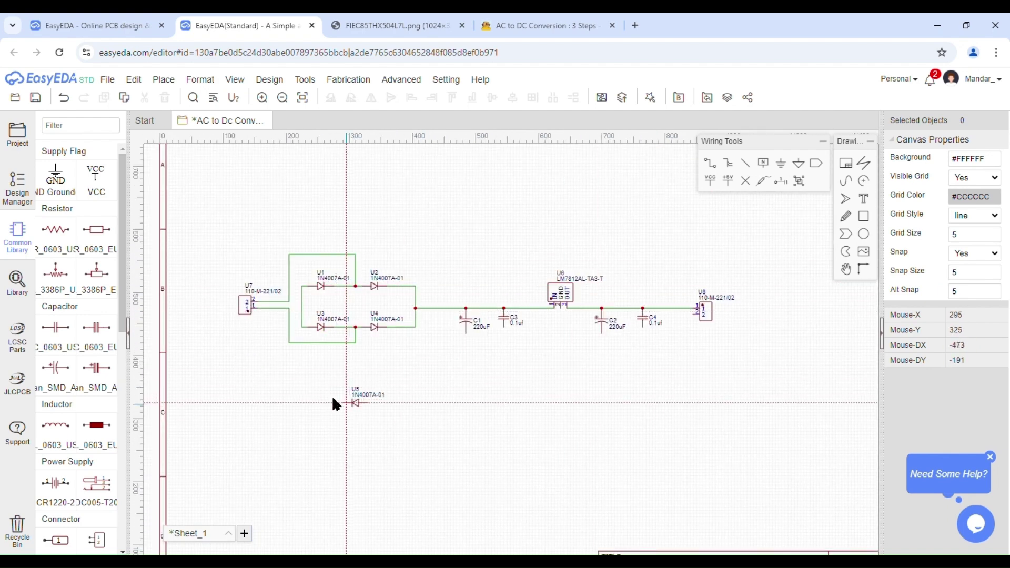
pyautogui.moveTo(355, 405); pyautogui.dragTo(400, 375, button='right')
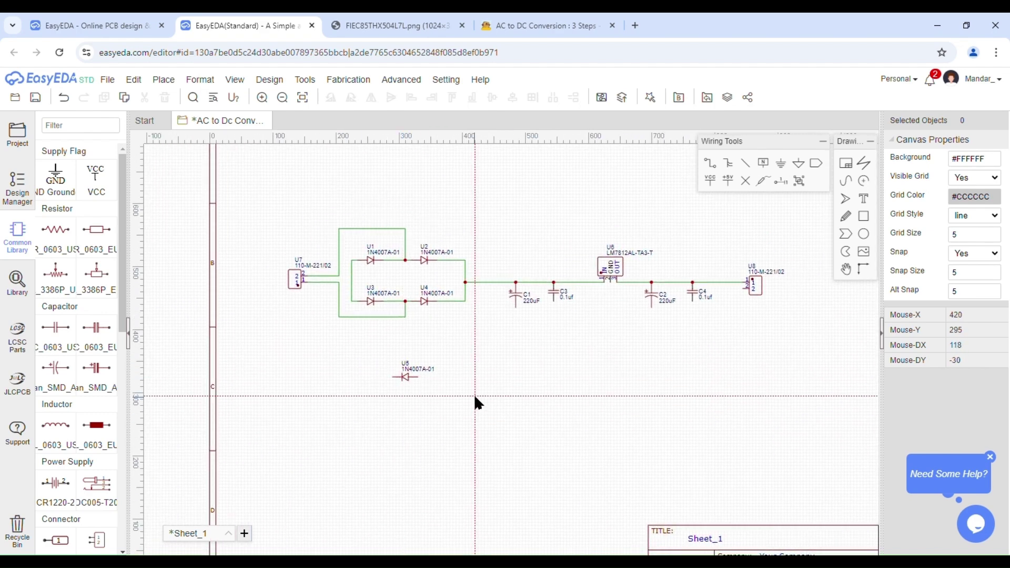
pyautogui.moveTo(404, 376); pyautogui.dragTo(683, 249)
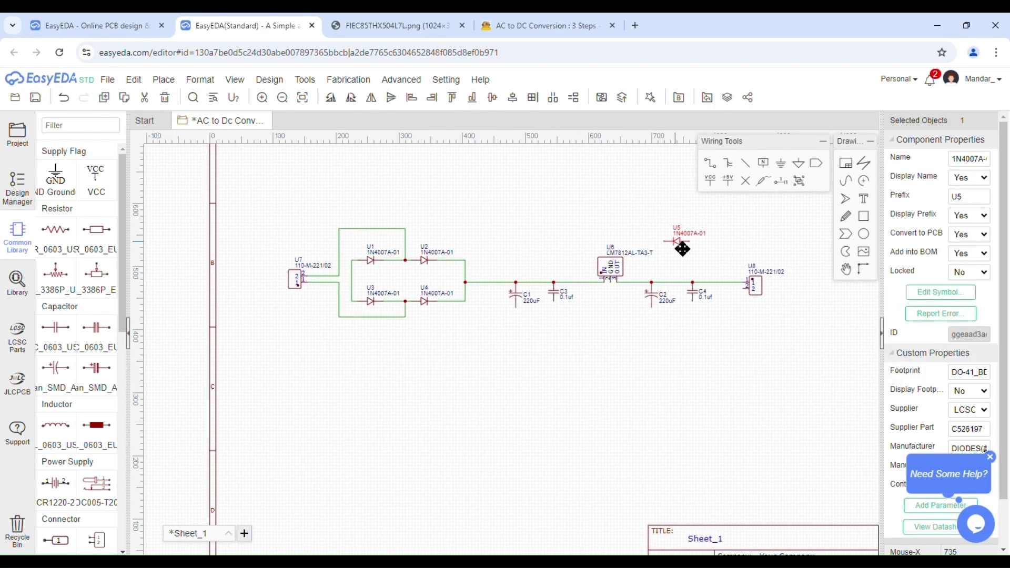
pyautogui.click(664, 220)
pyautogui.scroll(3, 663, 217)
pyautogui.moveTo(657, 240); pyautogui.dragTo(606, 253, button='right')
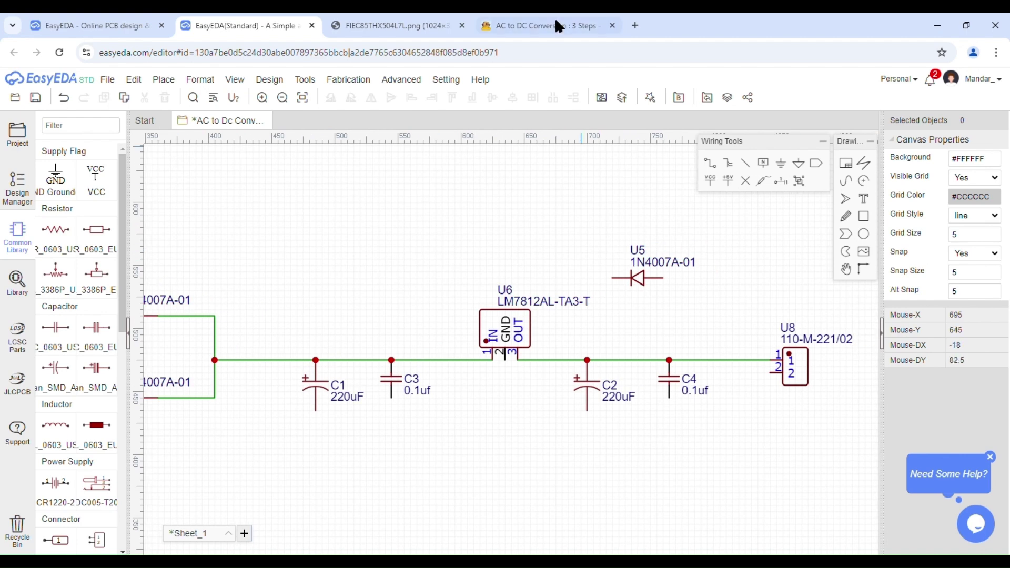
pyautogui.click(423, 16)
pyautogui.click(279, 27)
pyautogui.moveTo(636, 272); pyautogui.dragTo(508, 260)
# - Wire U5 across U6 between its input and output lines, and shift the LM7812AL-TA3-T label left, clear of the wire
pyautogui.press('w')
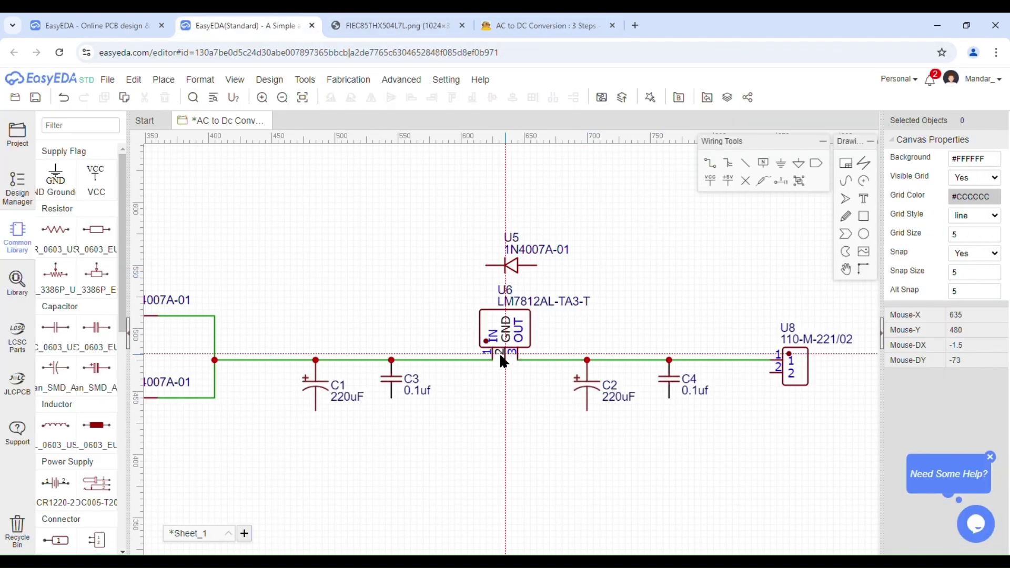
pyautogui.click(436, 360)
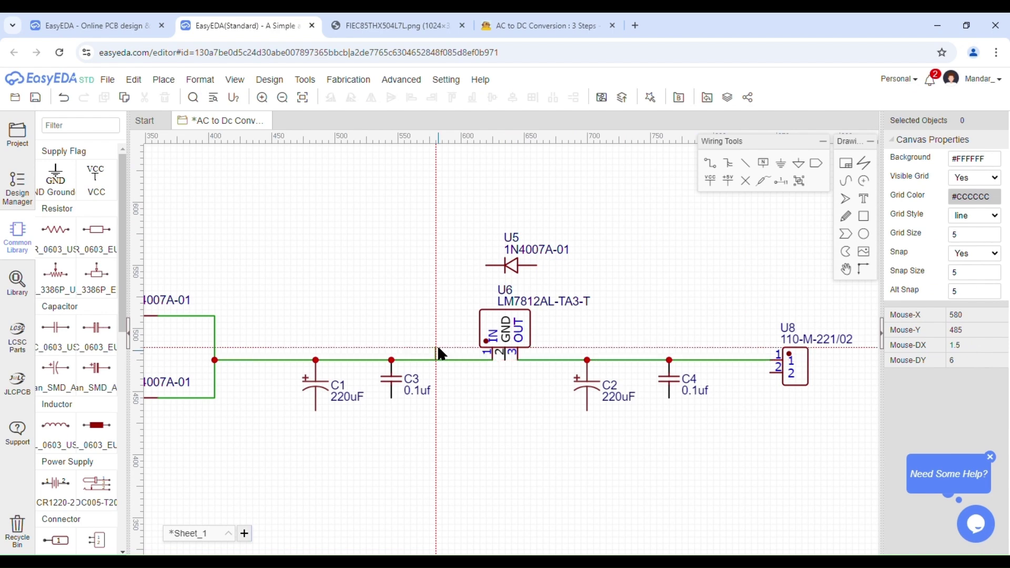
pyautogui.click(487, 265)
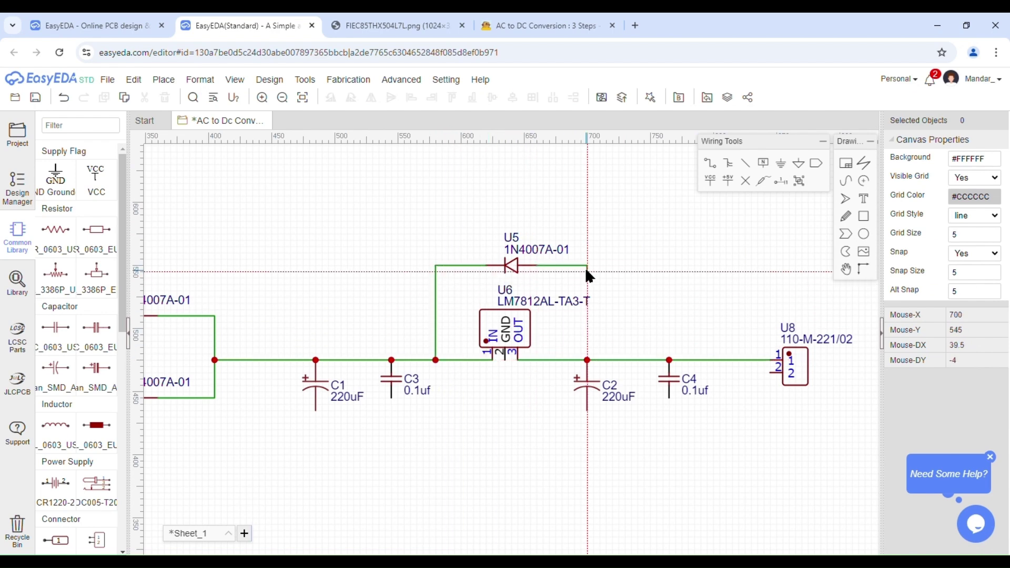
pyautogui.click(568, 360)
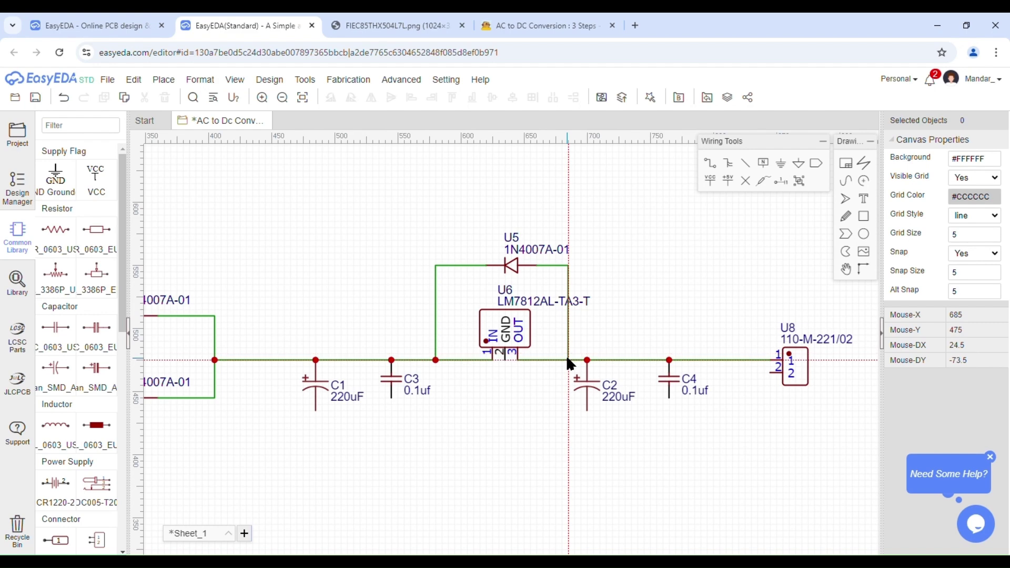
pyautogui.press('Escape')
pyautogui.click(520, 304)
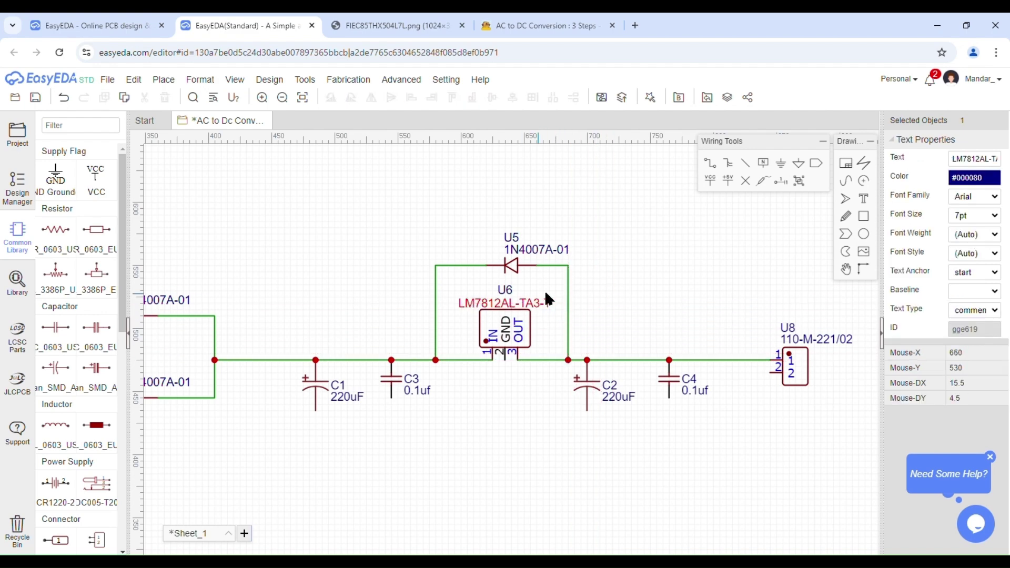
pyautogui.click(545, 289)
# - Following the reference circuit, start a ground wire at the node joining U1 and U3 and route it beneath the diode bridge
pyautogui.scroll(-3, 608, 283)
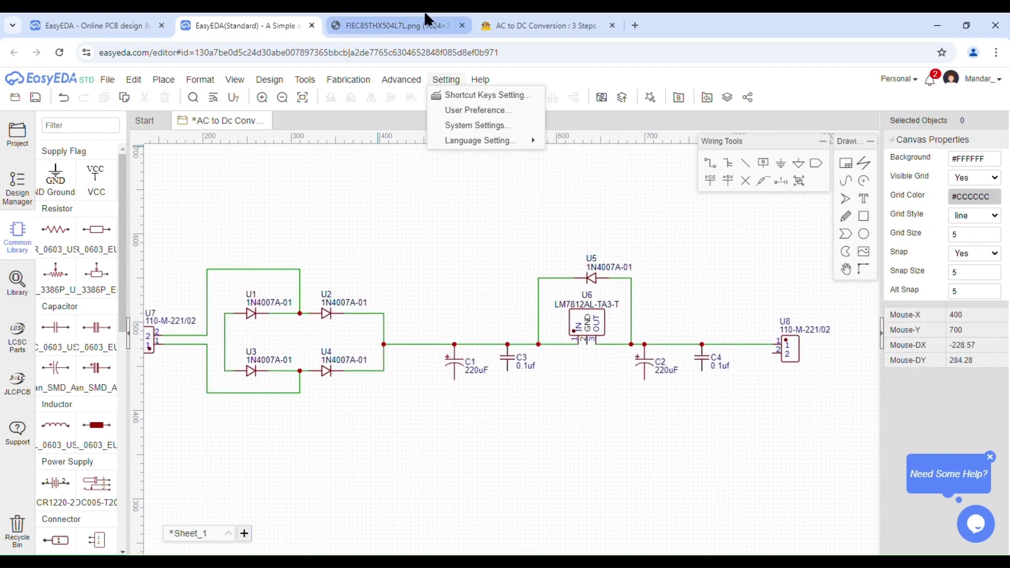
pyautogui.click(395, 26)
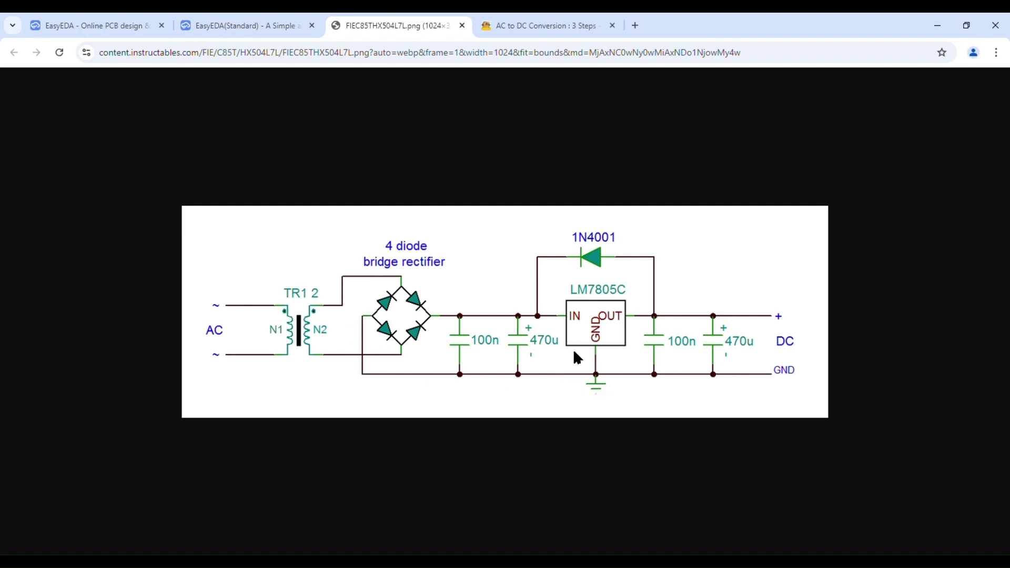
pyautogui.click(509, 21)
pyautogui.click(248, 25)
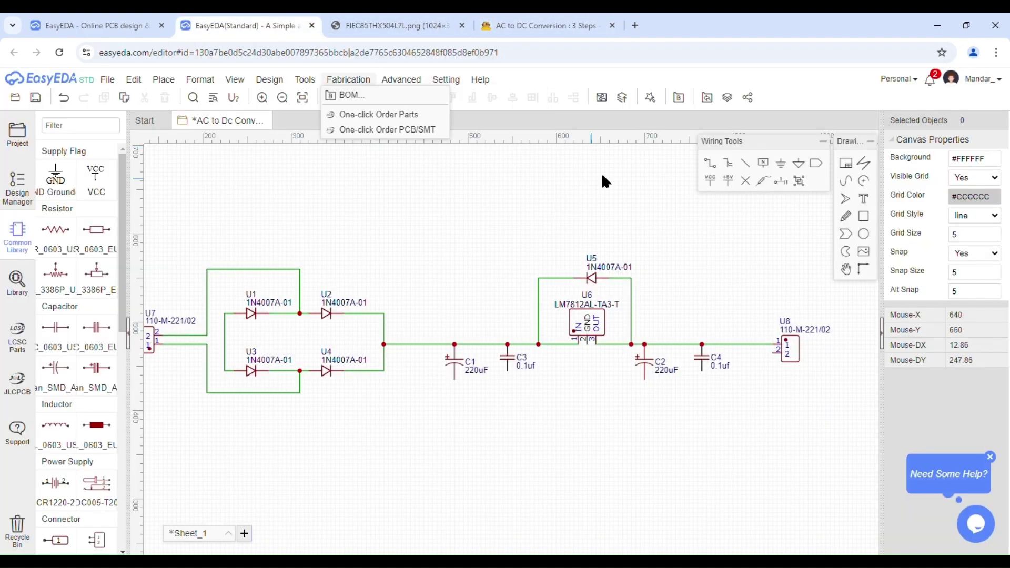
pyautogui.click(715, 166)
pyautogui.scroll(4, 223, 340)
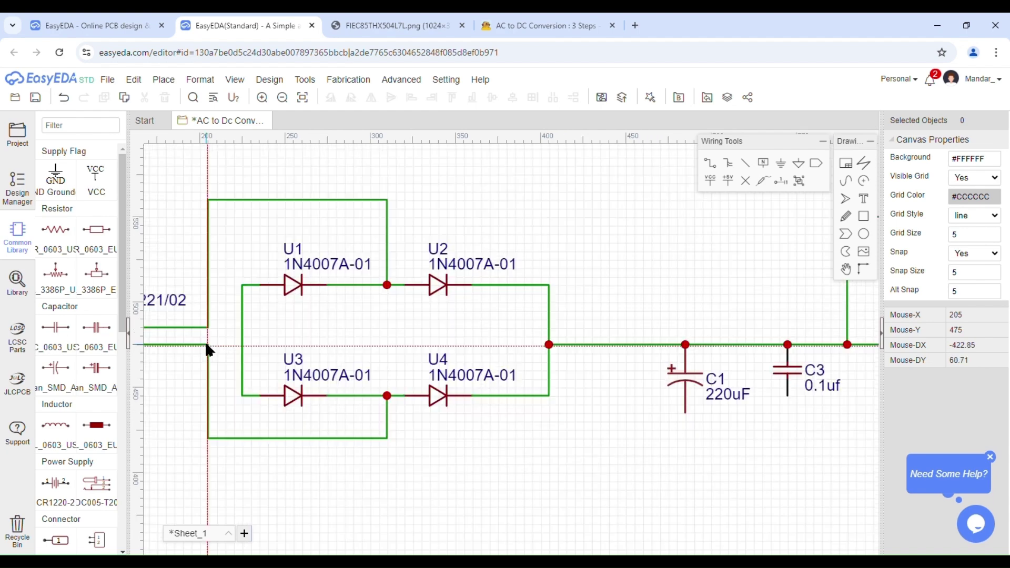
pyautogui.click(235, 345)
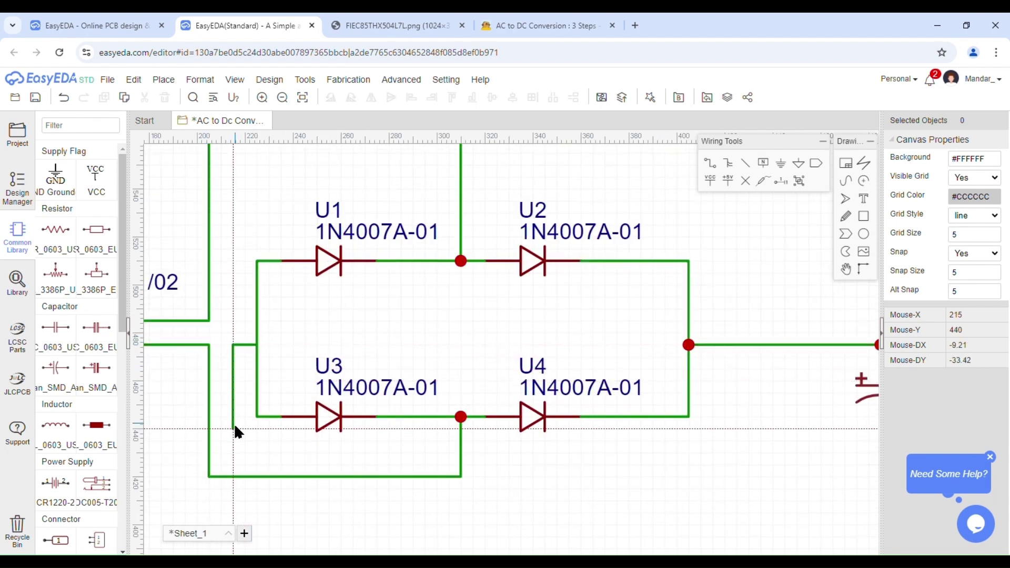
pyautogui.scroll(-2, 463, 511)
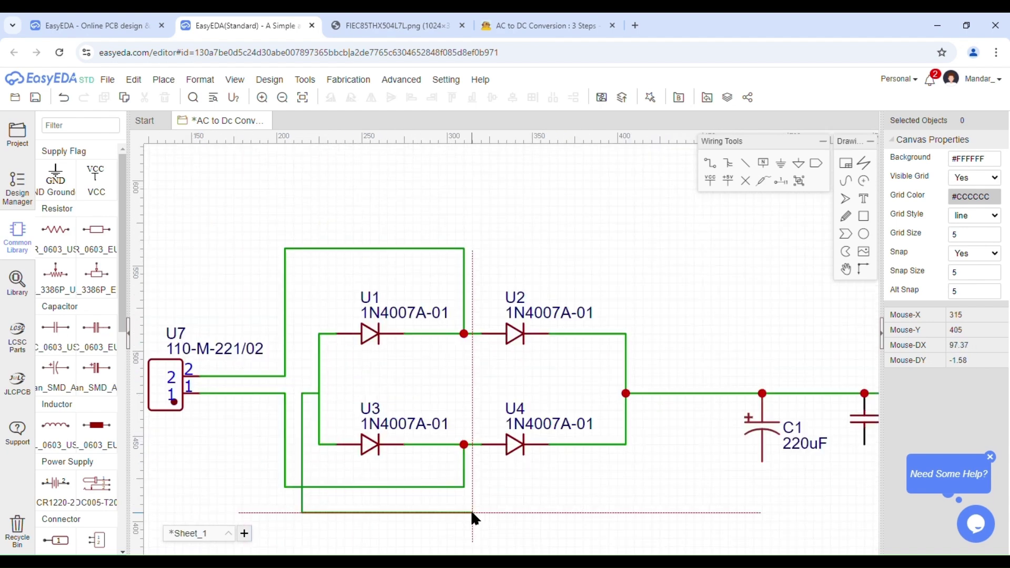
pyautogui.scroll(-2, 471, 510)
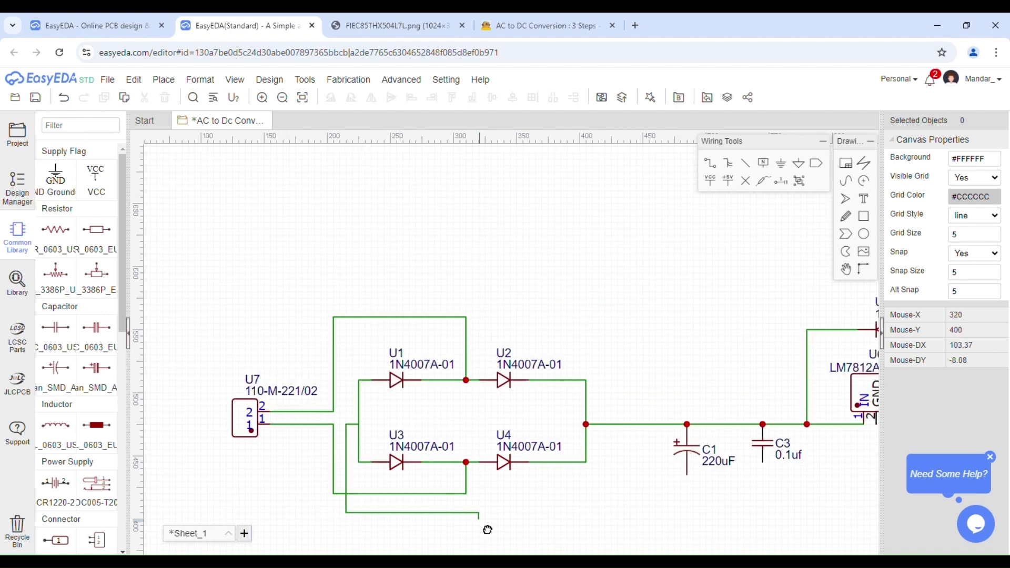
# - Continue the ground wire past the bridge through the lower pins of C1 and C2 and end it at U8 pin 2
pyautogui.moveTo(725, 387); pyautogui.dragTo(594, 403, button='right')
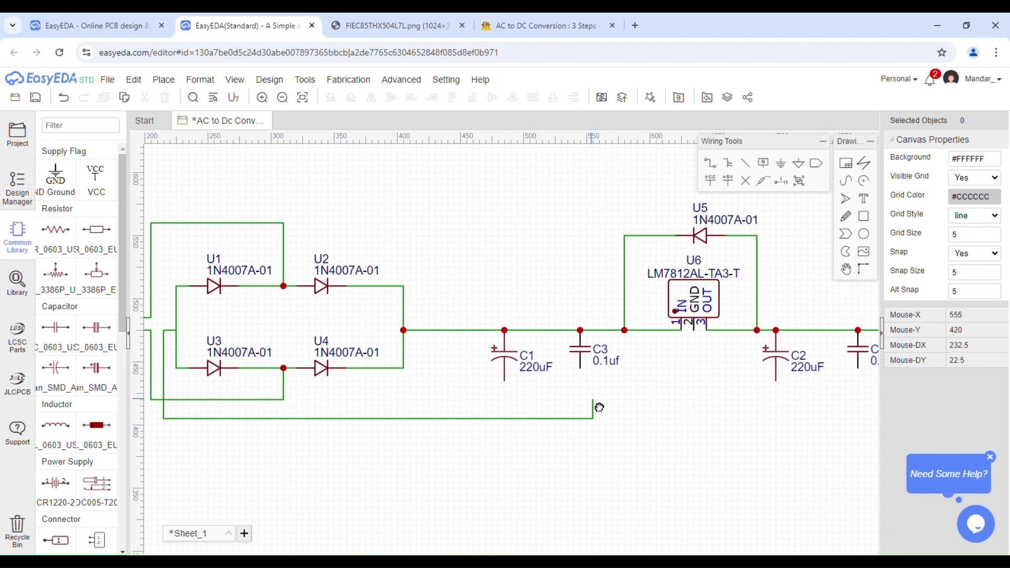
pyautogui.scroll(1, 469, 380)
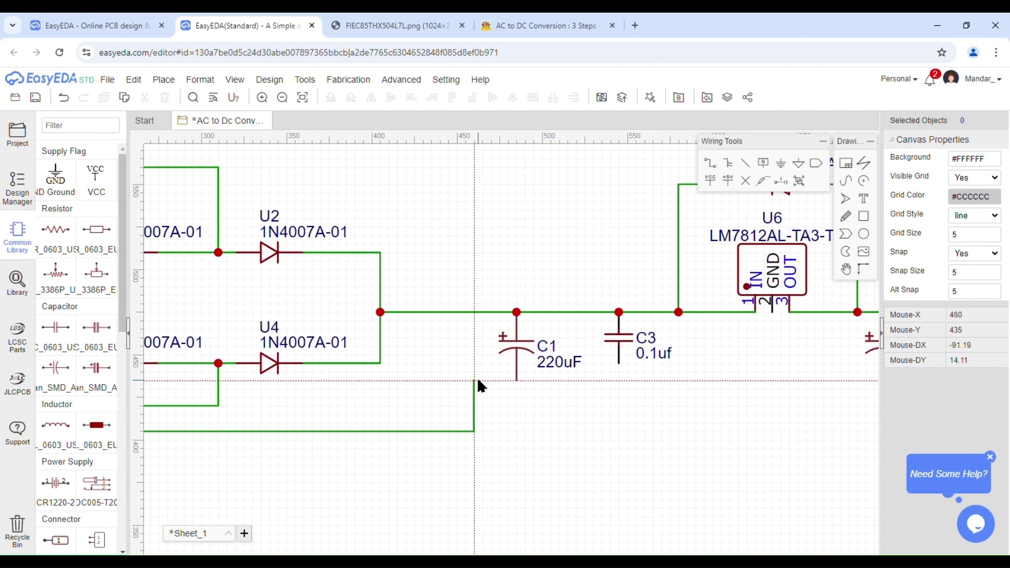
pyautogui.scroll(-2, 547, 382)
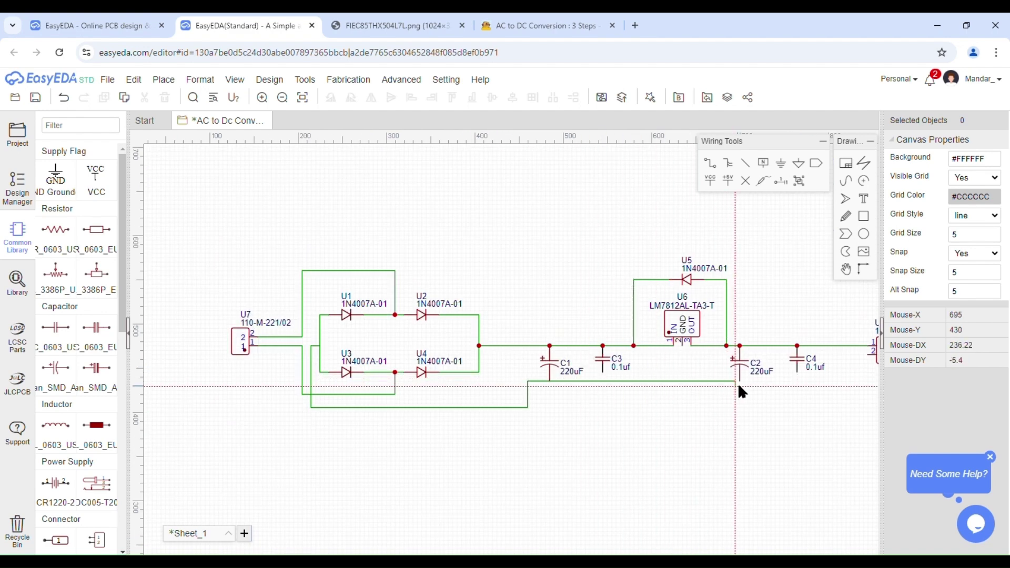
pyautogui.moveTo(768, 395); pyautogui.dragTo(643, 410, button='right')
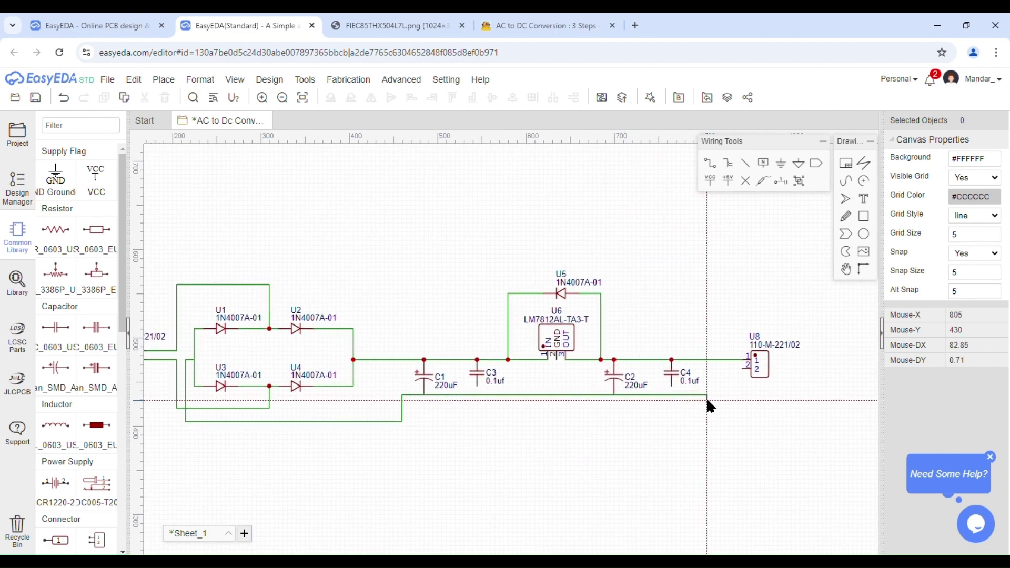
pyautogui.scroll(2, 706, 397)
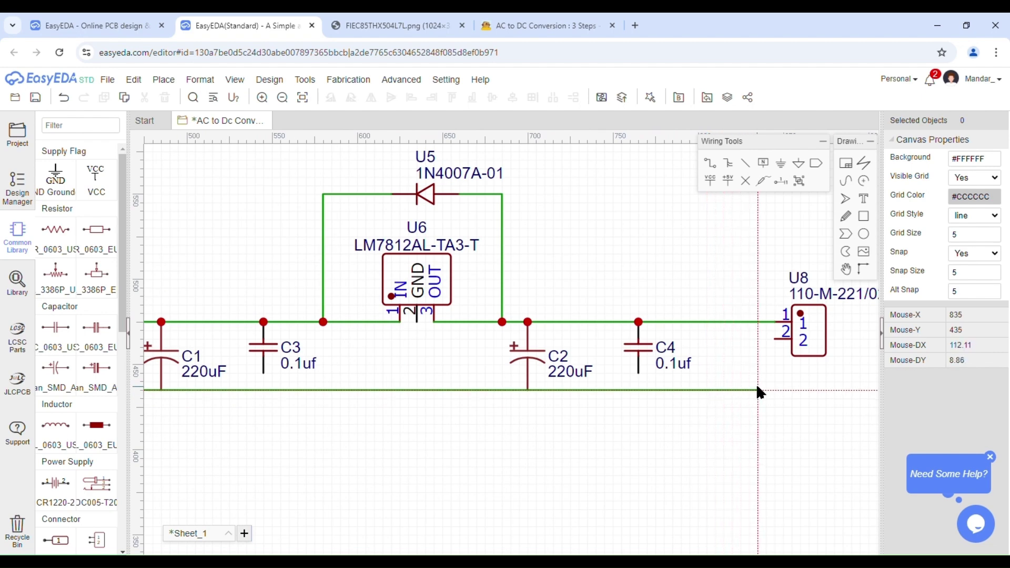
pyautogui.click(774, 340)
# - Wire the lower pins of C3 and C4 down to the ground line
pyautogui.moveTo(617, 453); pyautogui.dragTo(840, 414, button='right')
pyautogui.click(487, 333)
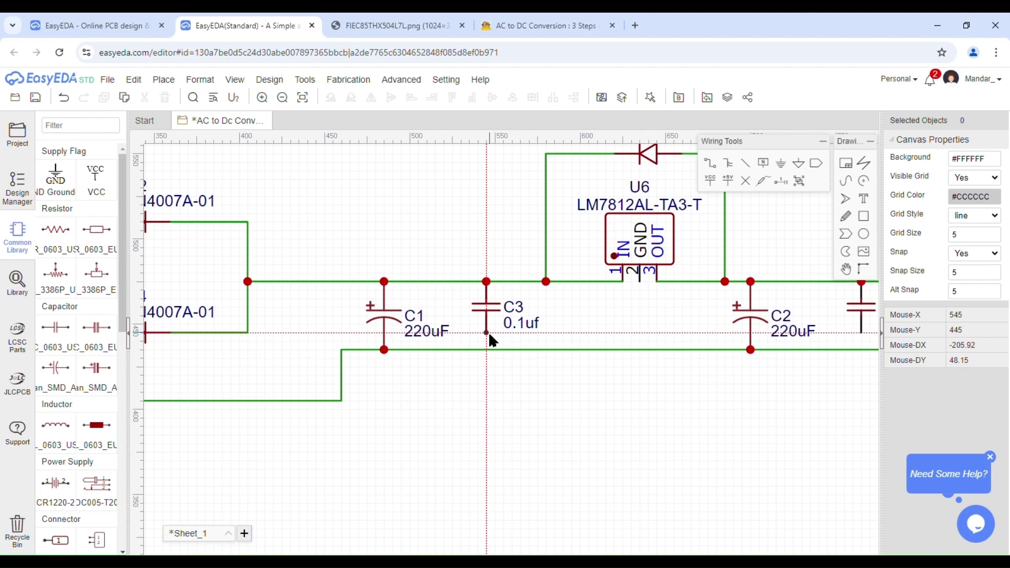
pyautogui.click(487, 350)
pyautogui.moveTo(677, 404); pyautogui.dragTo(423, 446, button='right')
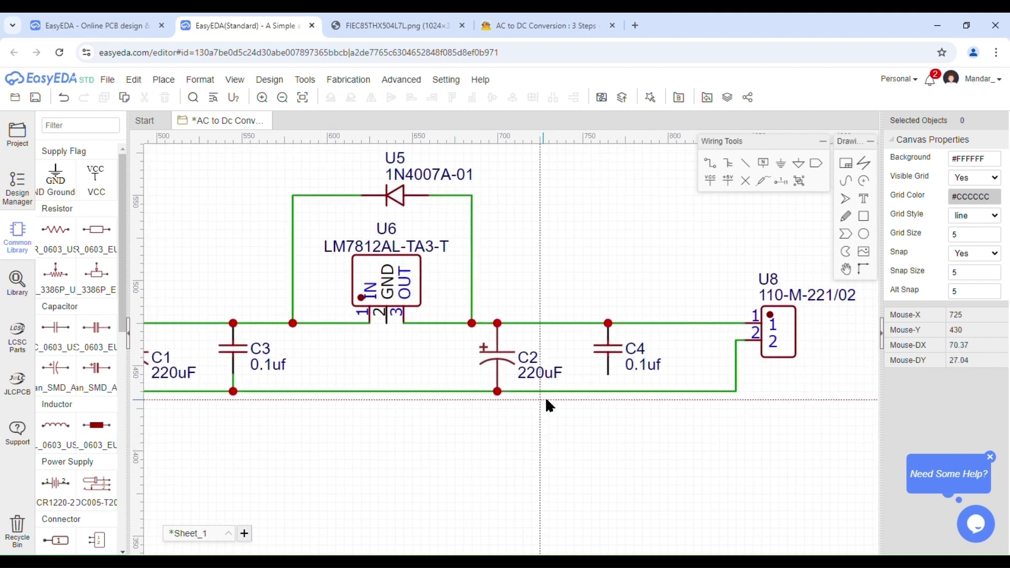
pyautogui.click(609, 375)
pyautogui.click(608, 394)
pyautogui.scroll(-5, 611, 406)
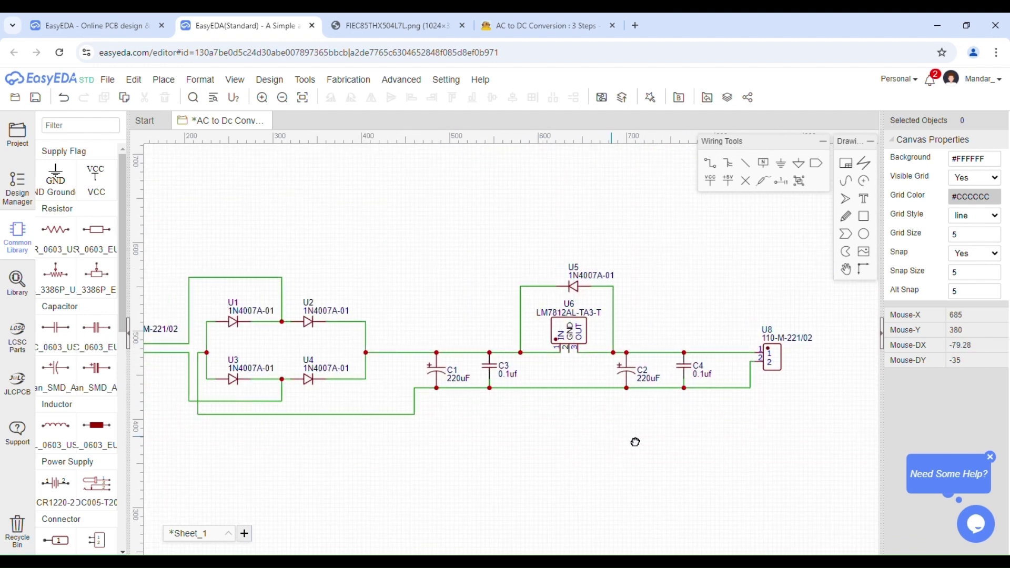
# - Wire regulator U6's GND pin straight down to the ground line
pyautogui.scroll(3, 605, 428)
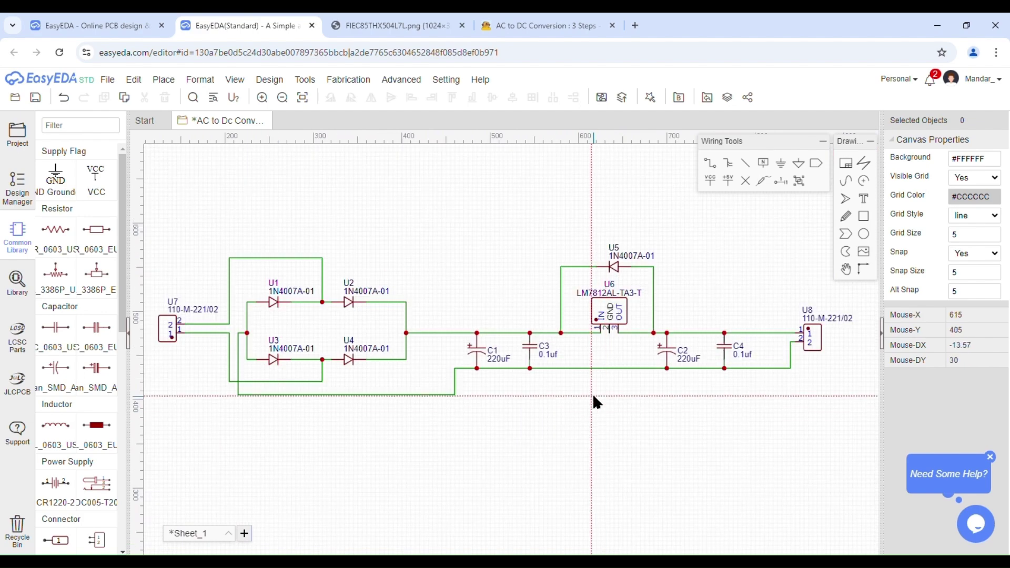
pyautogui.click(607, 332)
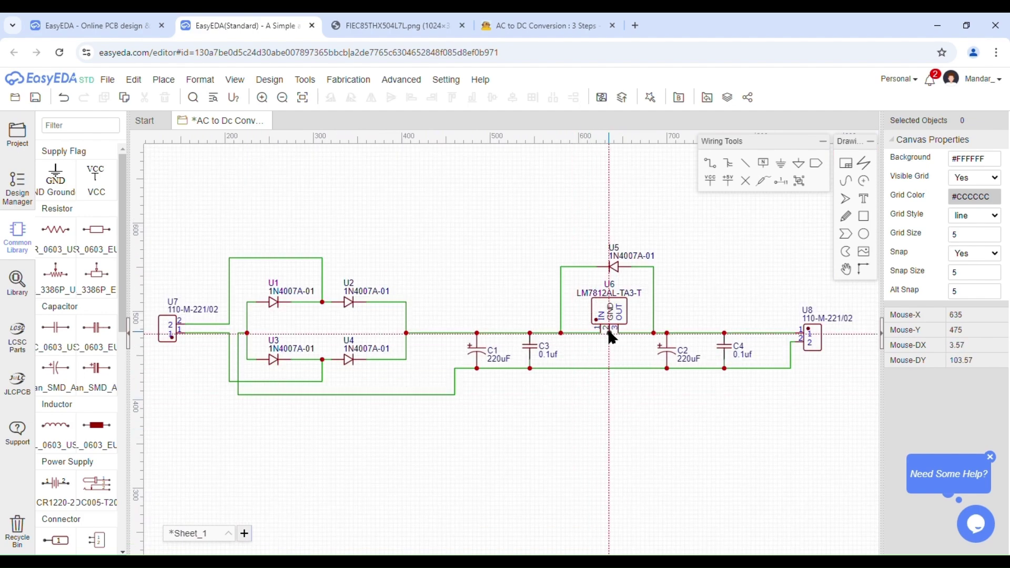
pyautogui.click(609, 368)
pyautogui.scroll(3, 611, 366)
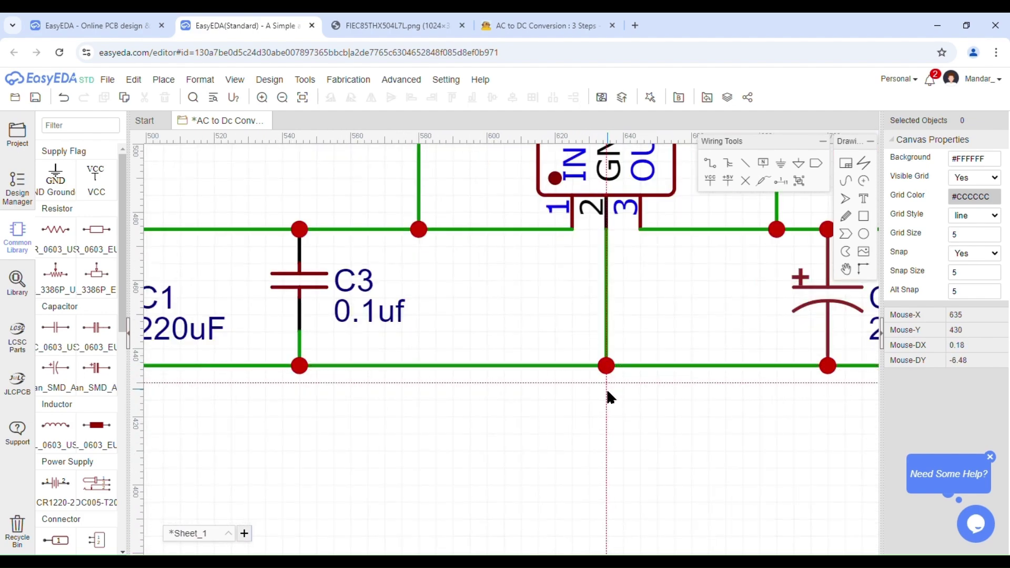
pyautogui.scroll(-4, 605, 394)
pyautogui.moveTo(637, 445); pyautogui.dragTo(594, 444, button='right')
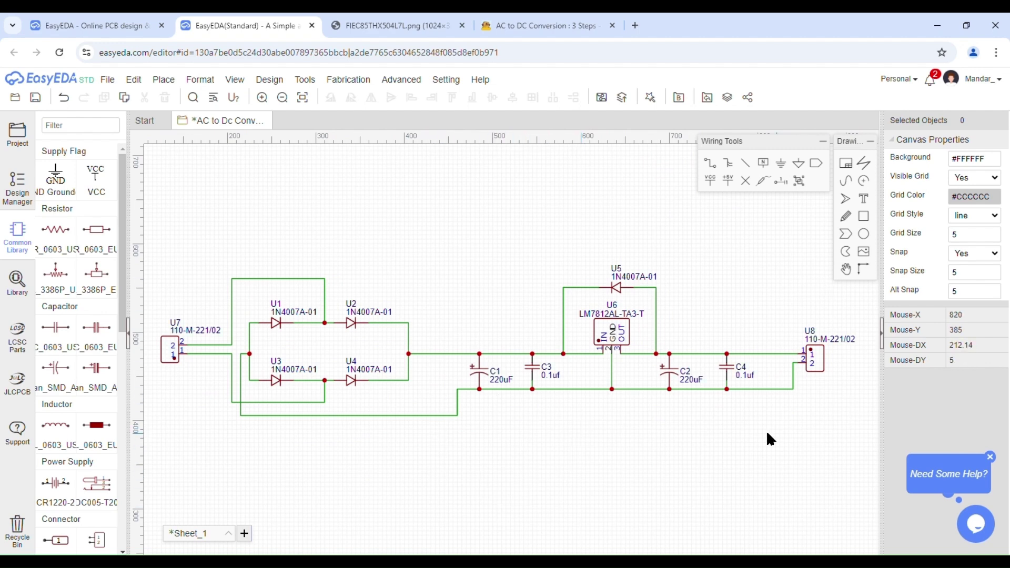
pyautogui.moveTo(756, 432); pyautogui.dragTo(730, 432, button='right')
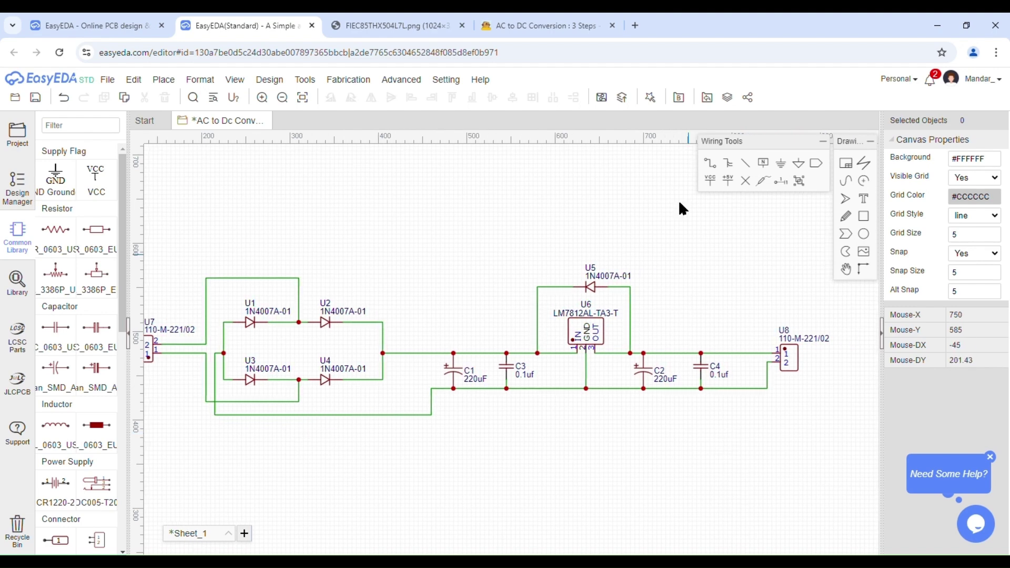
# - Place a text label reading "1 - Vcc" below output connector U8
pyautogui.click(864, 200)
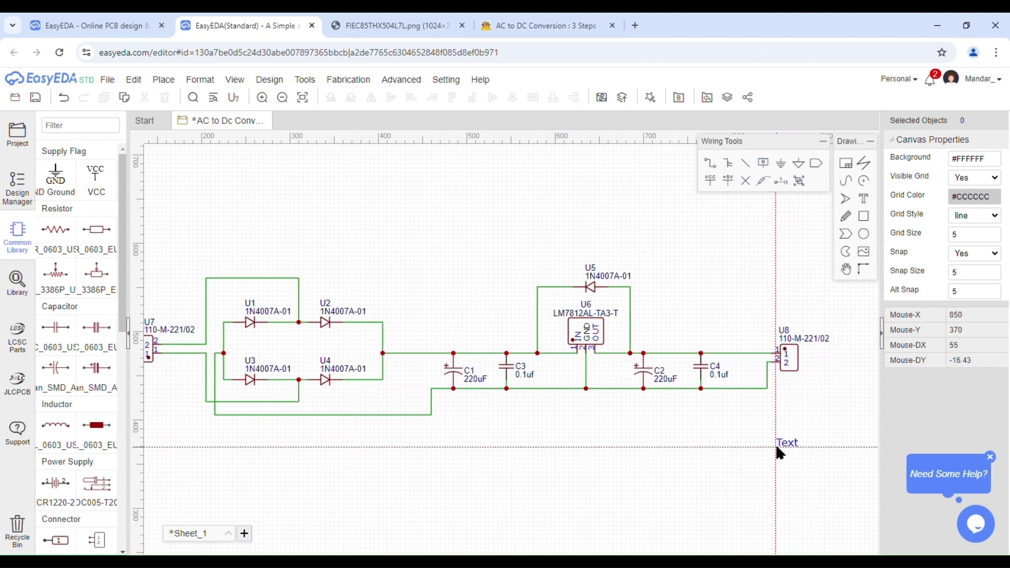
pyautogui.click(775, 445)
pyautogui.press('Escape')
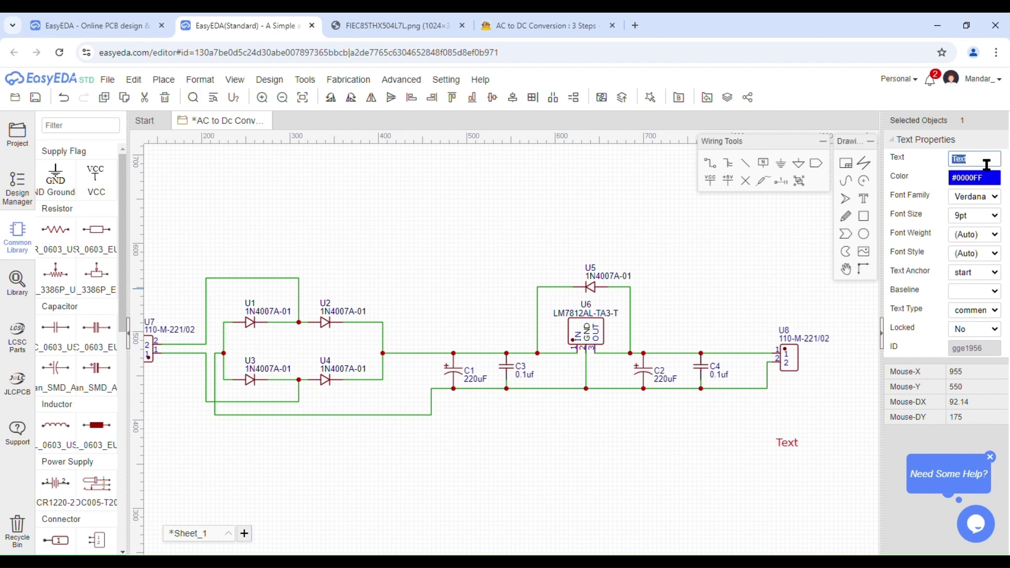
pyautogui.write('1 - Vcc')
pyautogui.press('Return')
pyautogui.write('\\')
pyautogui.click(866, 204)
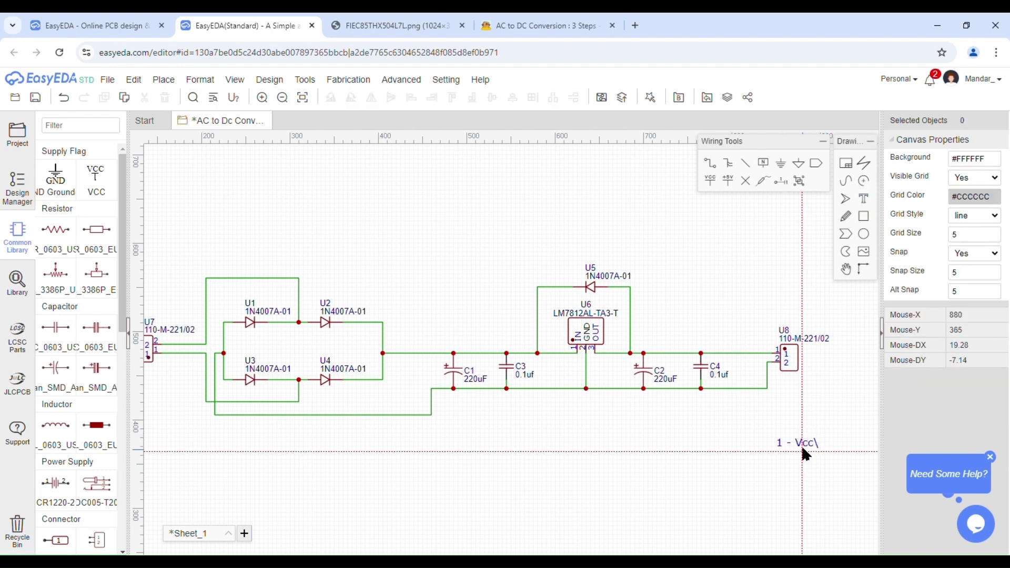
pyautogui.moveTo(803, 443)
pyautogui.mouseDown()
pyautogui.moveTo(829, 387)
pyautogui.moveTo(804, 460)
pyautogui.moveTo(781, 436)
pyautogui.moveTo(807, 185)
pyautogui.moveTo(856, 340)
pyautogui.mouseUp()
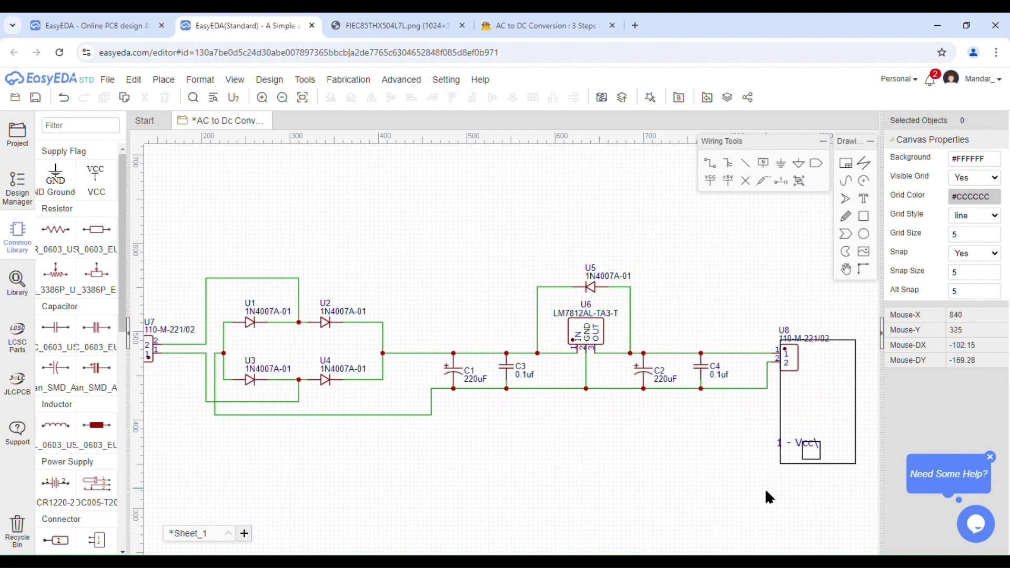
pyautogui.hotkey('ctrl', 'z')
# - Remove the stray backslash from the "1 - Vcc" label and move the label closer beneath U8
pyautogui.click(801, 444)
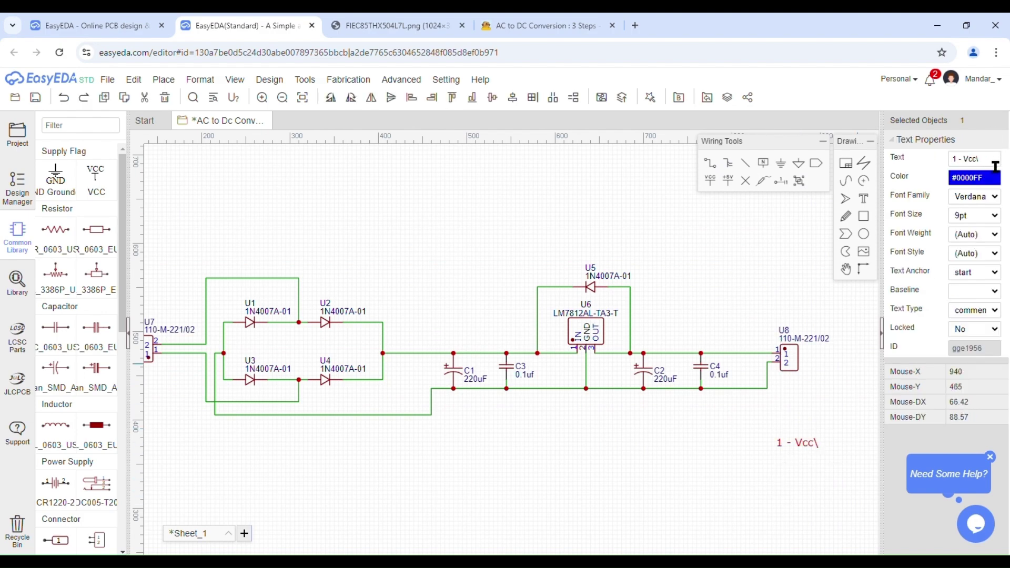
pyautogui.click(999, 160)
pyautogui.click(999, 167)
pyautogui.press('BackSpace')
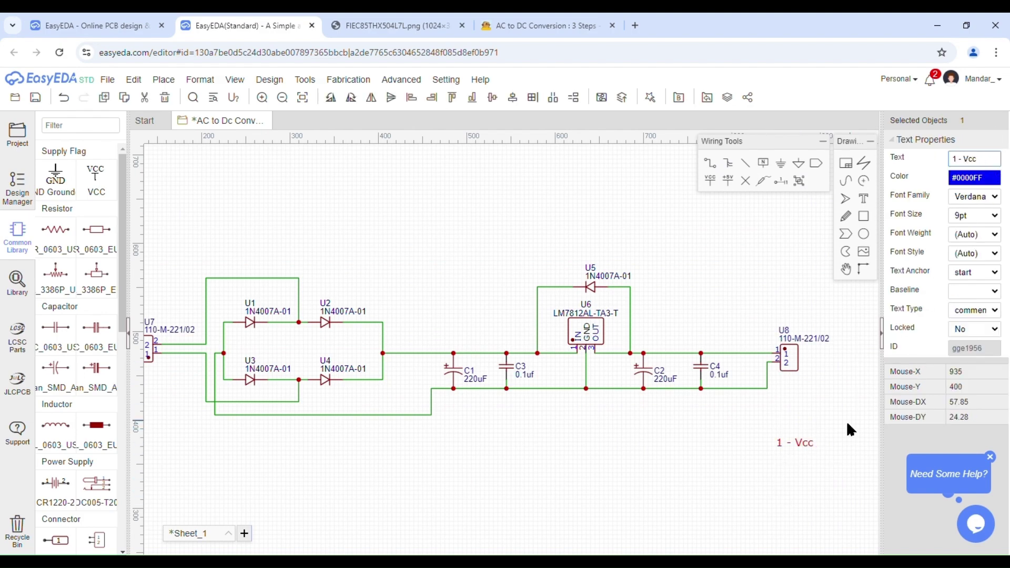
pyautogui.scroll(2, 801, 443)
pyautogui.moveTo(800, 443); pyautogui.dragTo(790, 412)
pyautogui.click(798, 416)
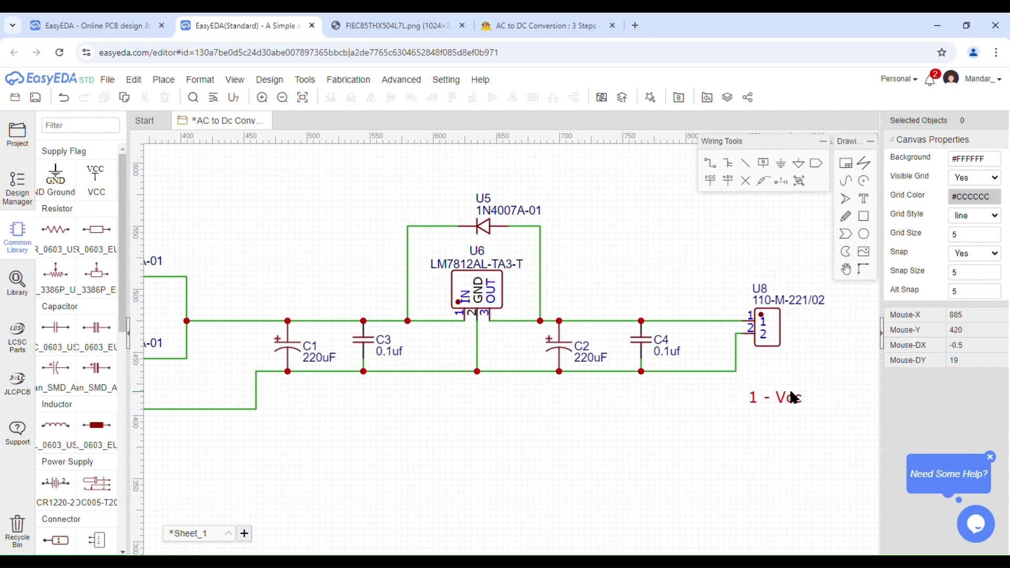
# - Duplicate the "1 - Vcc" label directly below itself and set the copy's text to "2 - Gnd"
pyautogui.click(791, 398)
pyautogui.hotkey('ctrl', 'c')
pyautogui.hotkey('ctrl', 'v')
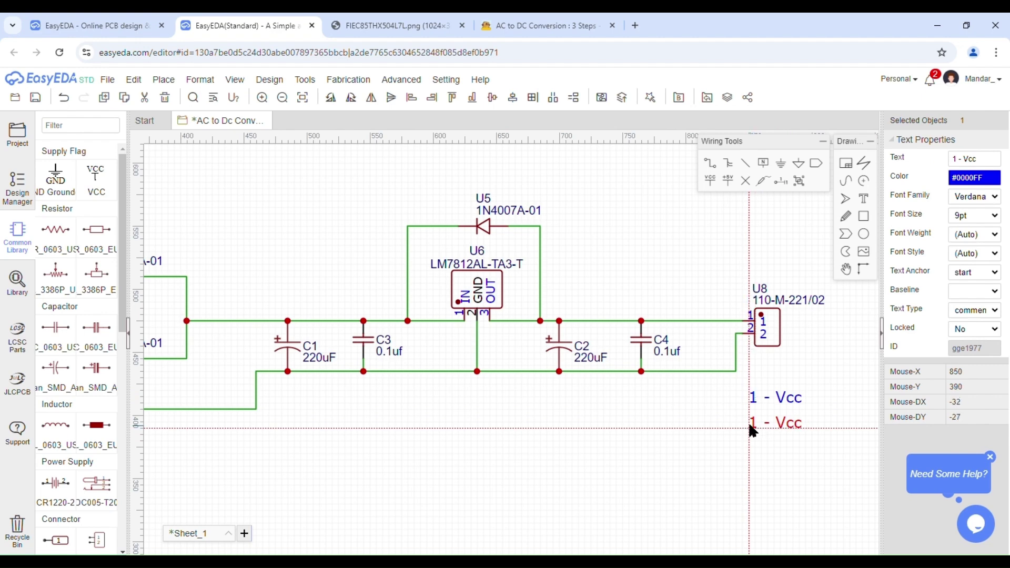
pyautogui.click(766, 421)
pyautogui.tripleClick(974, 163)
pyautogui.write('2')
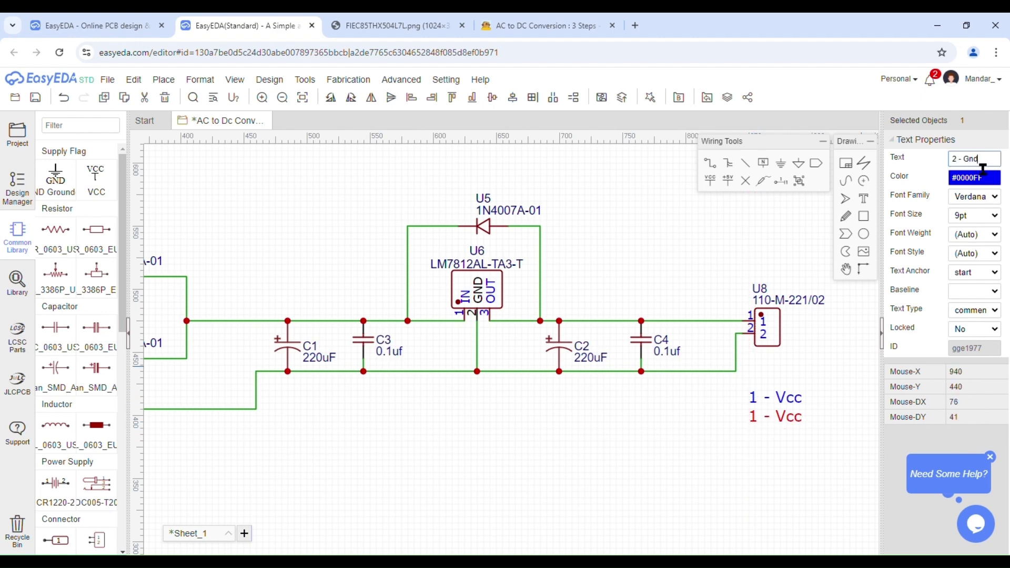
pyautogui.write(' - Gnd')
pyautogui.click(779, 459)
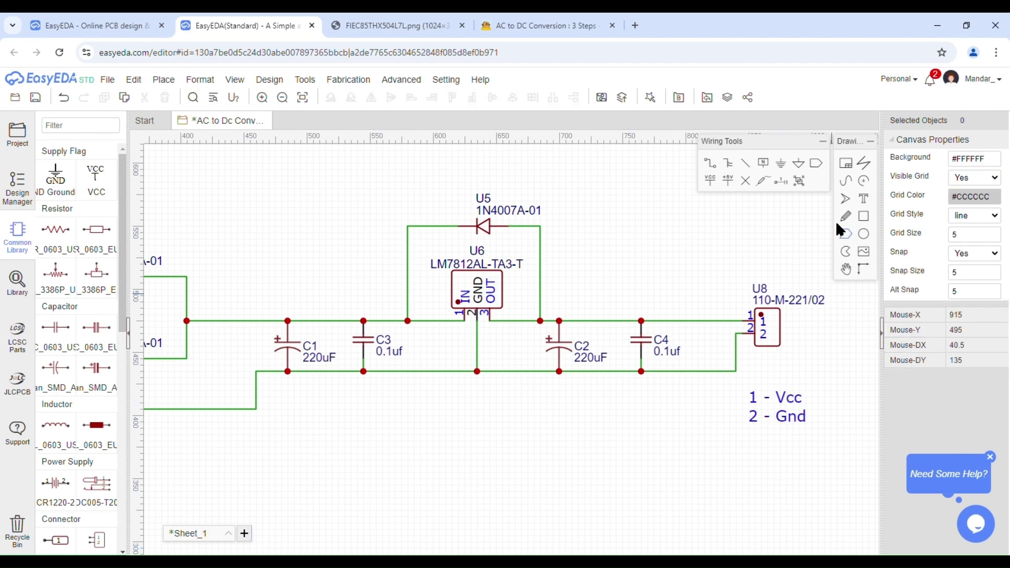
# - Paste another label copy directly under "2 - Gnd" and set its text to "DC out"
pyautogui.hotkey('ctrl', 'v')
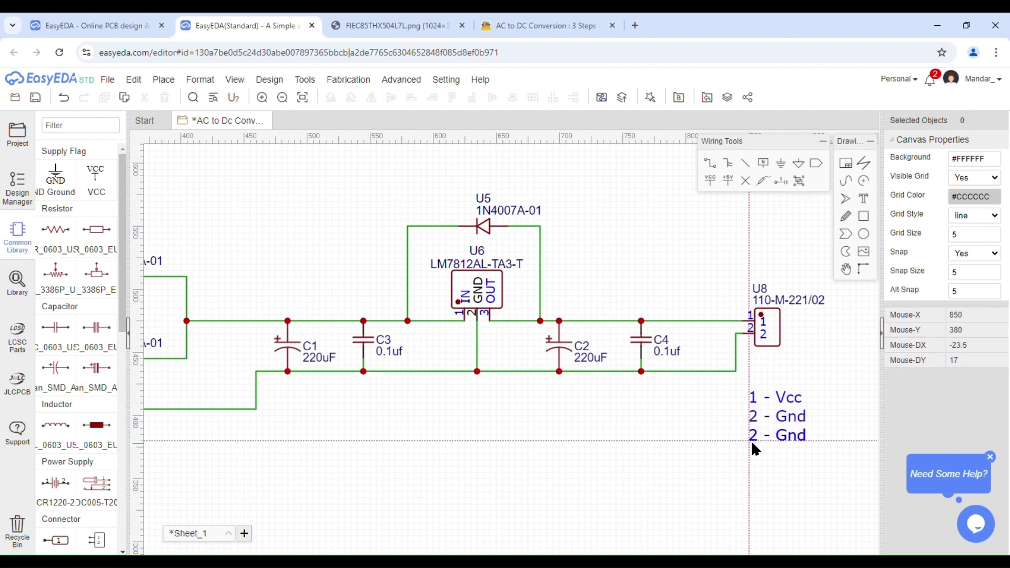
pyautogui.click(751, 440)
pyautogui.tripleClick(1004, 163)
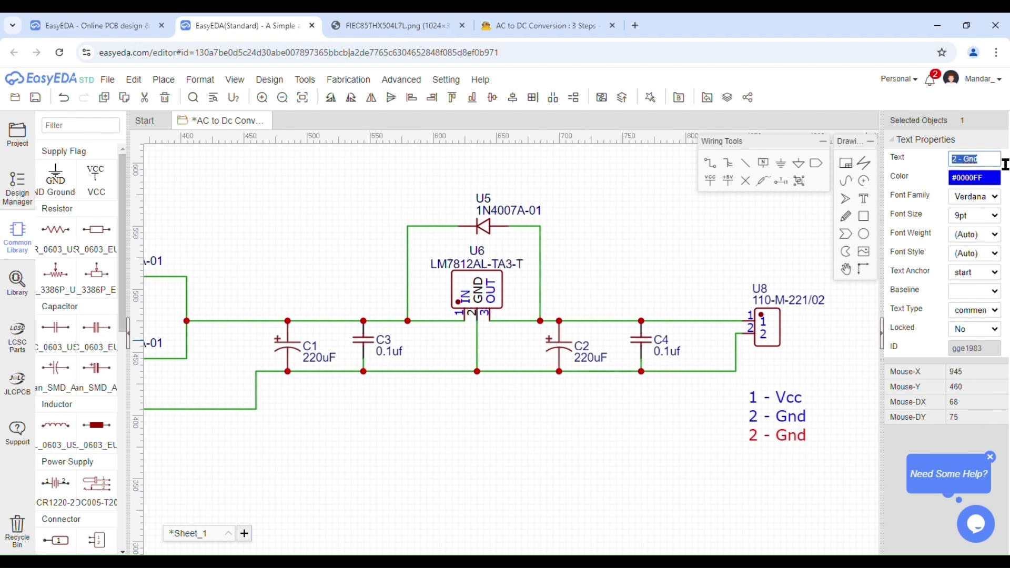
pyautogui.press('BackSpace')
pyautogui.press('Return')
# - Paste a copy of the label just below input connector U7
pyautogui.moveTo(514, 437); pyautogui.dragTo(811, 453, button='right')
pyautogui.moveTo(457, 482); pyautogui.dragTo(736, 522, button='right')
pyautogui.hotkey('ctrl', 'v')
pyautogui.click(402, 422)
pyautogui.press('Escape')
# - Set the text of the label below U7 to "AC Input"
pyautogui.click(437, 416)
pyautogui.tripleClick(977, 163)
pyautogui.press('BackSpace')
pyautogui.write('A')
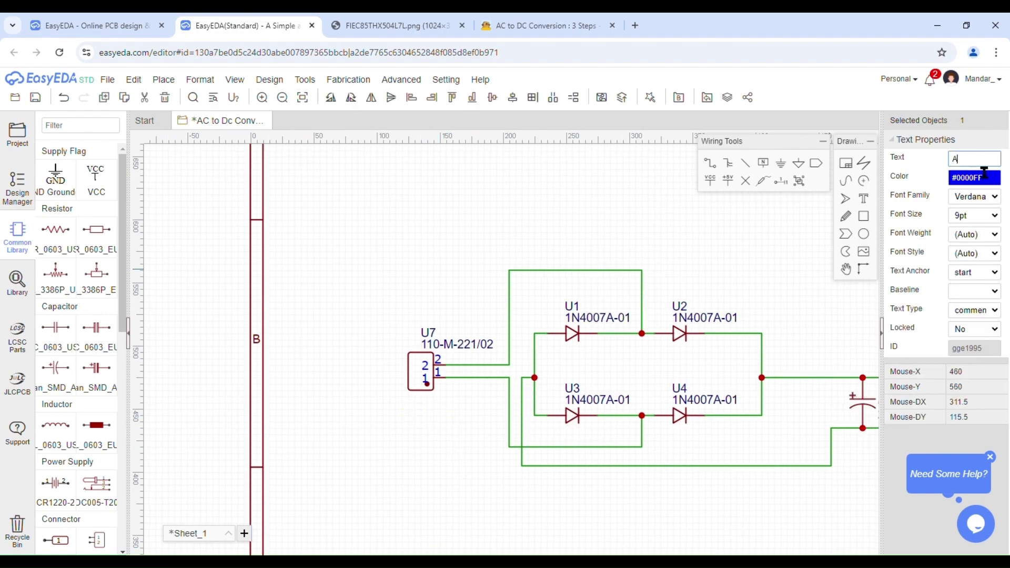
pyautogui.write('C Input')
pyautogui.press('Return')
pyautogui.click(409, 437)
pyautogui.scroll(-3, 409, 438)
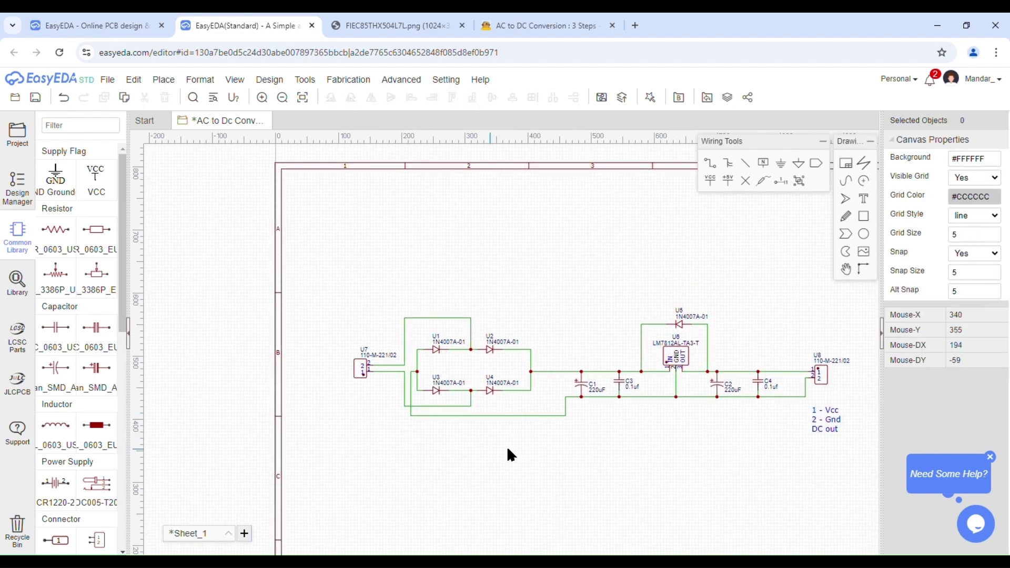
pyautogui.moveTo(519, 451); pyautogui.dragTo(422, 436, button='right')
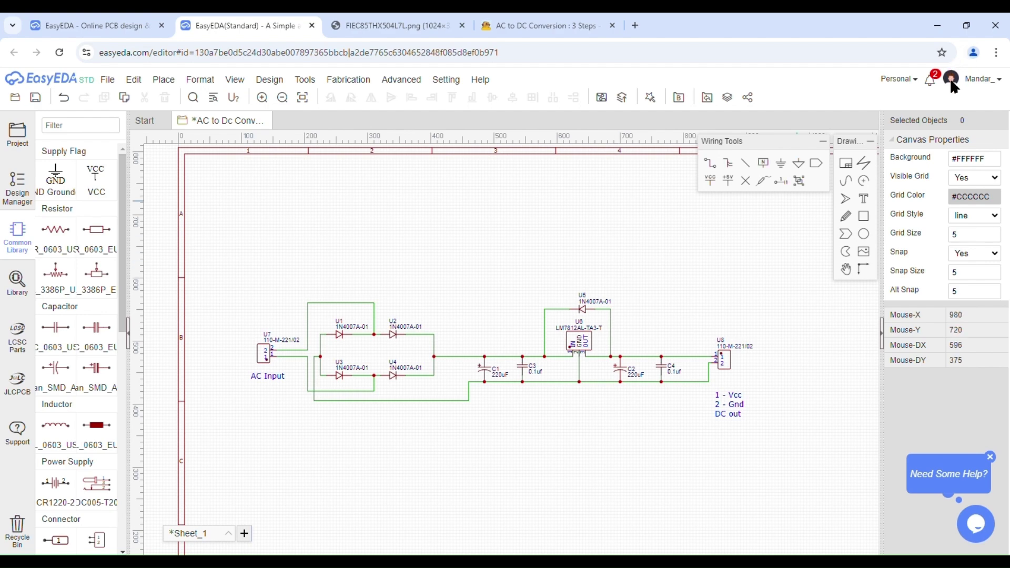
# - Save the AC to Dc Converter schematic and convert it to a PCB
pyautogui.click(274, 80)
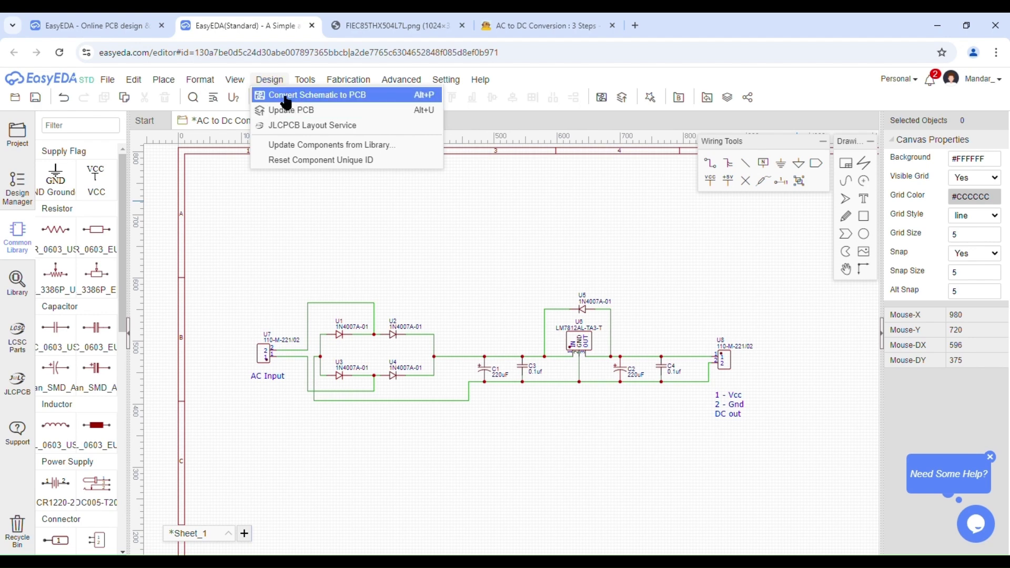
pyautogui.click(329, 96)
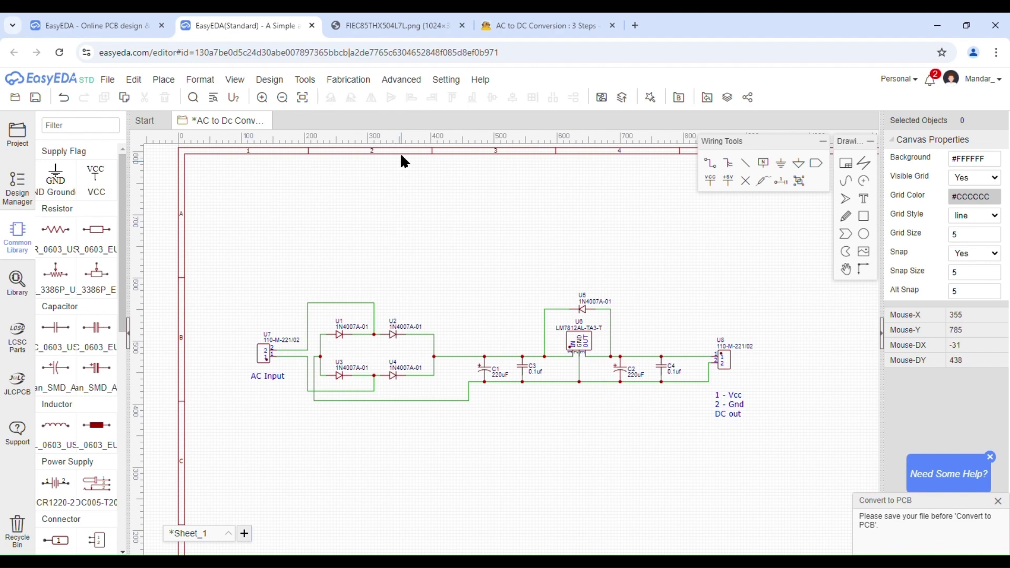
pyautogui.hotkey('ctrl', 's')
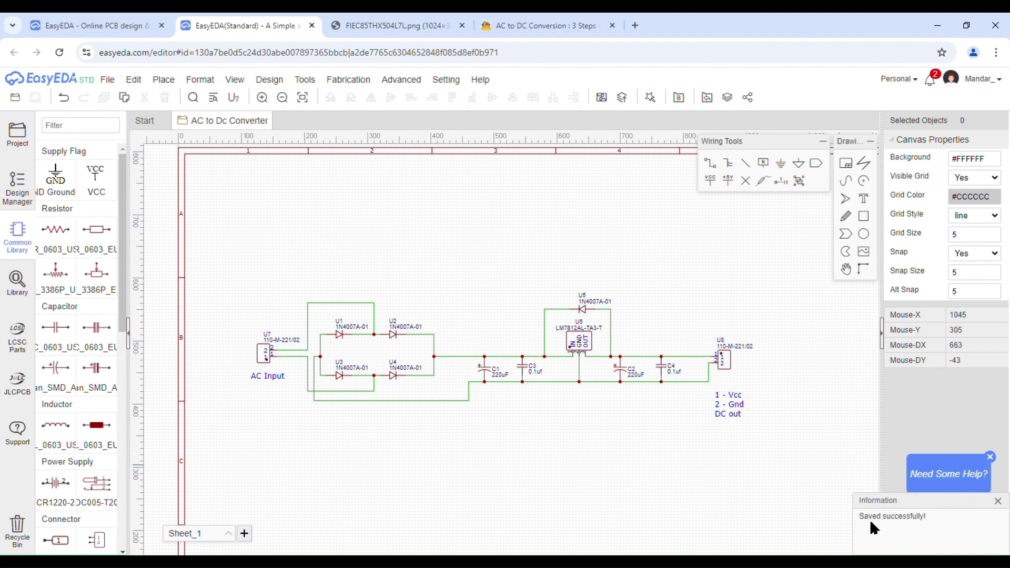
pyautogui.click(107, 79)
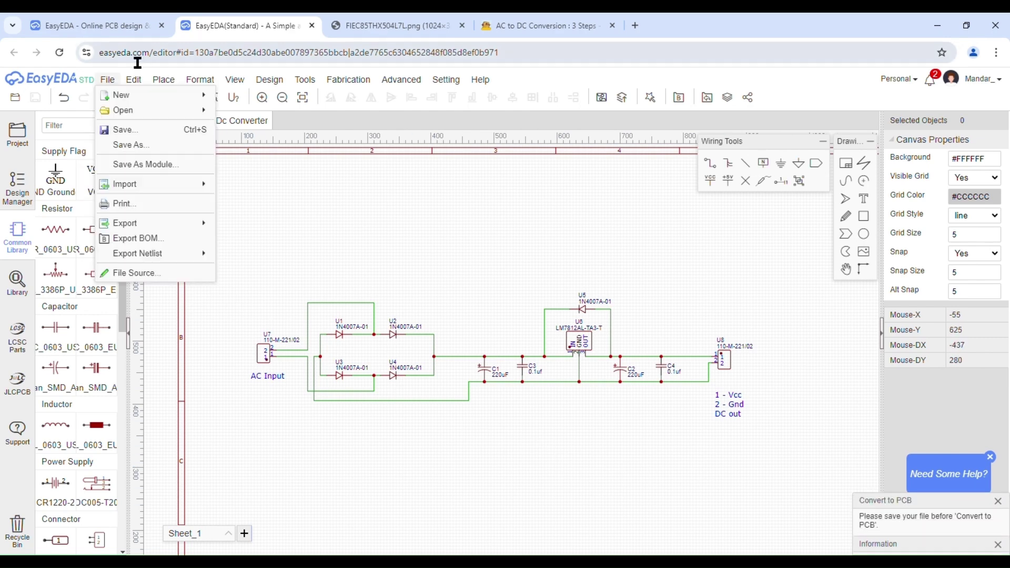
pyautogui.click(235, 79)
pyautogui.moveTo(294, 95)
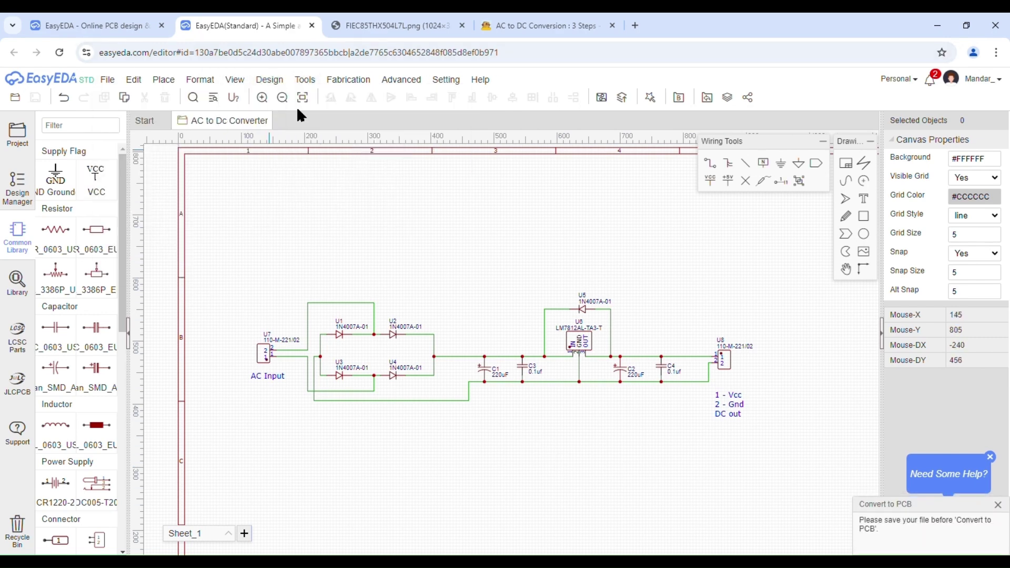
pyautogui.click(305, 80)
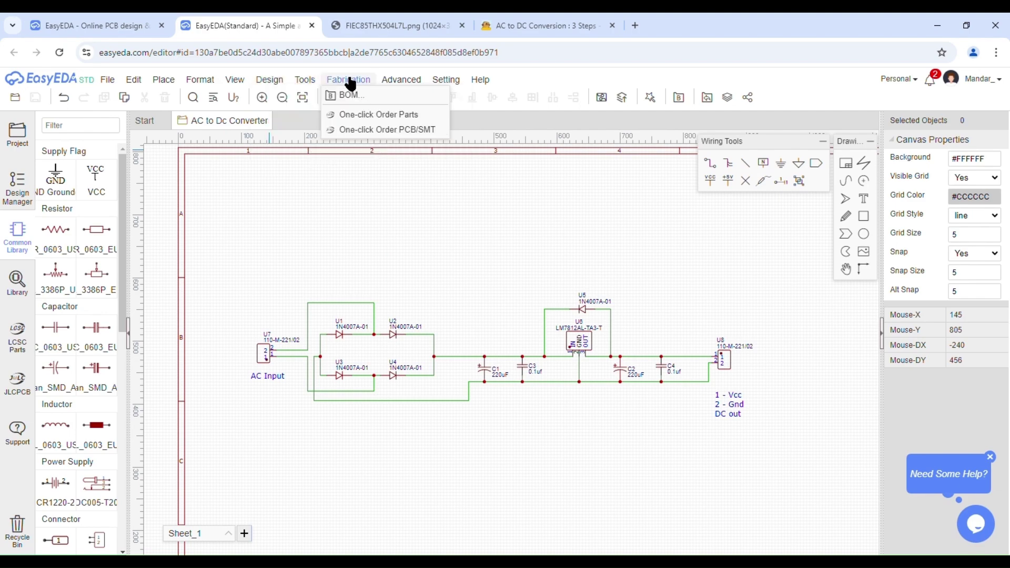
pyautogui.click(287, 96)
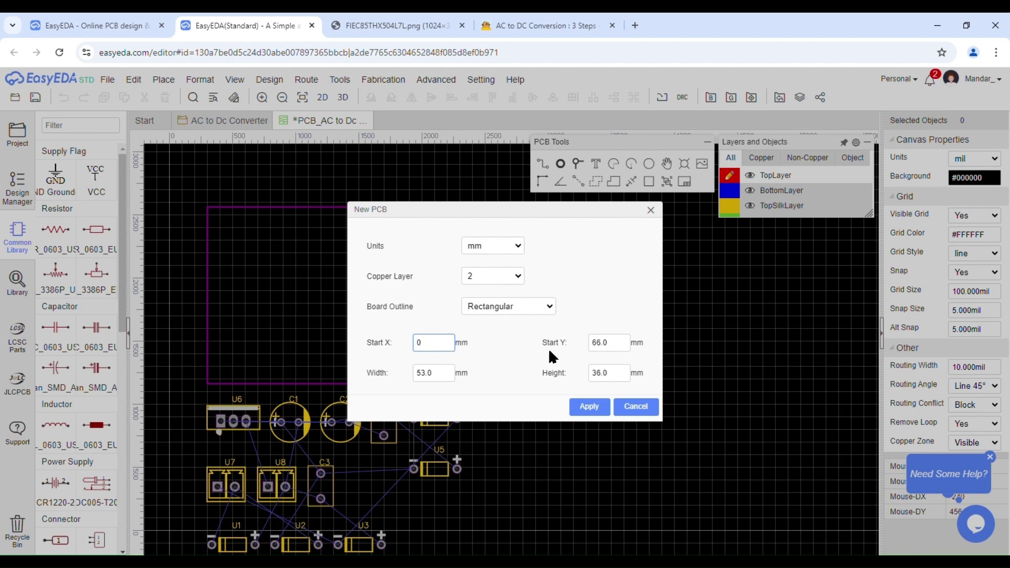
# - Create the new PCB with its rectangular outline's Start Y at 0, width 60 mm and height 40 mm
pyautogui.doubleClick(615, 347)
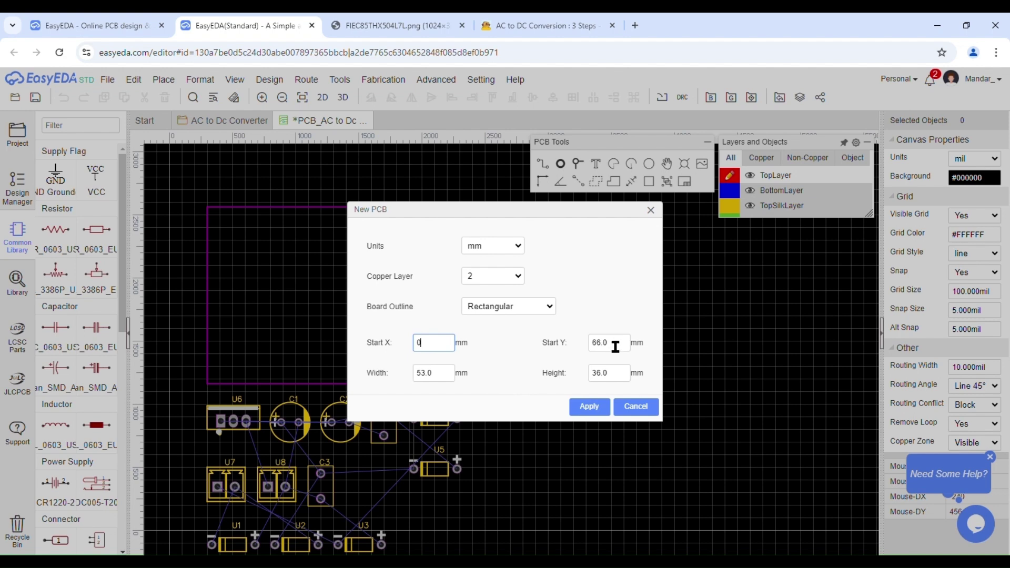
pyautogui.press('Tab')
pyautogui.write('0')
pyautogui.press('Tab')
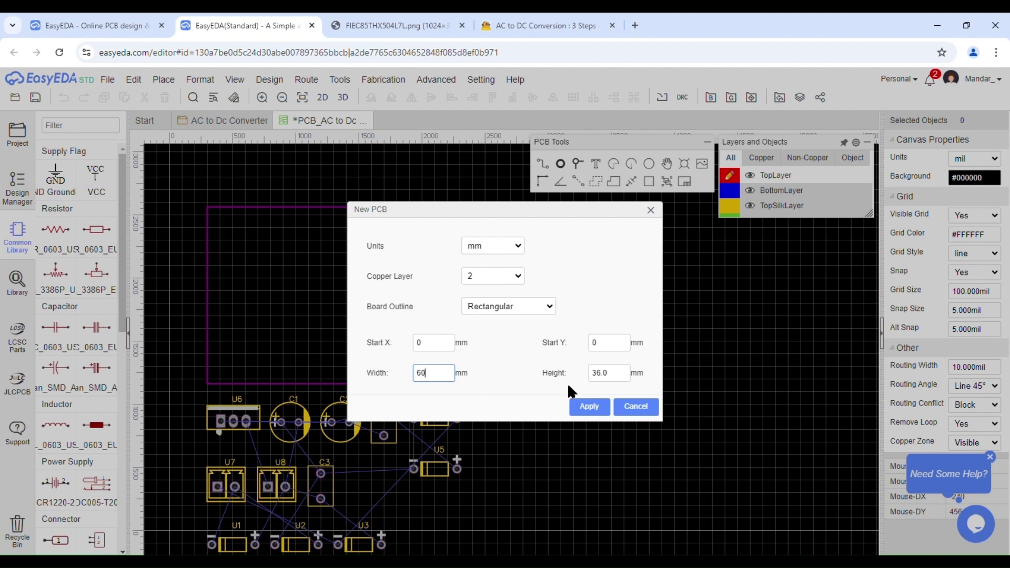
pyautogui.press('Tab')
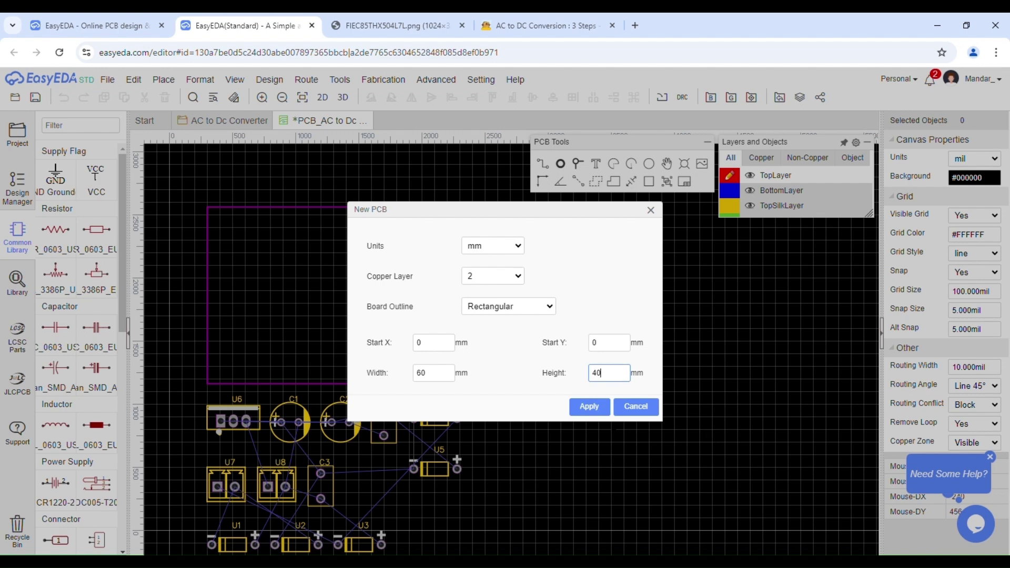
pyautogui.click(598, 412)
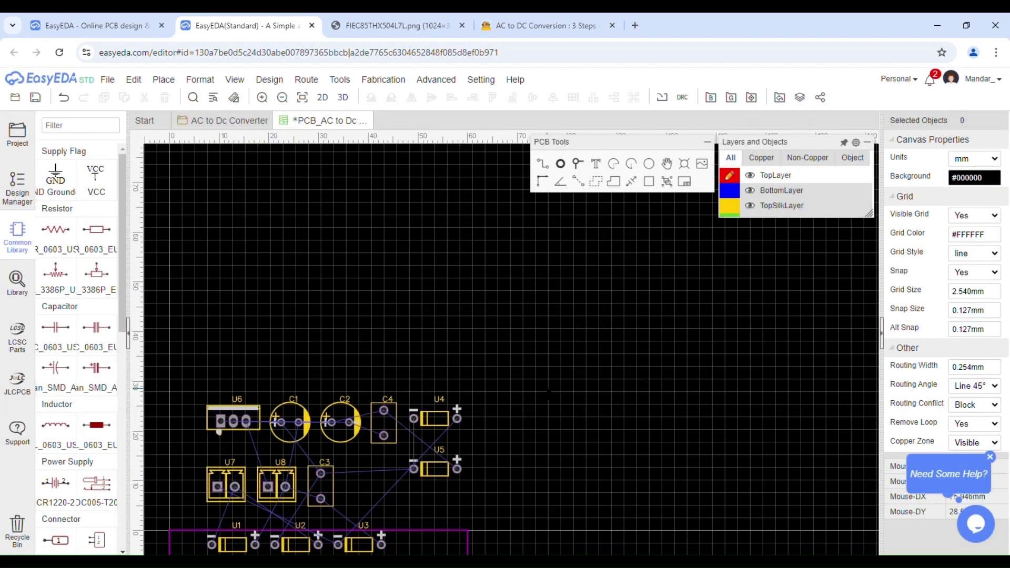
# - Move regulator U6 into the lower-left corner area of the board outline
pyautogui.moveTo(549, 394); pyautogui.dragTo(652, 229, button='right')
pyautogui.scroll(-2, 659, 276)
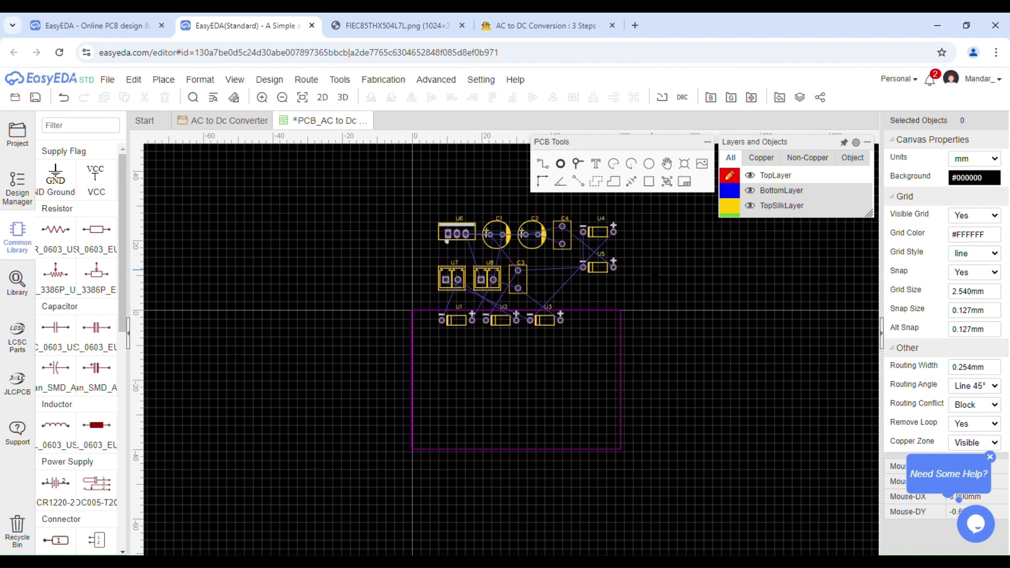
pyautogui.scroll(2, 660, 278)
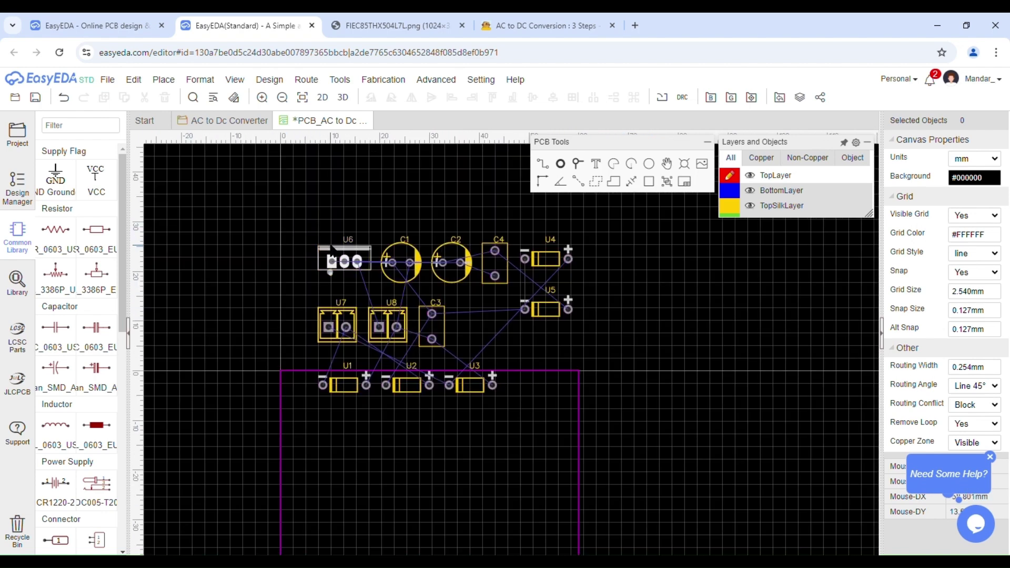
pyautogui.moveTo(332, 257); pyautogui.dragTo(313, 470)
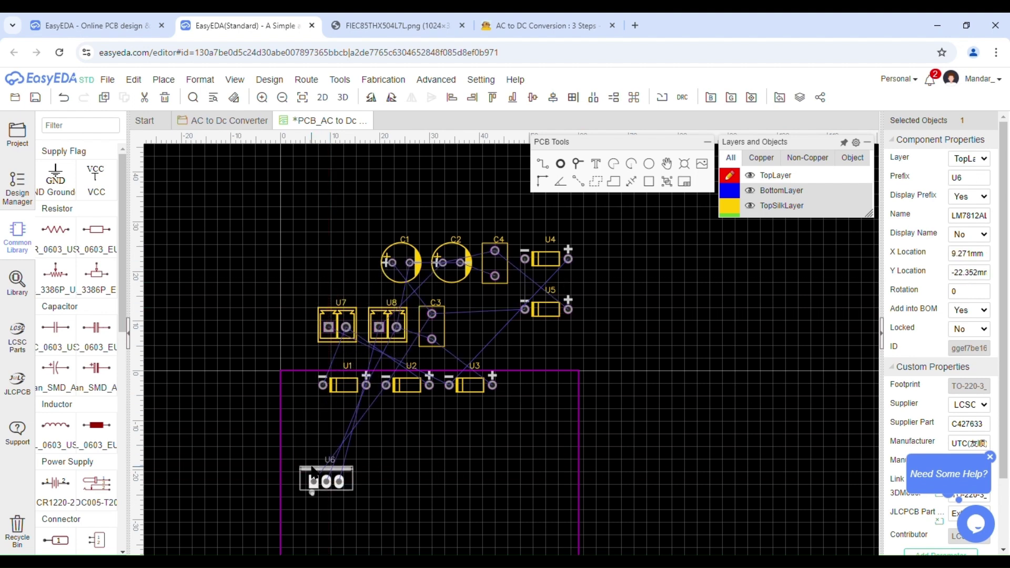
pyautogui.moveTo(370, 487); pyautogui.dragTo(423, 387, button='right')
pyautogui.moveTo(398, 371); pyautogui.dragTo(396, 435)
pyautogui.scroll(2, 396, 435)
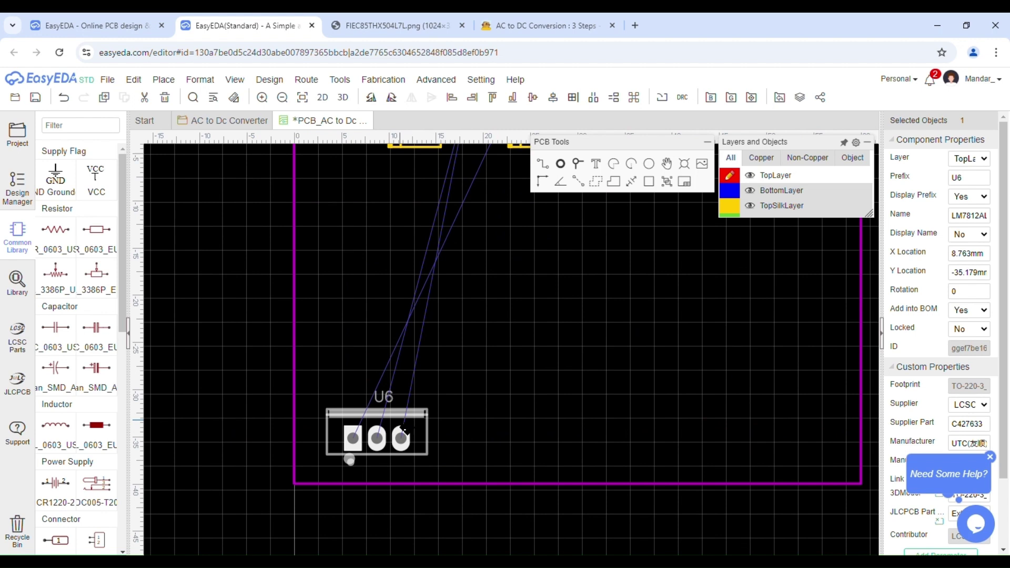
pyautogui.moveTo(349, 460); pyautogui.dragTo(404, 421)
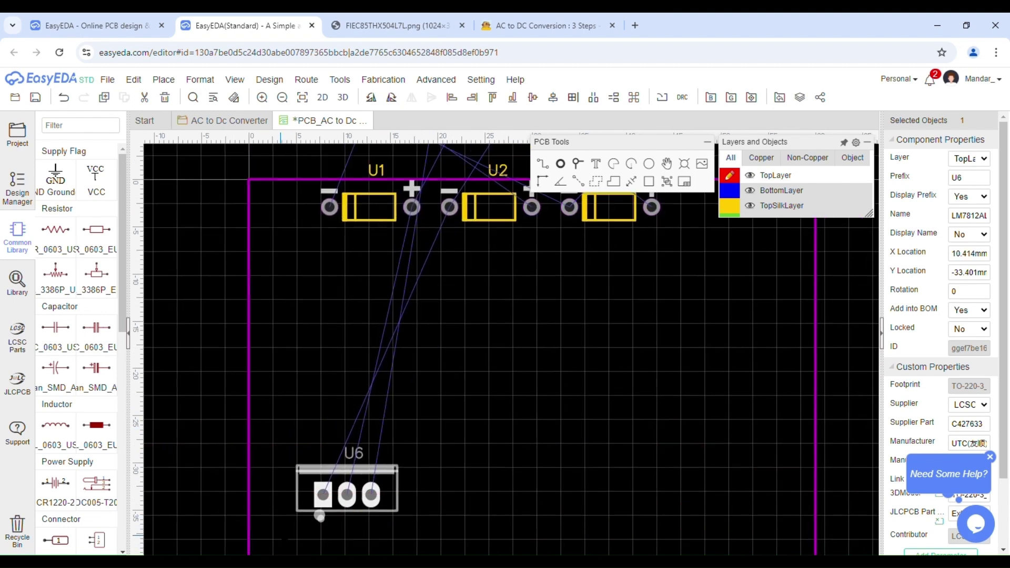
# - Place diodes U2 and U3 in a row to the right of U6 near the board's lower edge
pyautogui.moveTo(455, 339); pyautogui.dragTo(393, 387, button='right')
pyautogui.scroll(-2, 417, 387)
pyautogui.moveTo(488, 363); pyautogui.dragTo(436, 373, button='right')
pyautogui.moveTo(330, 312); pyautogui.dragTo(341, 513)
pyautogui.moveTo(475, 445); pyautogui.dragTo(502, 382, button='right')
pyautogui.moveTo(441, 248); pyautogui.dragTo(461, 451)
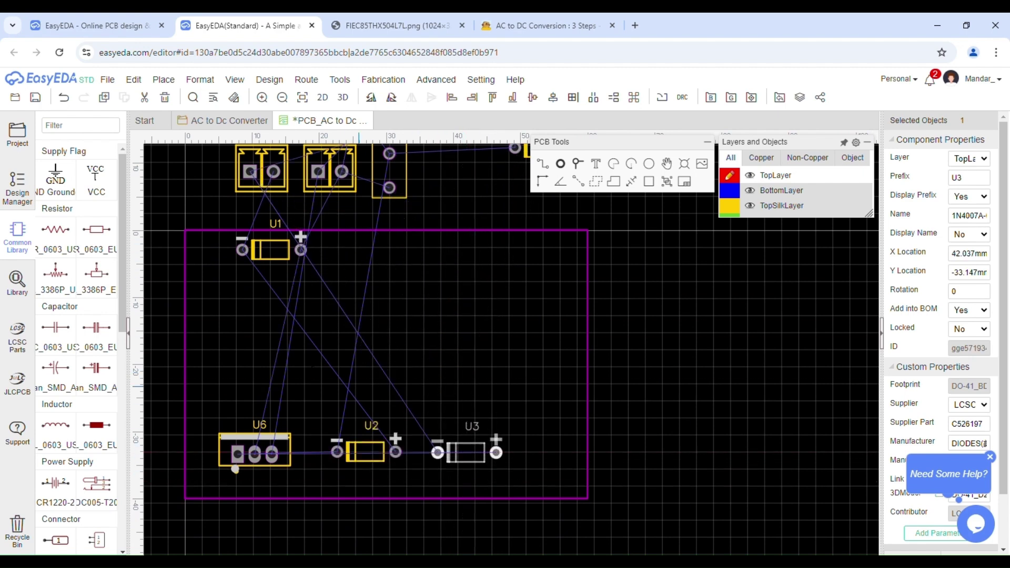
# - Move diode U1 above U3 and bring diode U5 inside the board near its upper edge
pyautogui.moveTo(271, 249); pyautogui.dragTo(464, 392)
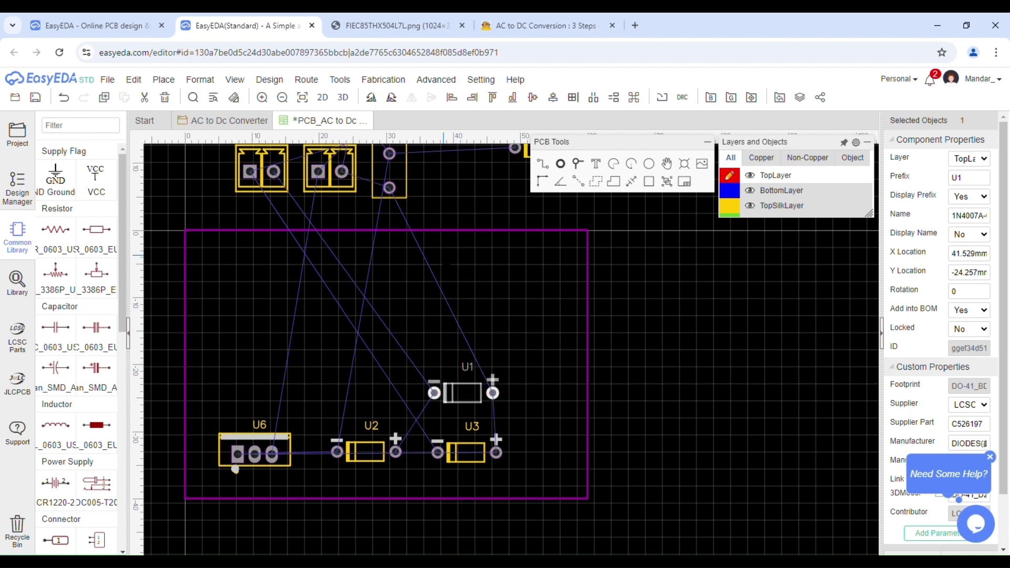
pyautogui.moveTo(451, 264); pyautogui.dragTo(441, 368, button='right')
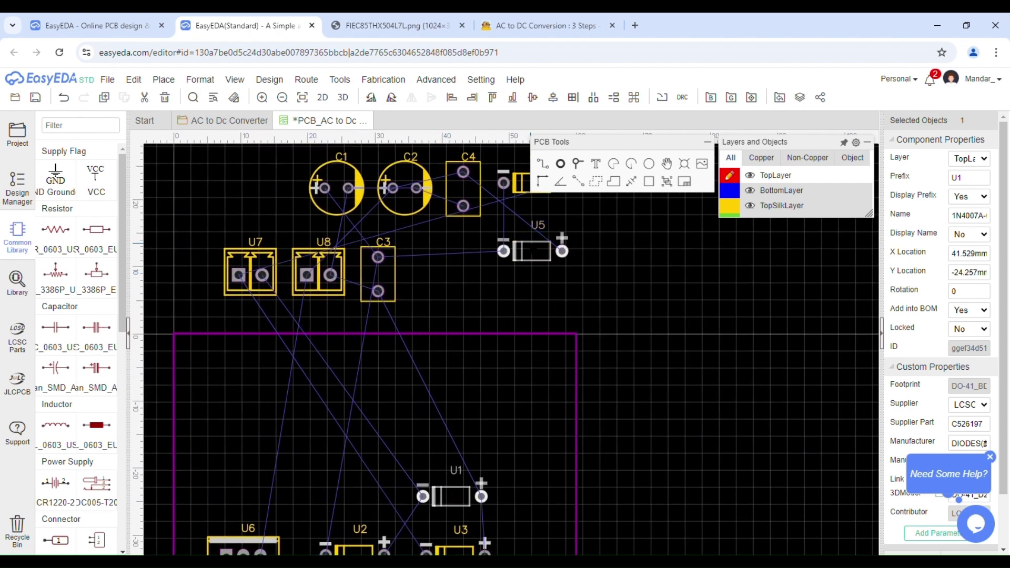
pyautogui.moveTo(532, 251); pyautogui.dragTo(465, 383)
pyautogui.moveTo(515, 313); pyautogui.dragTo(428, 245, button='right')
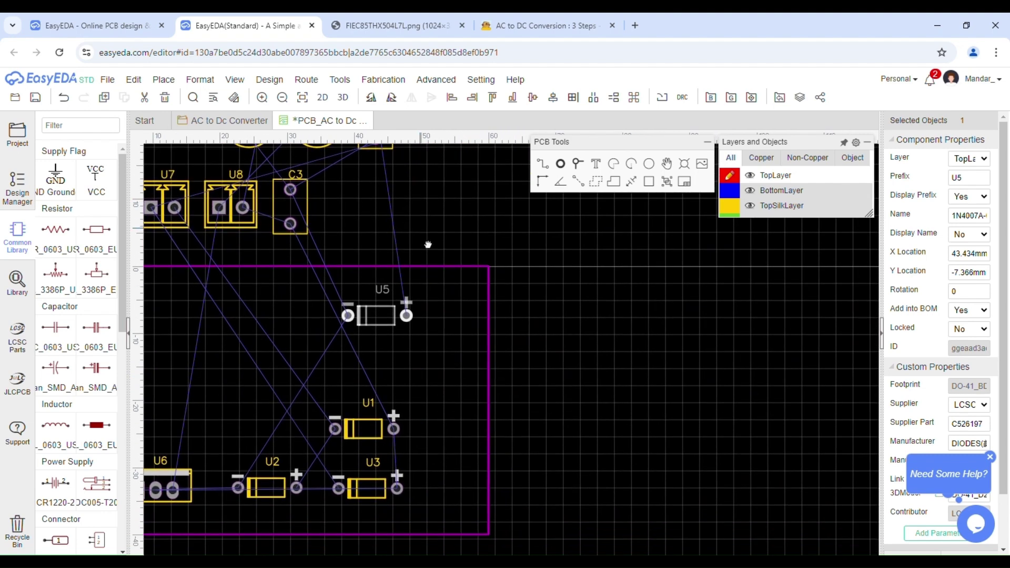
# - Bring diode U4 onto the board directly above U2, shifting U5 down and U1 closer to U3
pyautogui.scroll(-3, 428, 245)
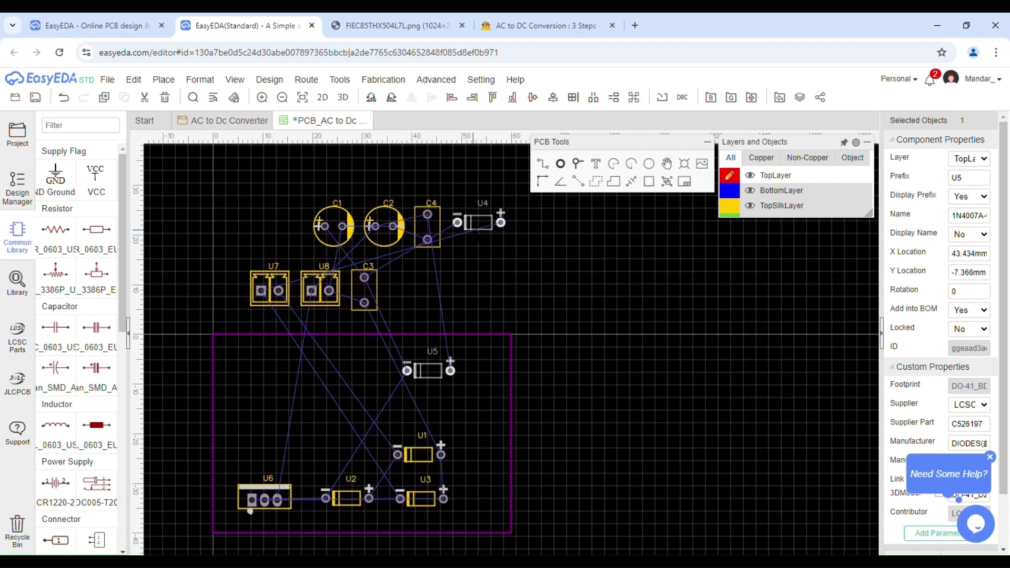
pyautogui.moveTo(479, 222); pyautogui.dragTo(359, 403)
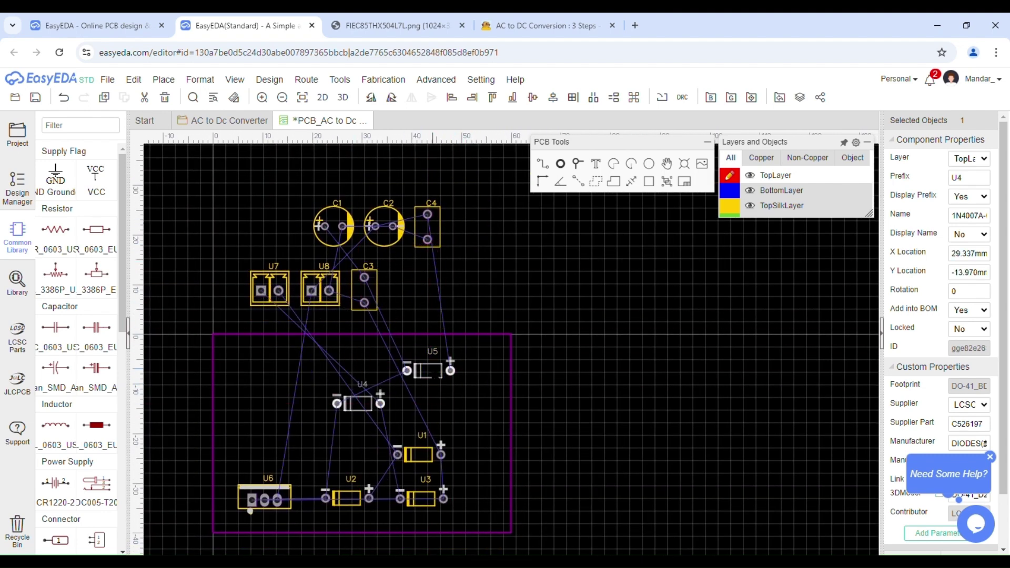
pyautogui.moveTo(429, 370); pyautogui.dragTo(451, 415)
pyautogui.moveTo(419, 454); pyautogui.dragTo(427, 464)
pyautogui.moveTo(359, 404); pyautogui.dragTo(351, 464)
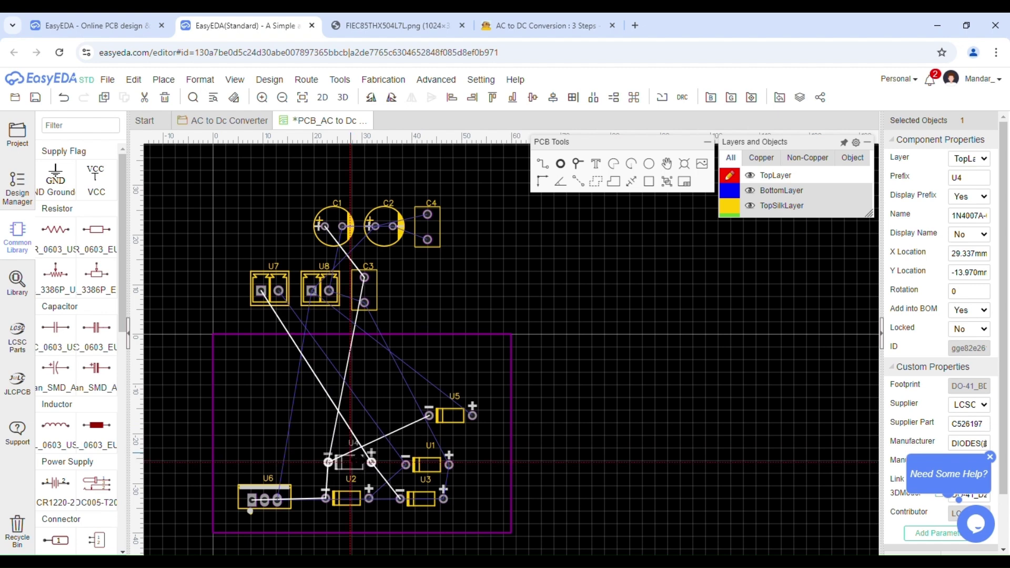
# - Place C4 near the board's right edge and connectors U7 and U8 in its upper-left area, shifting U5 left above the diodes
pyautogui.moveTo(428, 227); pyautogui.dragTo(485, 379)
pyautogui.moveTo(457, 417); pyautogui.dragTo(419, 420)
pyautogui.moveTo(282, 294); pyautogui.dragTo(317, 396)
pyautogui.moveTo(324, 290); pyautogui.dragTo(262, 373)
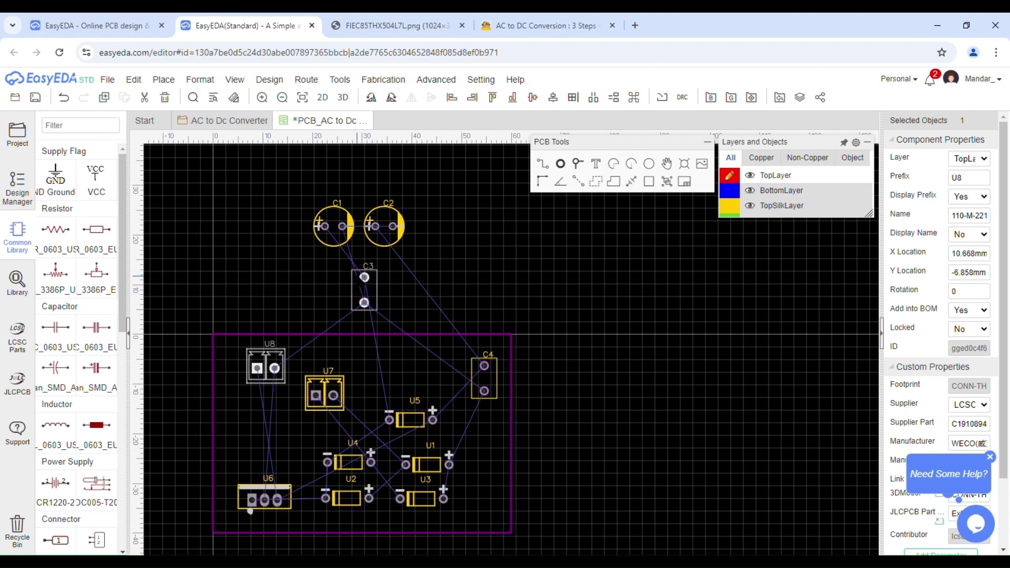
# - Move connector U8 closer to U6, rotate it 180°, and nudge U6 slightly
pyautogui.scroll(5, 257, 443)
pyautogui.scroll(-3, 328, 420)
pyautogui.scroll(2, 298, 513)
pyautogui.scroll(-1, 305, 511)
pyautogui.scroll(1, 324, 347)
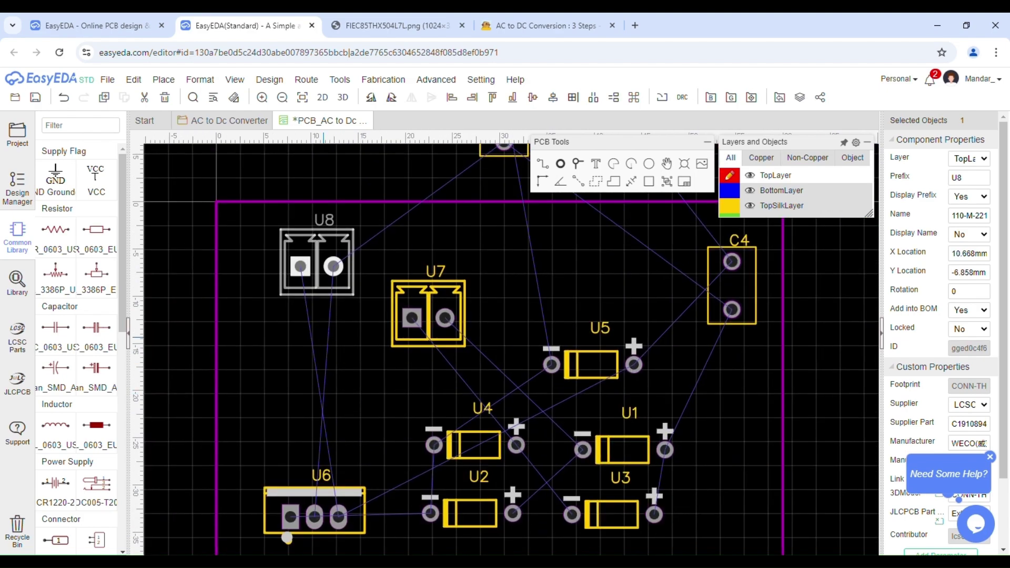
pyautogui.moveTo(317, 243); pyautogui.dragTo(298, 343)
pyautogui.press('space')
pyautogui.press('space')
pyautogui.moveTo(324, 496); pyautogui.dragTo(322, 500)
pyautogui.moveTo(365, 447); pyautogui.dragTo(365, 387, button='right')
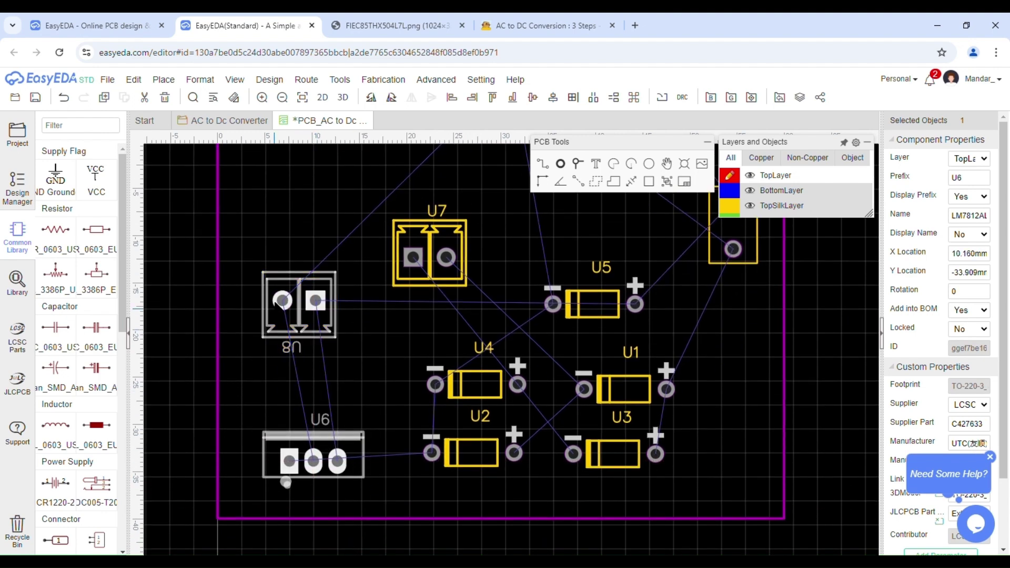
# - Undo the last U6 and U8 adjustments, then set U8's rotation to 180° and place it just above U6
pyautogui.hotkey('ctrl', 'z')
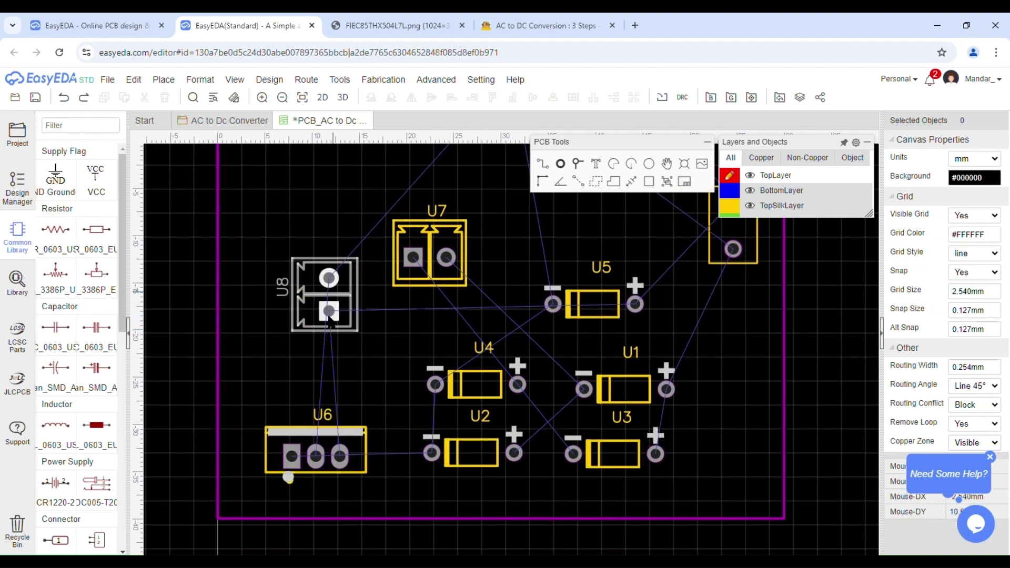
pyautogui.click(347, 295)
pyautogui.press('space')
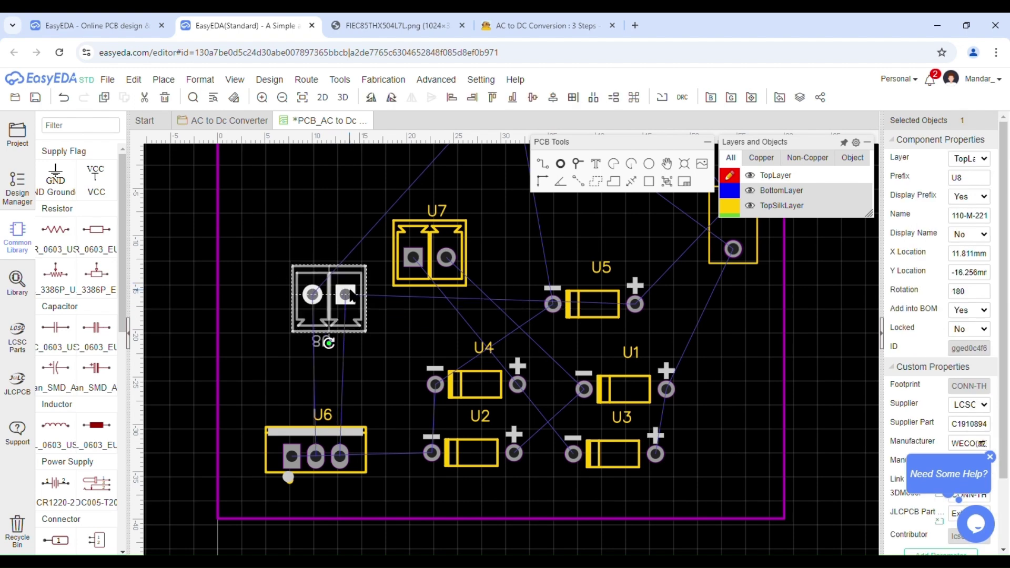
pyautogui.moveTo(333, 315); pyautogui.dragTo(299, 359)
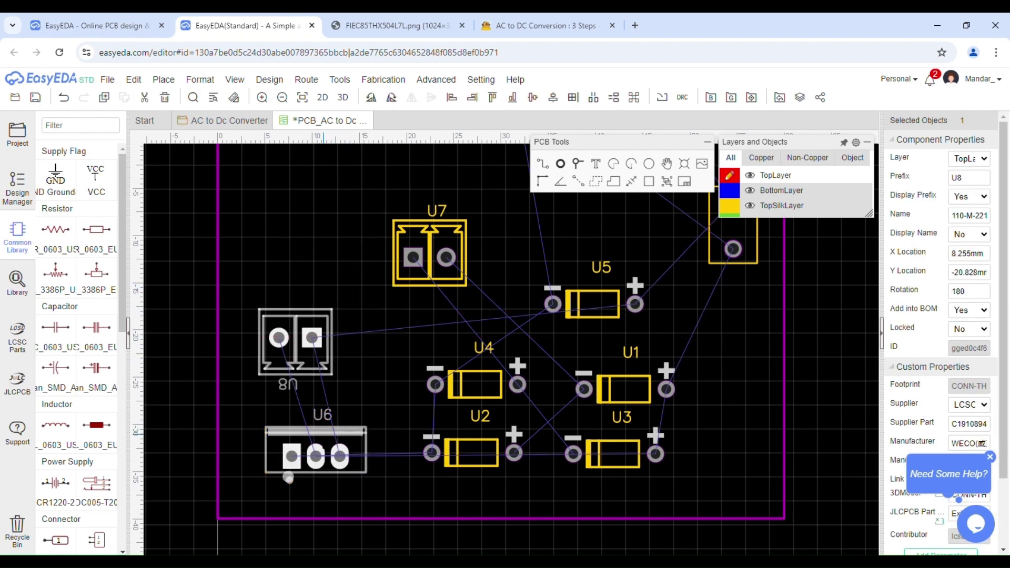
# - Swap U6 and U8 so U8 sits below, turning U8 another 90° and rotating U6 to 180°
pyautogui.moveTo(314, 450); pyautogui.dragTo(378, 342)
pyautogui.moveTo(302, 353); pyautogui.dragTo(309, 441)
pyautogui.press('space')
pyautogui.moveTo(393, 333); pyautogui.dragTo(307, 281)
pyautogui.press('space')
pyautogui.press('space')
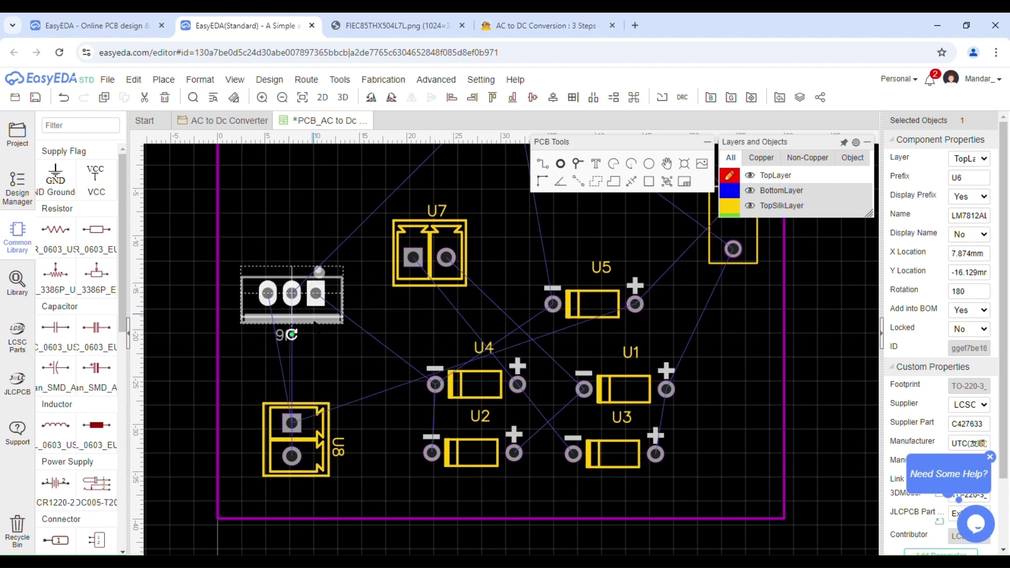
# - Move connector U7 to the board's lower-right area and shift diodes U4 and U2 left toward U6 and U8
pyautogui.click(321, 340)
pyautogui.scroll(2, 328, 341)
pyautogui.scroll(-2, 326, 344)
pyautogui.moveTo(315, 364); pyautogui.dragTo(245, 394, button='right')
pyautogui.scroll(-2, 245, 394)
pyautogui.moveTo(327, 318); pyautogui.dragTo(533, 430)
pyautogui.moveTo(360, 409); pyautogui.dragTo(325, 352)
pyautogui.moveTo(356, 457); pyautogui.dragTo(329, 442)
# - Arrange the bridge diodes in a two-by-two grid, with U4 and U3 above U2 and U1
pyautogui.scroll(2, 329, 442)
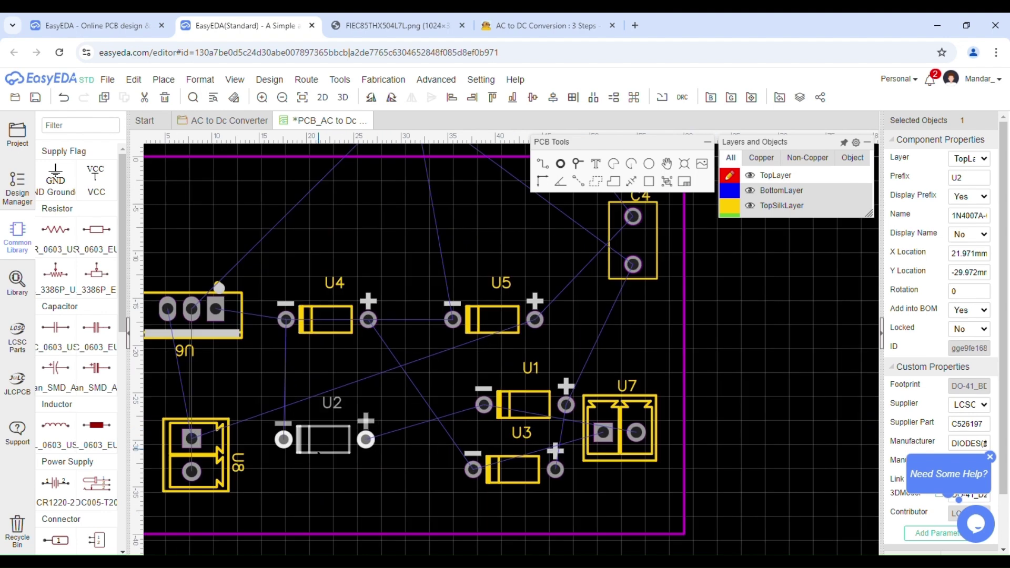
pyautogui.moveTo(330, 328); pyautogui.dragTo(333, 390)
pyautogui.moveTo(534, 477); pyautogui.dragTo(435, 450)
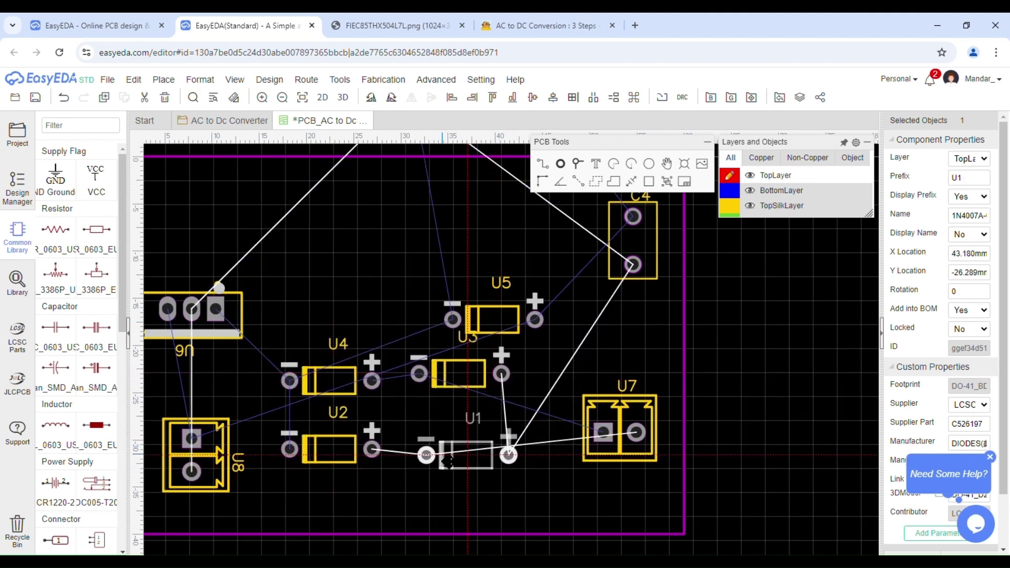
pyautogui.scroll(2, 436, 450)
pyautogui.moveTo(469, 342); pyautogui.dragTo(472, 352)
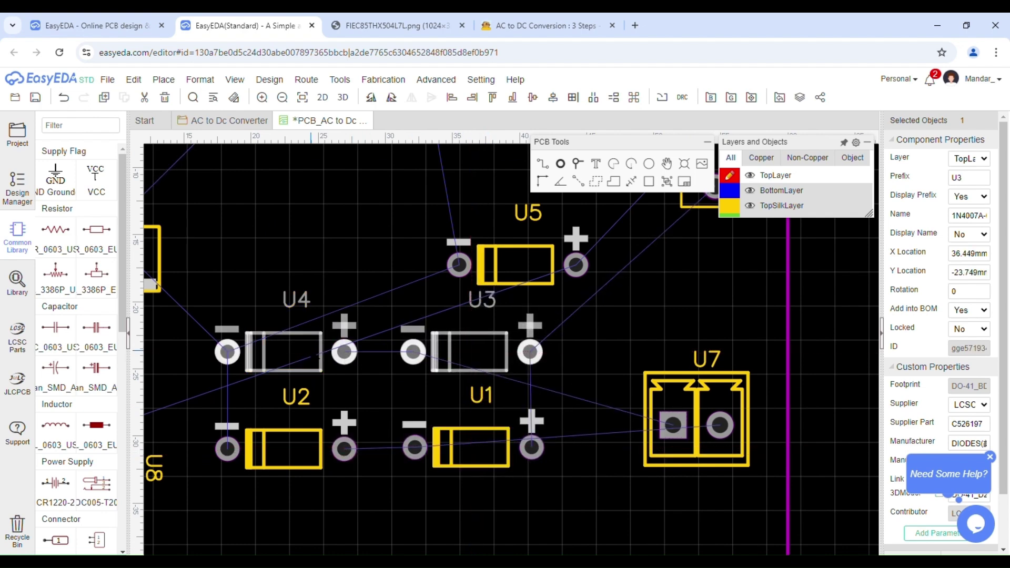
# - Rotate connector U7 by three quarter turns so its pads stack vertically, and move it closer to the diode grid
pyautogui.click(687, 399)
pyautogui.press('space')
pyautogui.press('space')
pyautogui.press('space')
pyautogui.moveTo(694, 407); pyautogui.dragTo(667, 387)
# - Move diode U5 to the board's upper-left area just above U6, keeping its rotation at 0
pyautogui.scroll(-2, 557, 490)
pyautogui.moveTo(557, 491); pyautogui.dragTo(605, 491, button='right')
pyautogui.moveTo(575, 330); pyautogui.dragTo(302, 243)
pyautogui.press('space')
pyautogui.press('space')
pyautogui.press('space')
pyautogui.press('space')
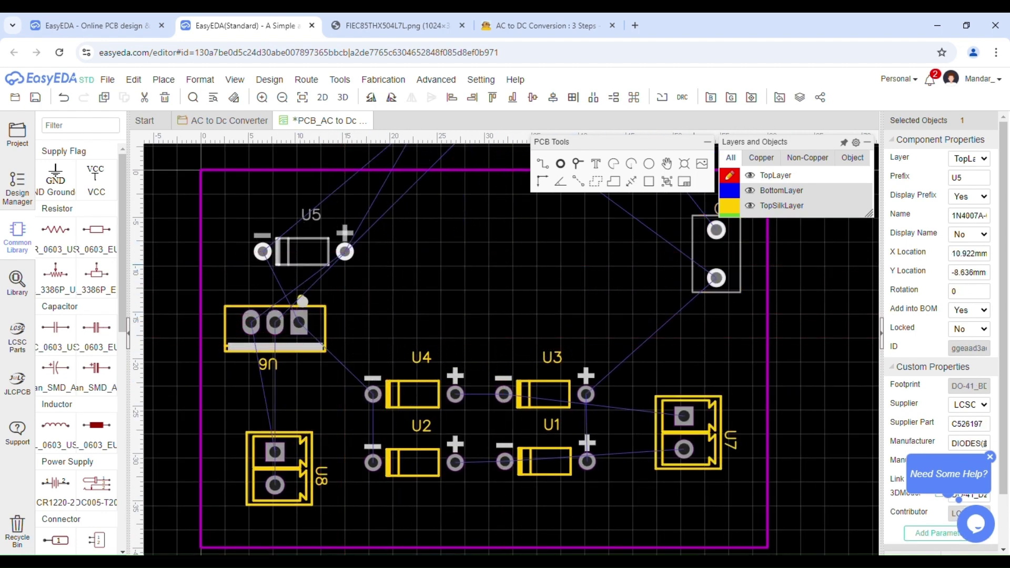
pyautogui.click(547, 423)
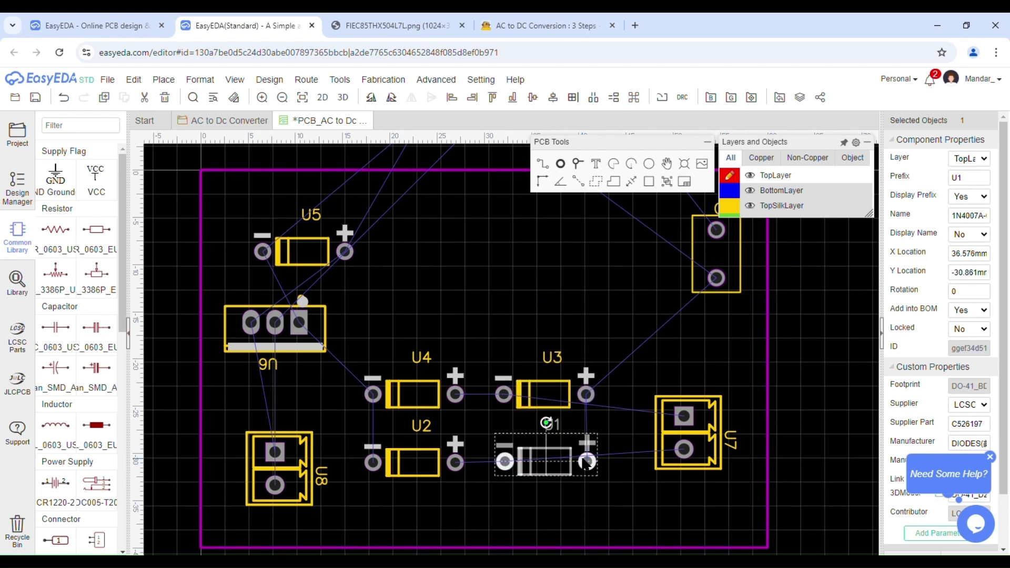
pyautogui.click(611, 490)
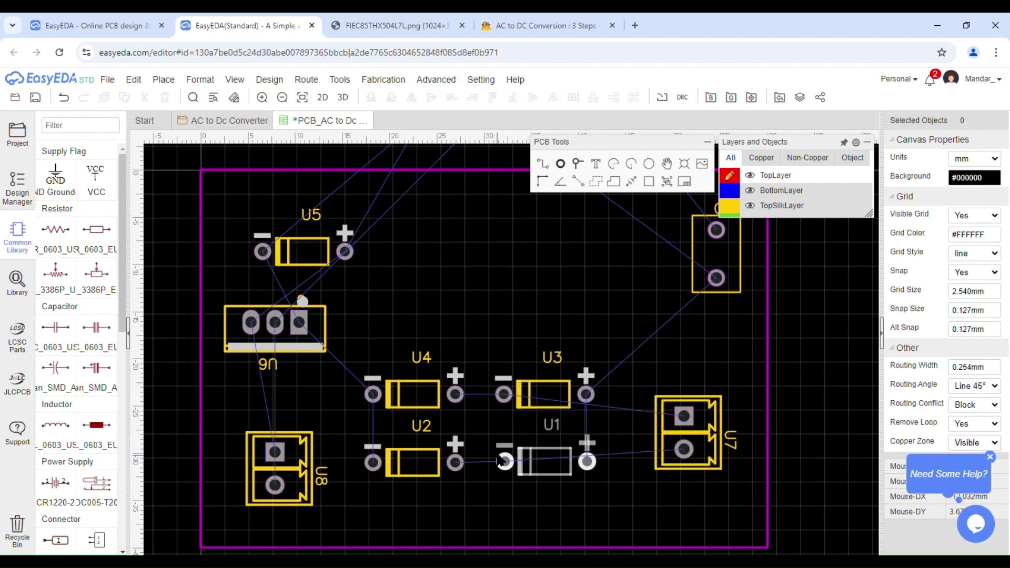
# - Rotate regulator U6 to 90° so its pads stack vertically, and place it between diode U5 and connector U8
pyautogui.click(260, 324)
pyautogui.press('space')
pyautogui.press('space')
pyautogui.click(342, 324)
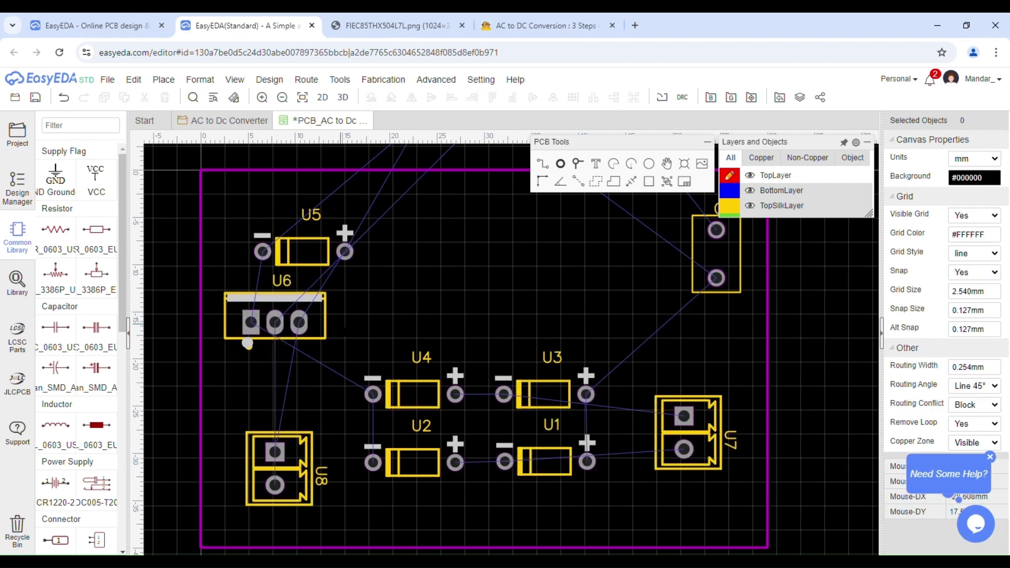
pyautogui.click(310, 313)
pyautogui.press('space')
pyautogui.press('space')
pyautogui.press('space')
pyautogui.press('space')
pyautogui.press('space')
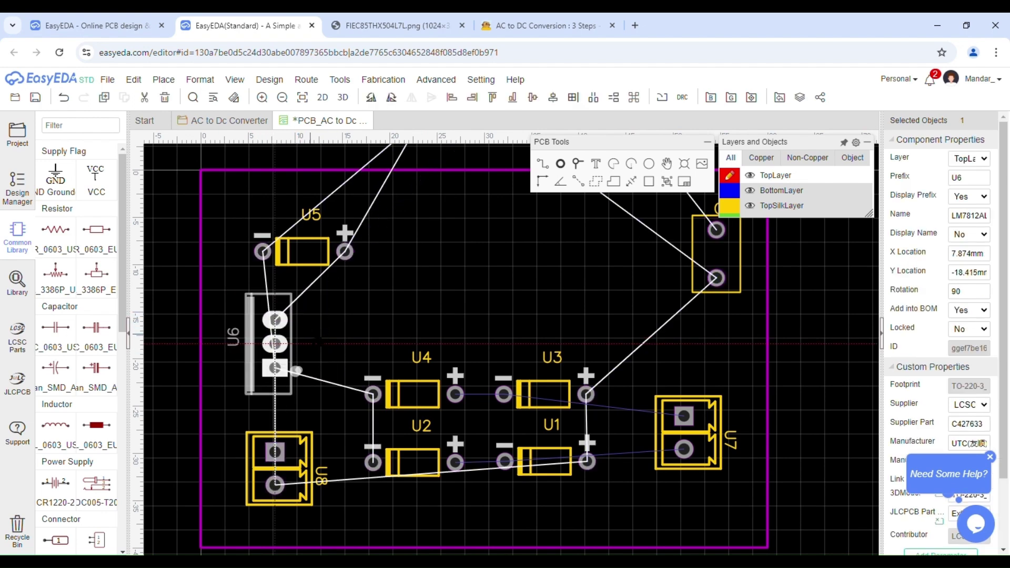
pyautogui.click(310, 313)
pyautogui.moveTo(261, 340); pyautogui.dragTo(256, 371)
pyautogui.moveTo(256, 371); pyautogui.dragTo(267, 345)
# - Rotate diode U5 to 90° and place it between the left board edge and U6, shifting U6 slightly right
pyautogui.moveTo(424, 308); pyautogui.dragTo(403, 350, button='right')
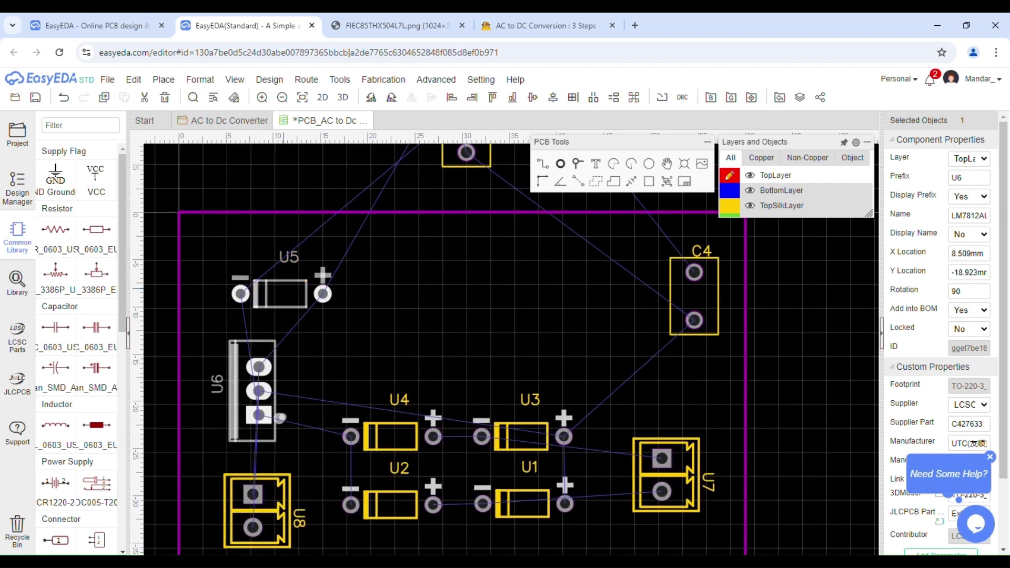
pyautogui.moveTo(290, 285); pyautogui.dragTo(281, 341)
pyautogui.press('space')
pyautogui.moveTo(217, 333); pyautogui.dragTo(219, 384)
pyautogui.moveTo(293, 369); pyautogui.dragTo(298, 368)
pyautogui.moveTo(220, 383); pyautogui.dragTo(224, 386)
# - Shift capacitor C4 inward from the right board edge and bring capacitor C3 inside the board outline
pyautogui.moveTo(695, 286); pyautogui.dragTo(646, 338)
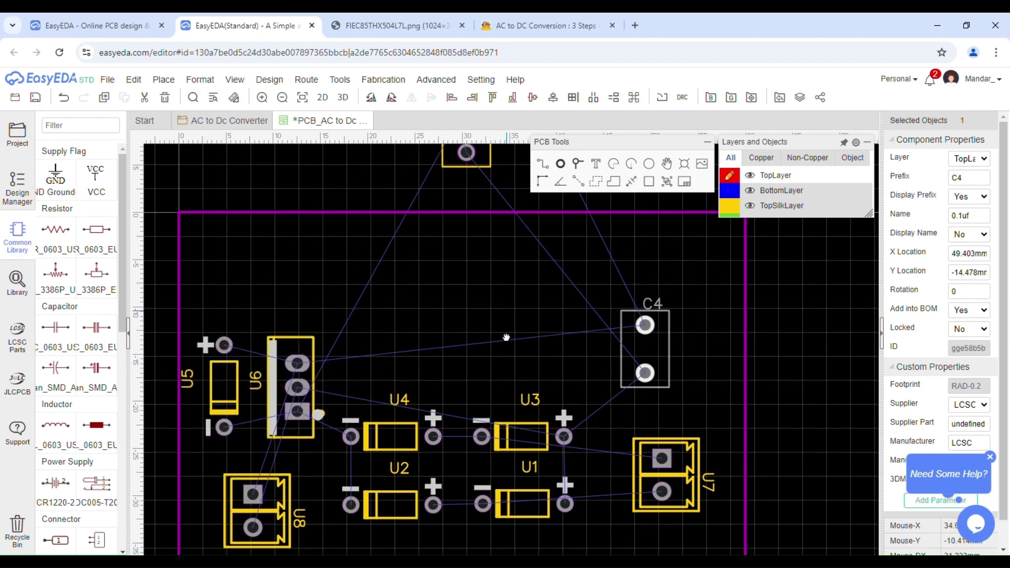
pyautogui.moveTo(507, 338); pyautogui.dragTo(472, 412, button='right')
pyautogui.moveTo(431, 205); pyautogui.dragTo(443, 374)
# - Bring capacitors C2 and C1 inside the board's upper area, placing them on either side of C3
pyautogui.moveTo(516, 312); pyautogui.dragTo(483, 432, button='right')
pyautogui.scroll(-1, 483, 432)
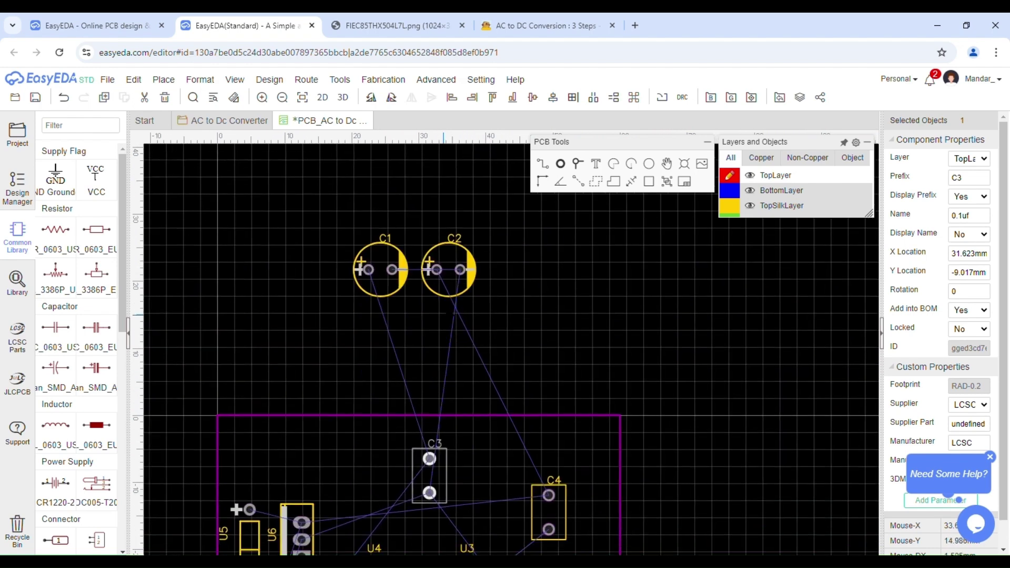
pyautogui.moveTo(450, 271); pyautogui.dragTo(498, 472)
pyautogui.moveTo(433, 476); pyautogui.dragTo(421, 492)
pyautogui.moveTo(383, 269); pyautogui.dragTo(350, 463)
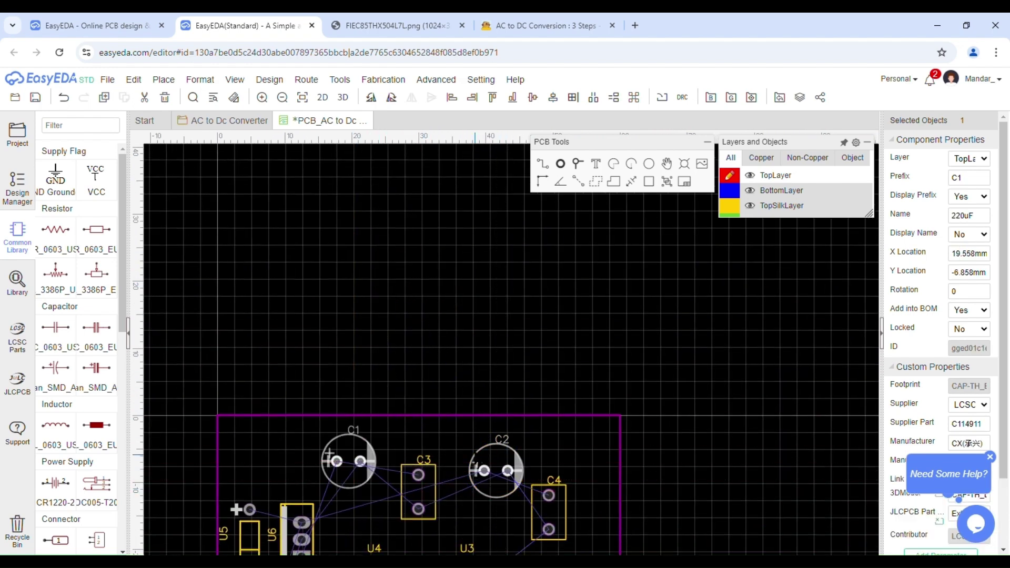
# - Rotate capacitor C4 to 90° and place it above connector U7, with C2 above it near the board's upper-right corner
pyautogui.moveTo(476, 416); pyautogui.dragTo(451, 244, button='right')
pyautogui.scroll(1, 438, 263)
pyautogui.moveTo(505, 406); pyautogui.dragTo(511, 363, button='right')
pyautogui.moveTo(569, 331); pyautogui.dragTo(596, 374)
pyautogui.press('space')
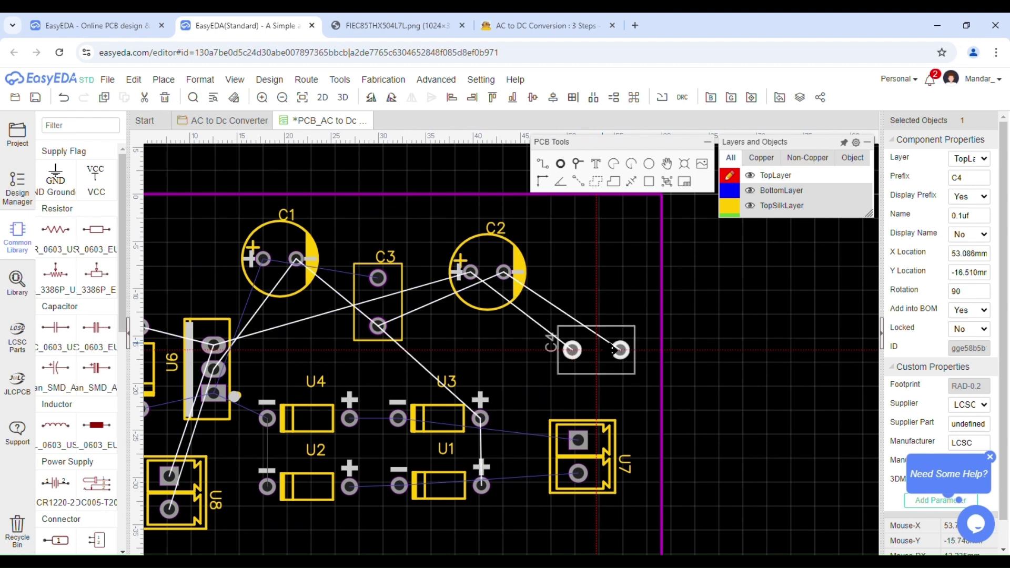
pyautogui.moveTo(493, 280); pyautogui.dragTo(571, 278)
pyautogui.moveTo(590, 337); pyautogui.dragTo(574, 346)
pyautogui.moveTo(568, 284); pyautogui.dragTo(581, 275)
pyautogui.click(580, 315)
pyautogui.moveTo(576, 334); pyautogui.dragTo(576, 339)
# - Place capacitor C3 beside C2 at 180° rotation, and move capacitor C1 to the left of C3 at 90° rotation
pyautogui.moveTo(385, 289); pyautogui.dragTo(479, 271)
pyautogui.press('space')
pyautogui.press('space')
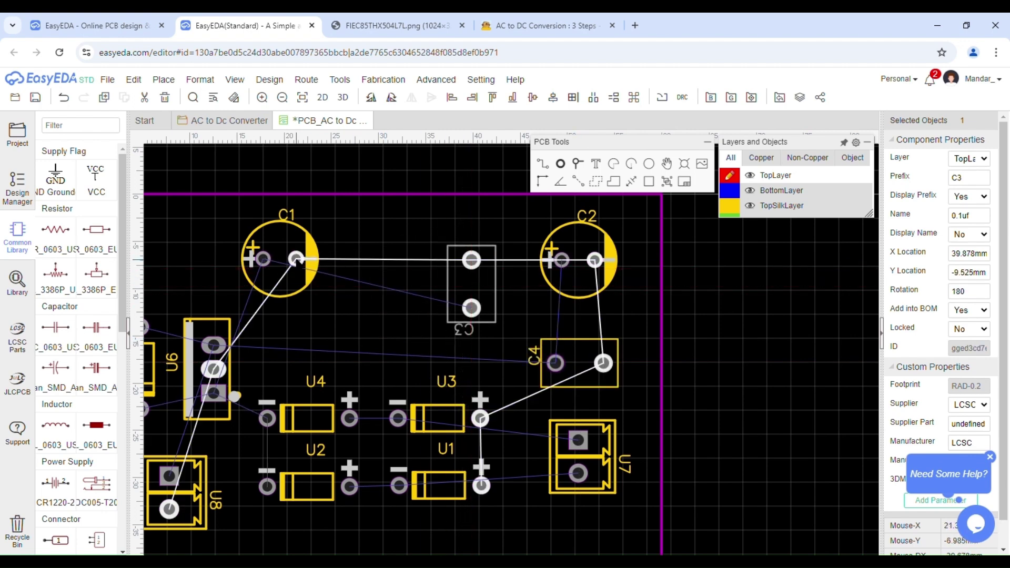
pyautogui.press('space')
pyautogui.moveTo(298, 259); pyautogui.dragTo(379, 285)
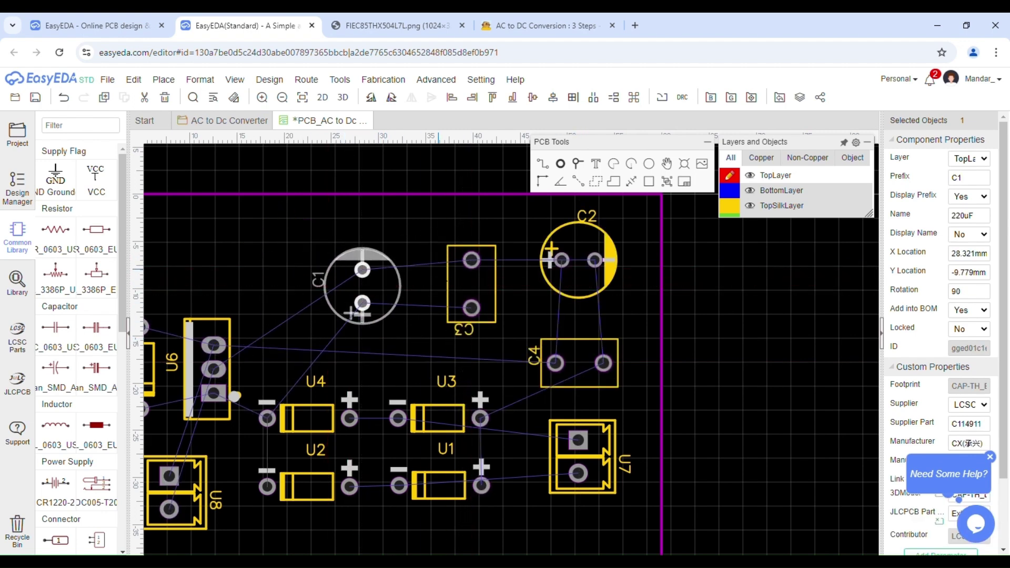
# - Move connector U8 to the board's upper-left area and place U6 at the lower left with its rotation at 0
pyautogui.moveTo(227, 299); pyautogui.dragTo(327, 237, button='right')
pyautogui.moveTo(312, 271); pyautogui.dragTo(317, 256)
pyautogui.press('space')
pyautogui.press('space')
pyautogui.moveTo(271, 427); pyautogui.dragTo(278, 189)
pyautogui.moveTo(327, 266); pyautogui.dragTo(291, 398)
pyautogui.press('space')
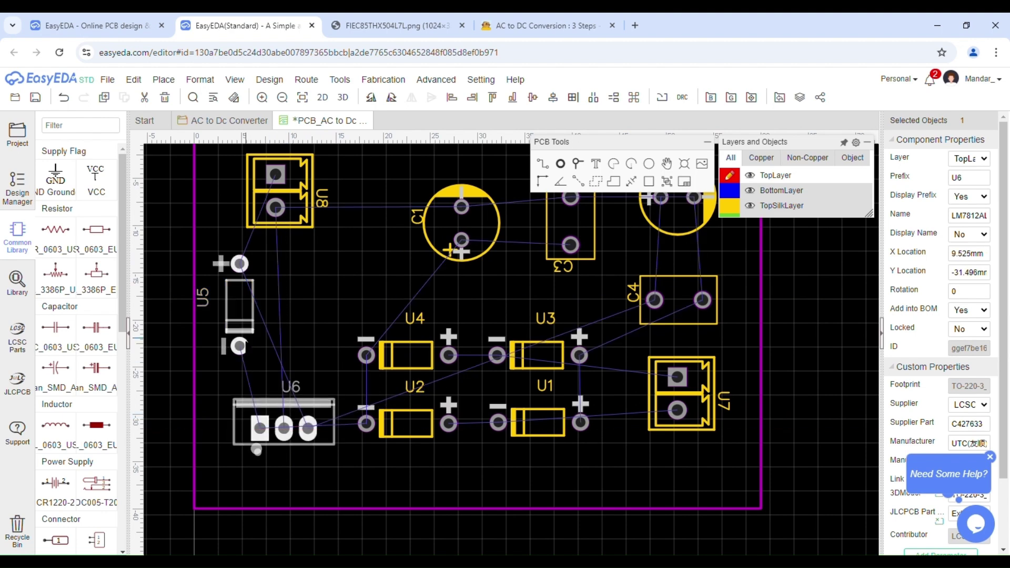
# - Move diode U5 to the board's lower-left corner and place U6 between U8 and U5, rotated to 90°
pyautogui.moveTo(242, 306); pyautogui.dragTo(267, 316)
pyautogui.moveTo(271, 362); pyautogui.dragTo(243, 515)
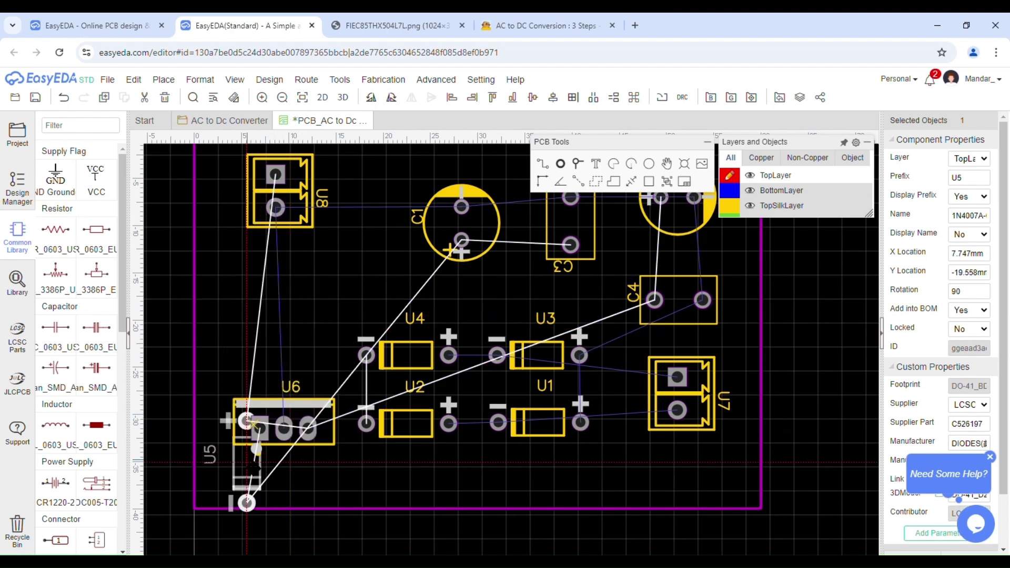
pyautogui.moveTo(284, 428); pyautogui.dragTo(274, 326)
pyautogui.click(285, 282)
pyautogui.press('space')
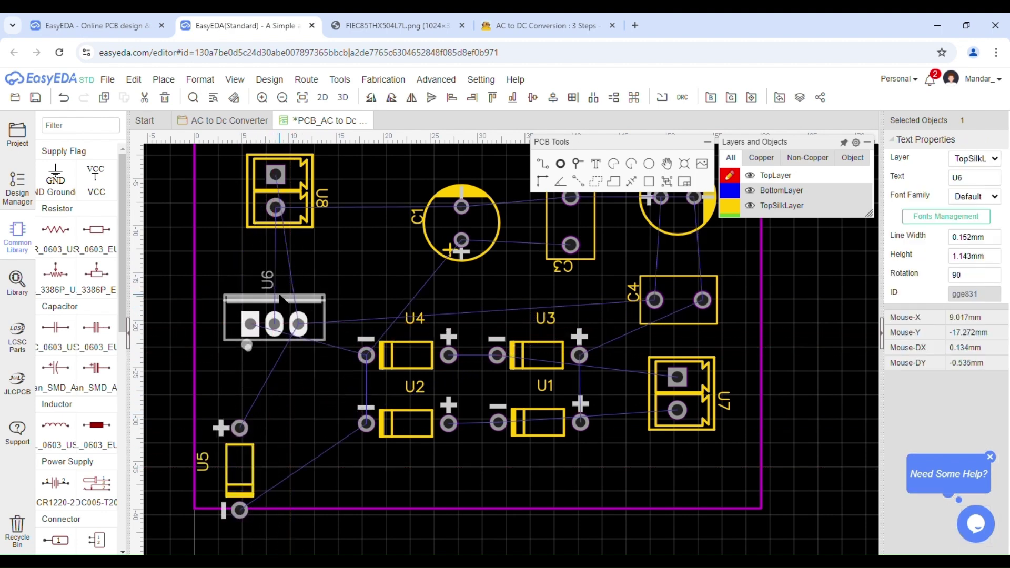
pyautogui.hotkey('ctrl', 'z')
pyautogui.click(295, 305)
pyautogui.press('space')
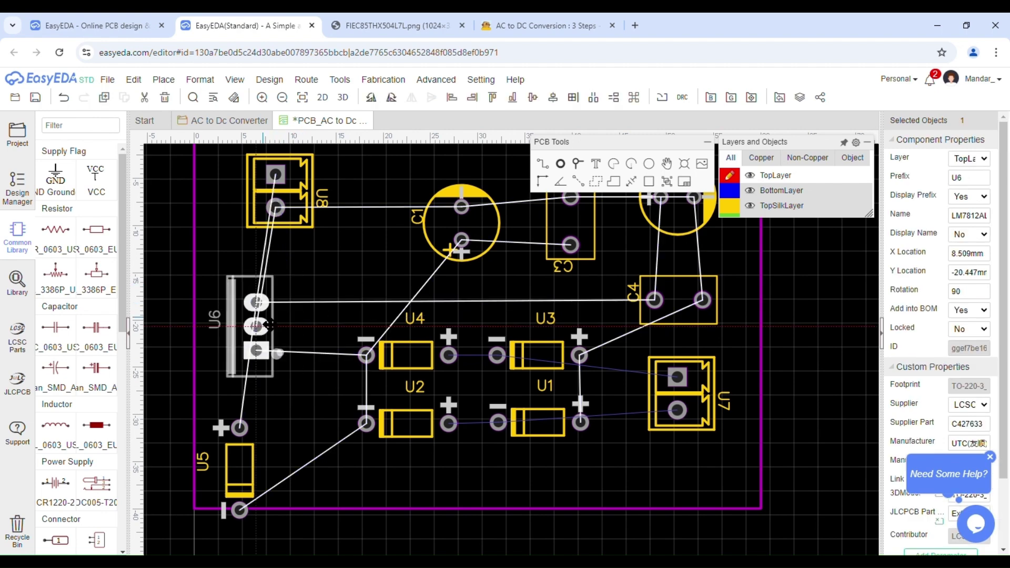
# - Turn diode U5 horizontal below U6, in line with U2, and nudge connector U8 so its pads align with U6
pyautogui.moveTo(239, 469); pyautogui.dragTo(274, 423)
pyautogui.press('space')
pyautogui.click(392, 462)
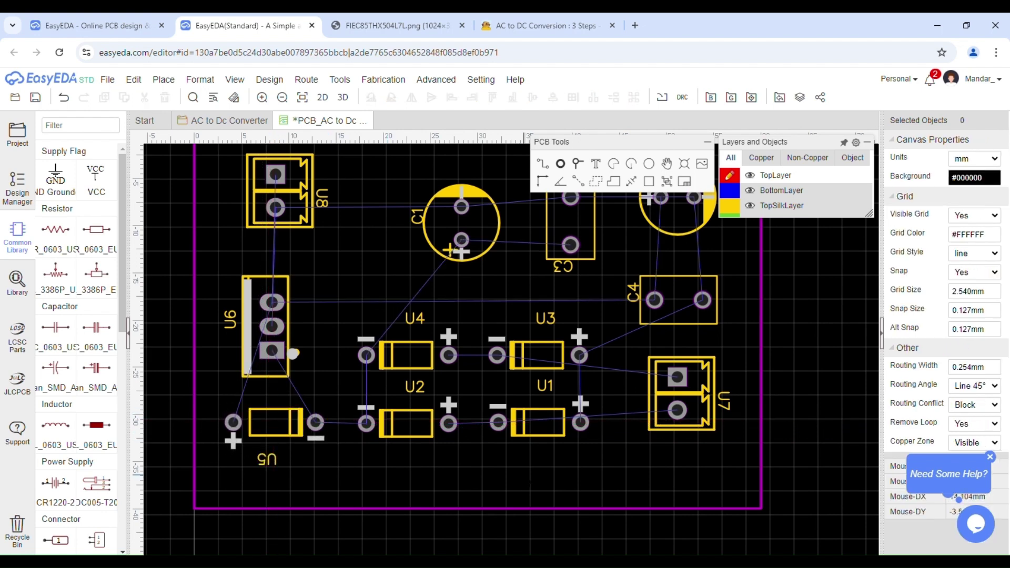
pyautogui.scroll(-2, 421, 447)
pyautogui.moveTo(322, 314); pyautogui.dragTo(318, 322)
pyautogui.click(761, 351)
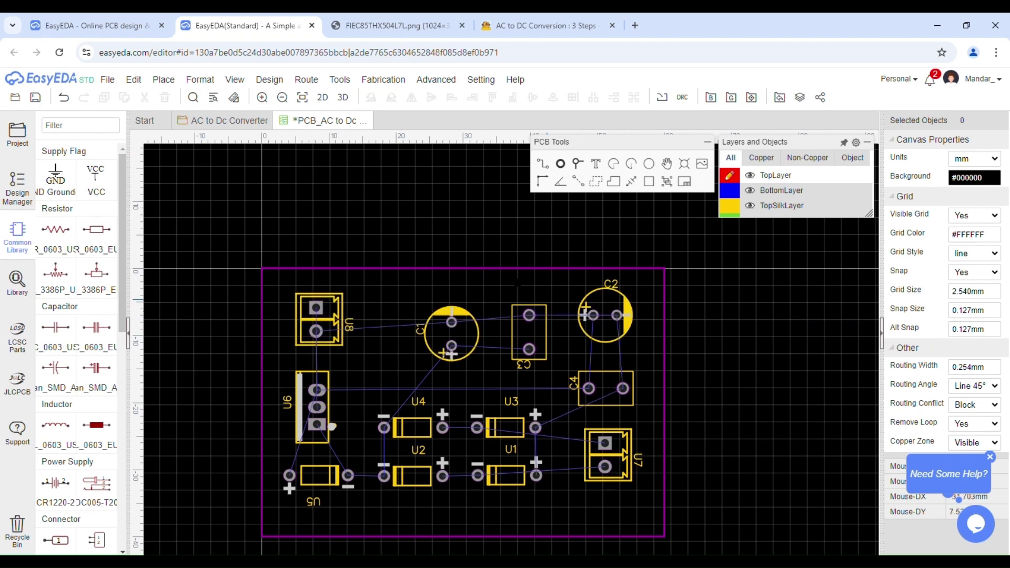
# - Inspect the component placement in the 3D view from several angles and return to the PCB layout
pyautogui.click(343, 97)
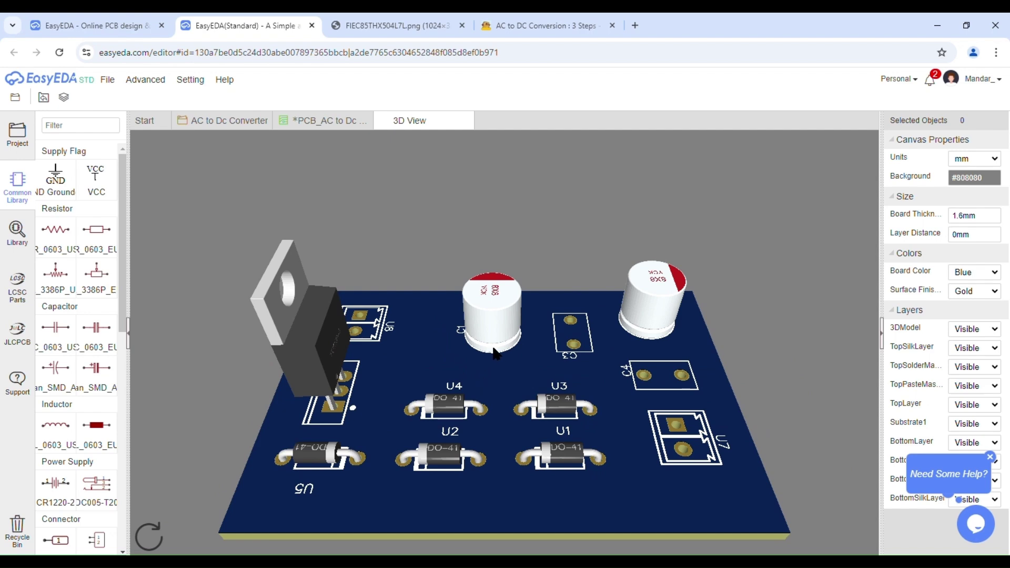
pyautogui.moveTo(495, 353); pyautogui.dragTo(288, 189)
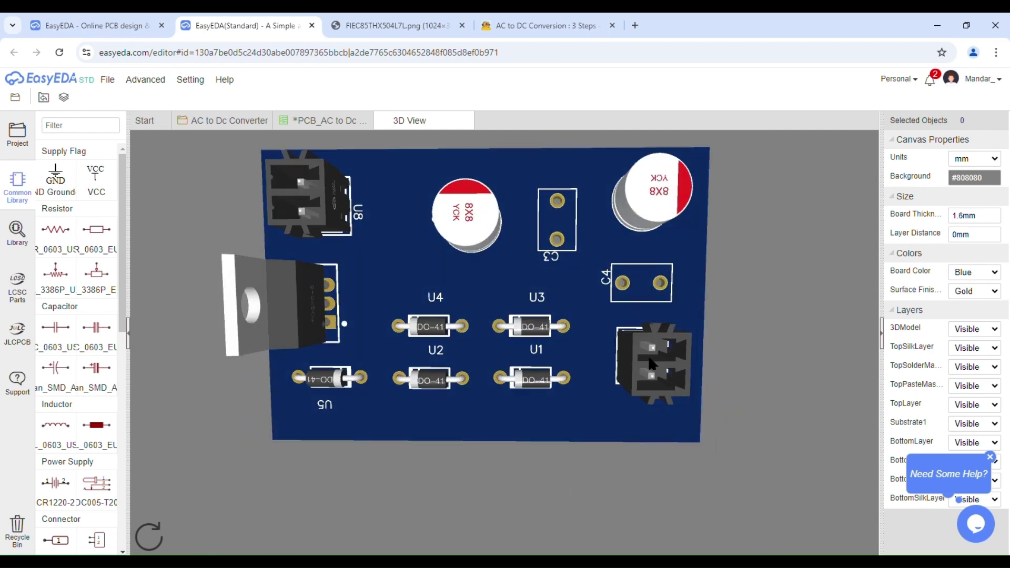
pyautogui.moveTo(420, 316); pyautogui.dragTo(469, 122)
pyautogui.click(468, 121)
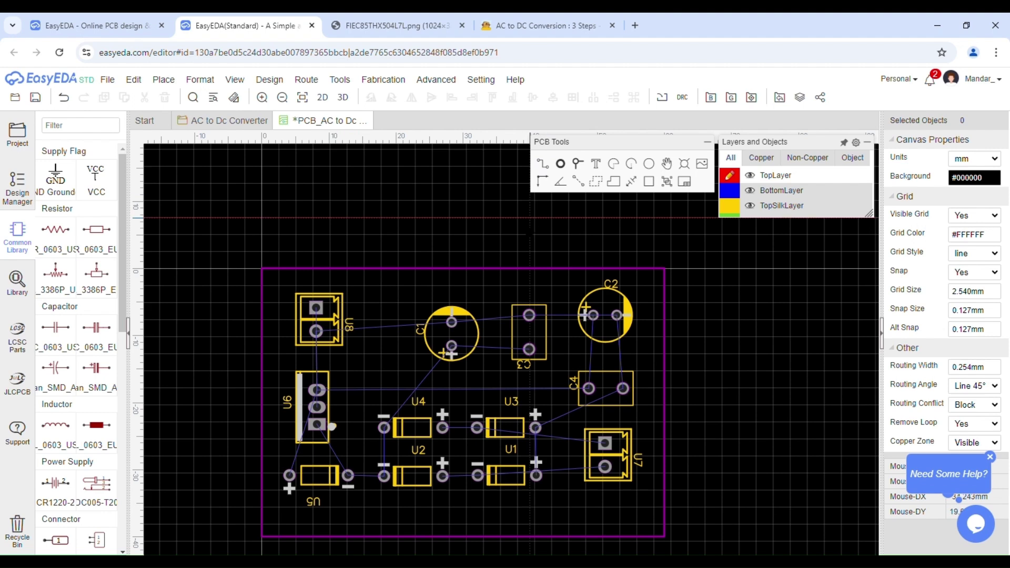
# - Make BottomLayer active and route a 1 mm track from U8's square pad around the left side to U6's upper pad
pyautogui.moveTo(749, 193)
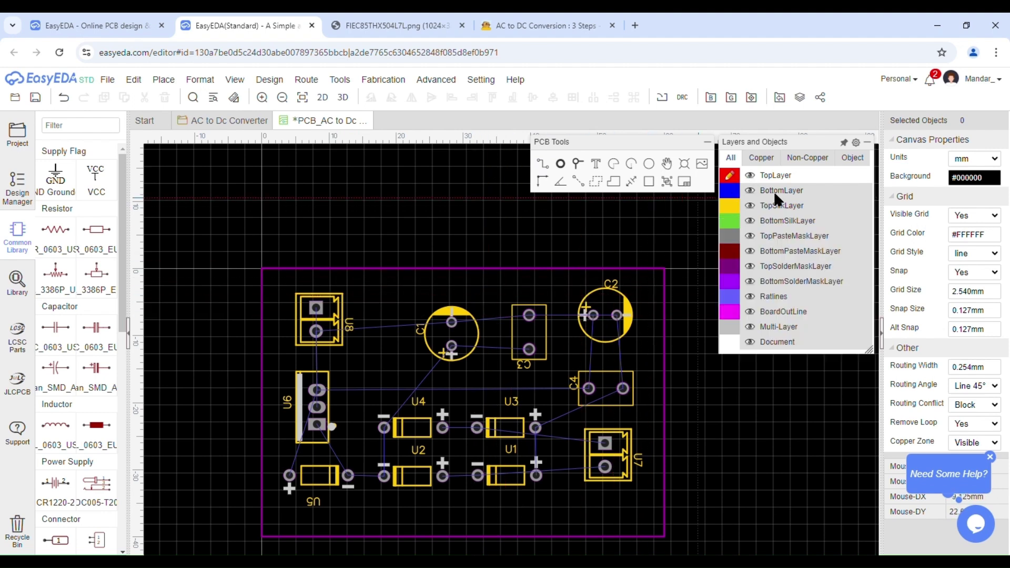
pyautogui.click(736, 192)
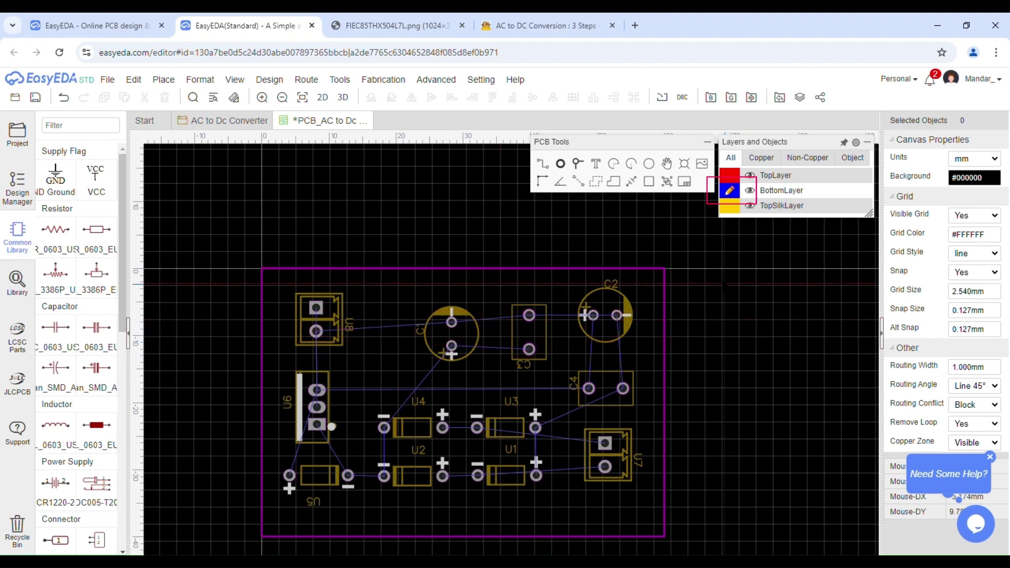
pyautogui.moveTo(745, 186)
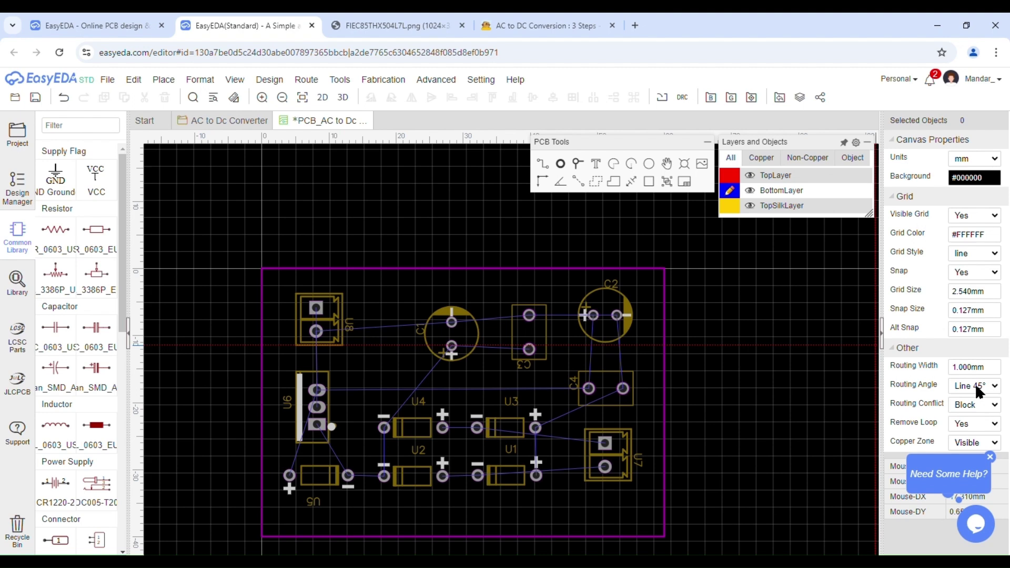
pyautogui.scroll(2, 341, 335)
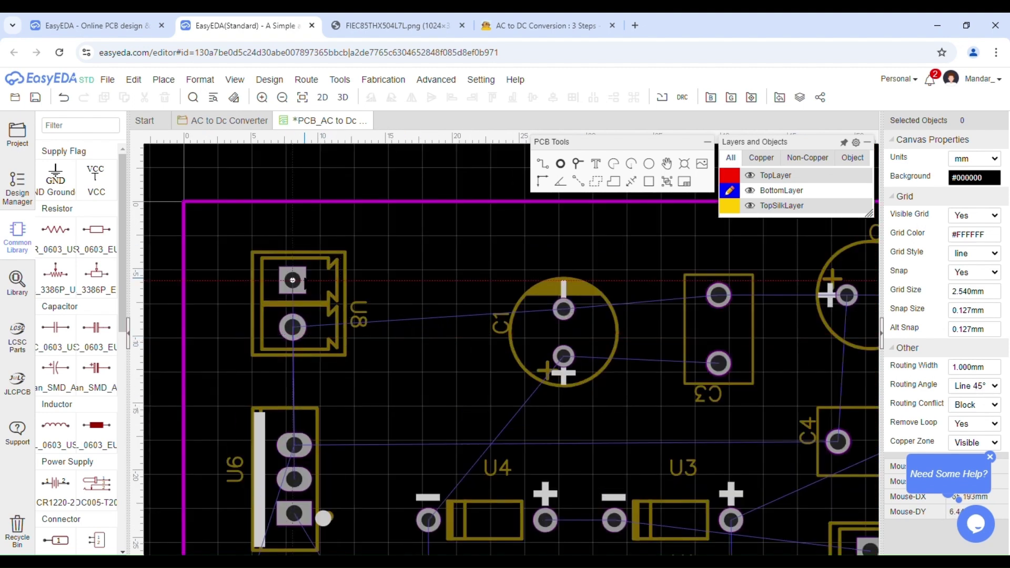
pyautogui.click(292, 280)
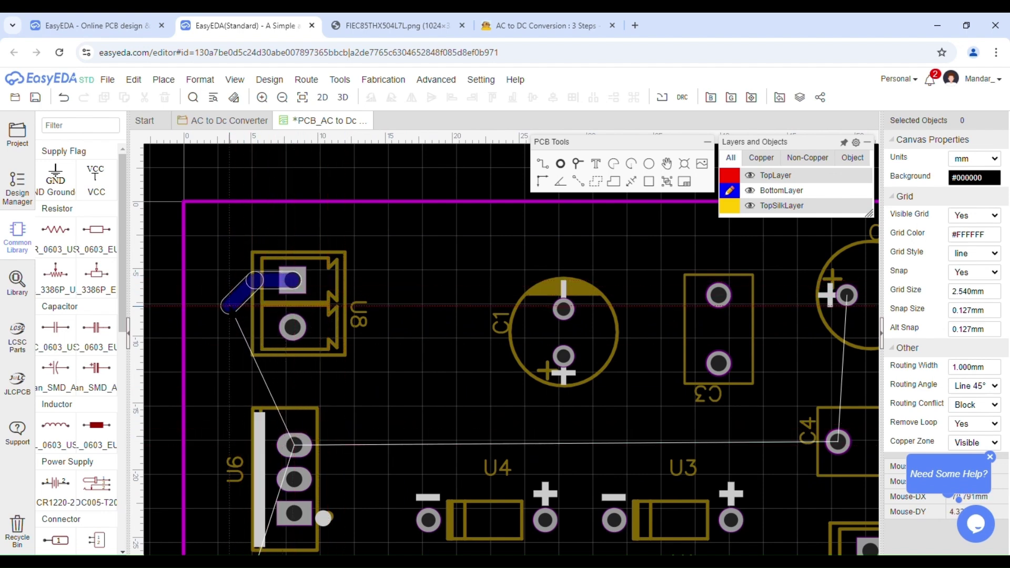
pyautogui.click(229, 306)
pyautogui.click(294, 445)
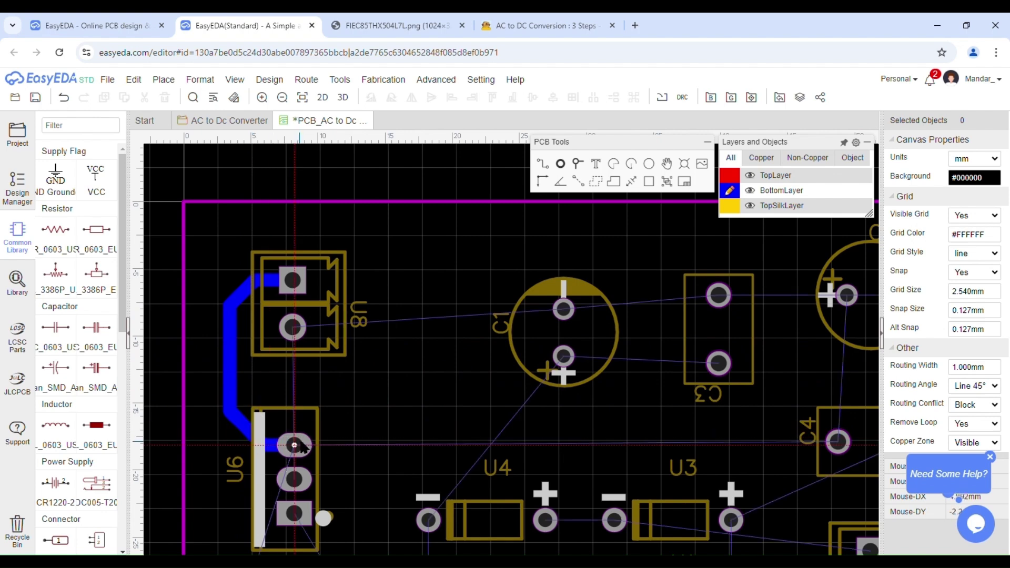
# - Route a 1 mm bottom-layer track from U8's round pad around the right side to U6's middle pad
pyautogui.scroll(-2, 378, 326)
pyautogui.scroll(-2, 347, 272)
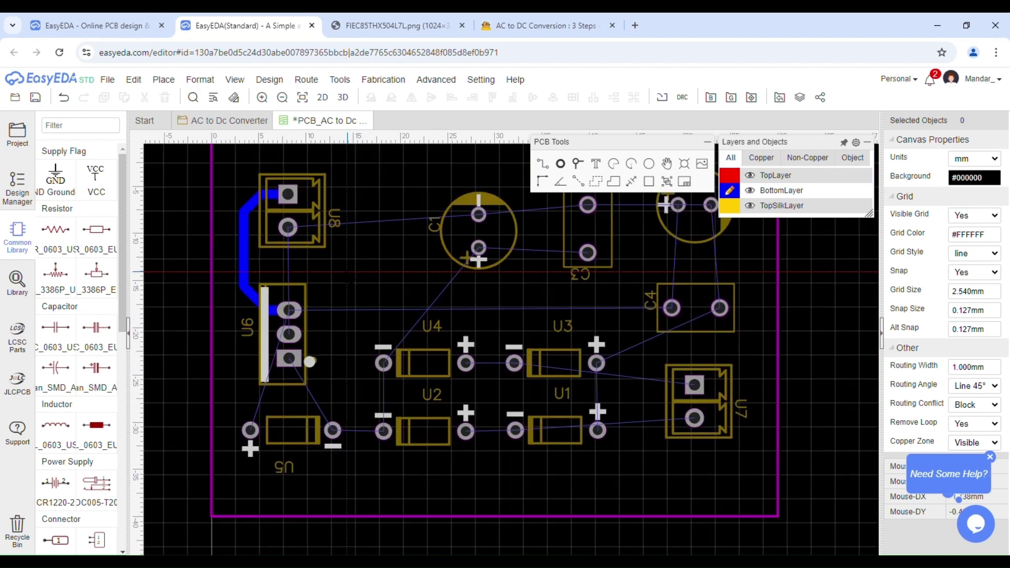
pyautogui.click(288, 227)
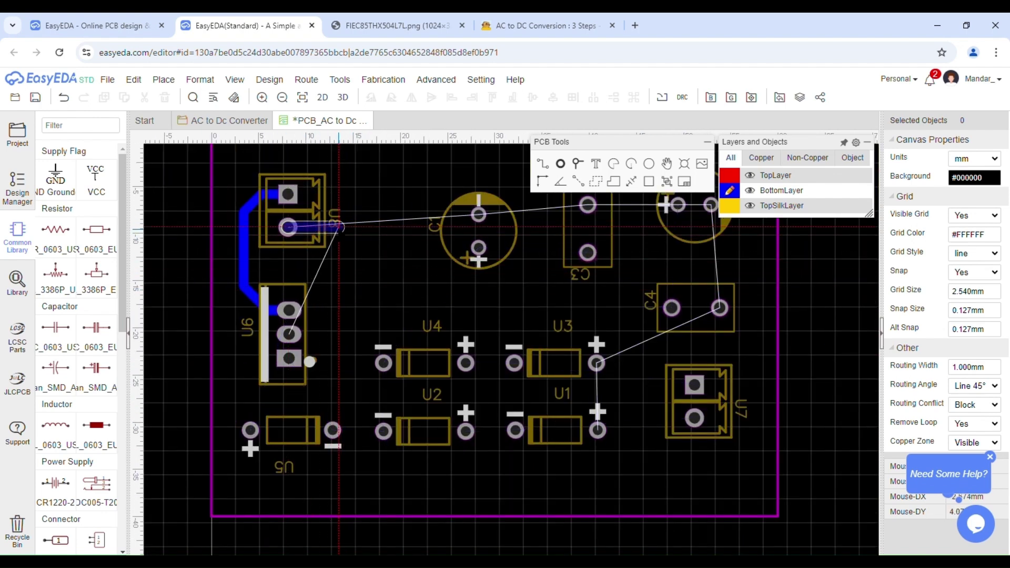
pyautogui.click(337, 230)
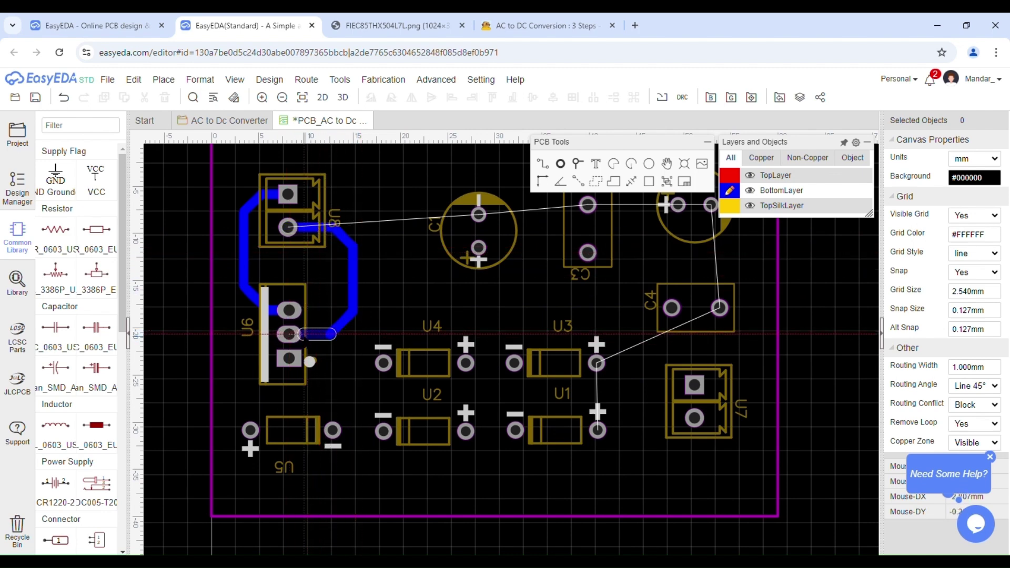
pyautogui.click(289, 334)
# - Route a bottom-layer track from U6's upper pad down its left side to U5's positive pad
pyautogui.moveTo(402, 303); pyautogui.dragTo(404, 257, button='right')
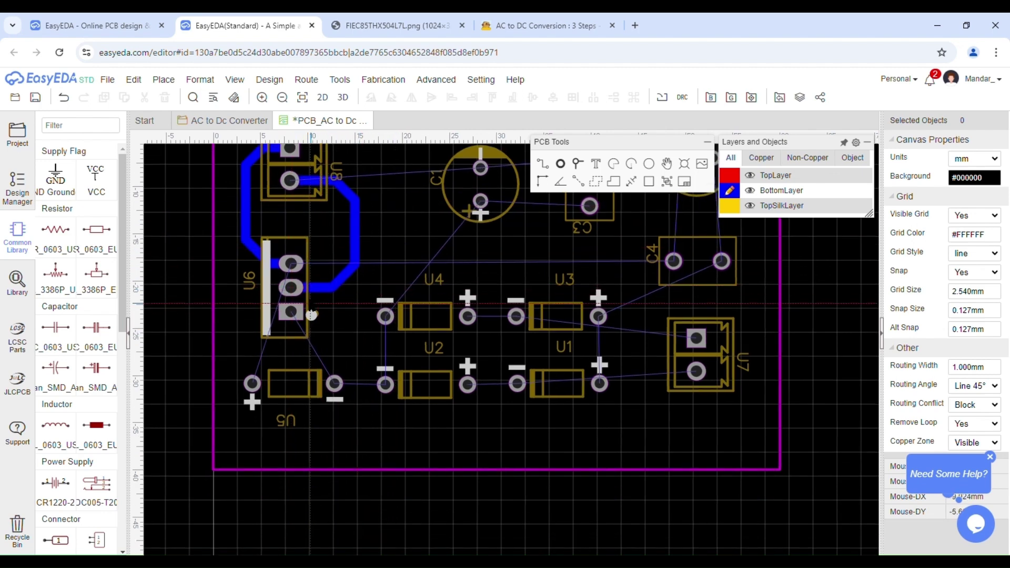
pyautogui.click(291, 263)
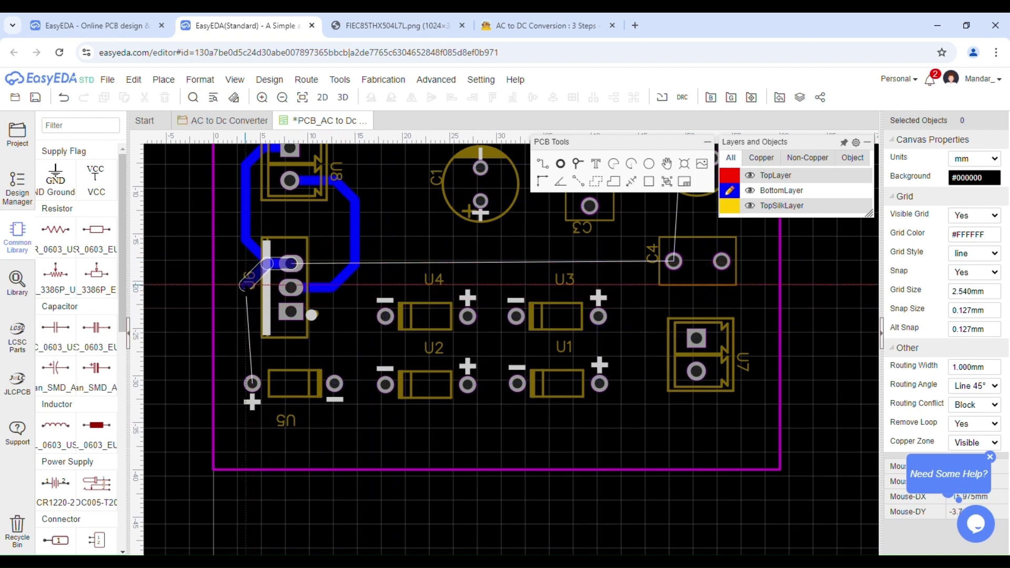
pyautogui.click(246, 284)
pyautogui.click(252, 384)
# - Route bottom-layer tracks from U5's negative pad to U2's negative pad and up to U4's negative pad
pyautogui.click(334, 384)
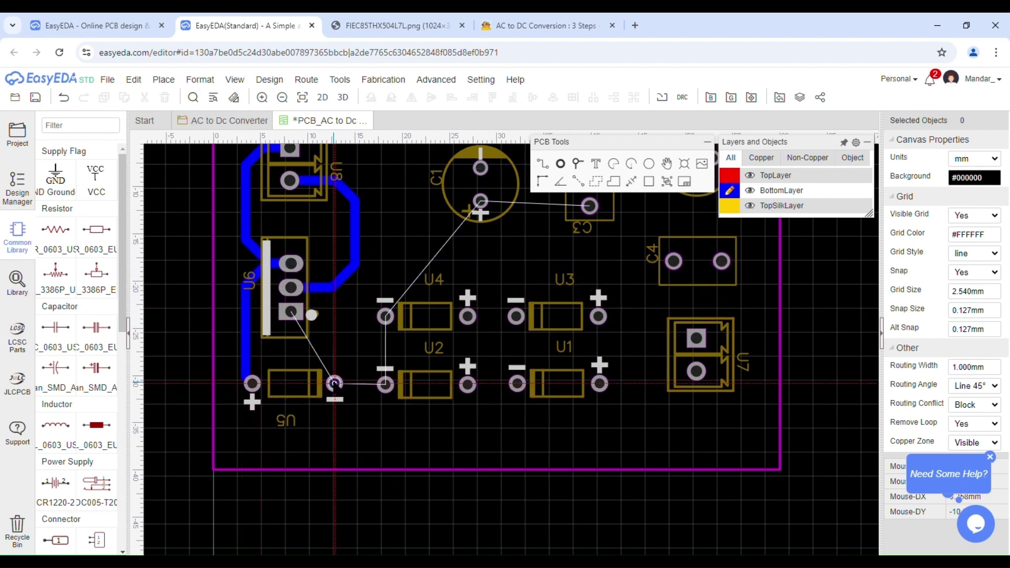
pyautogui.click(385, 384)
pyautogui.click(385, 384)
pyautogui.click(385, 316)
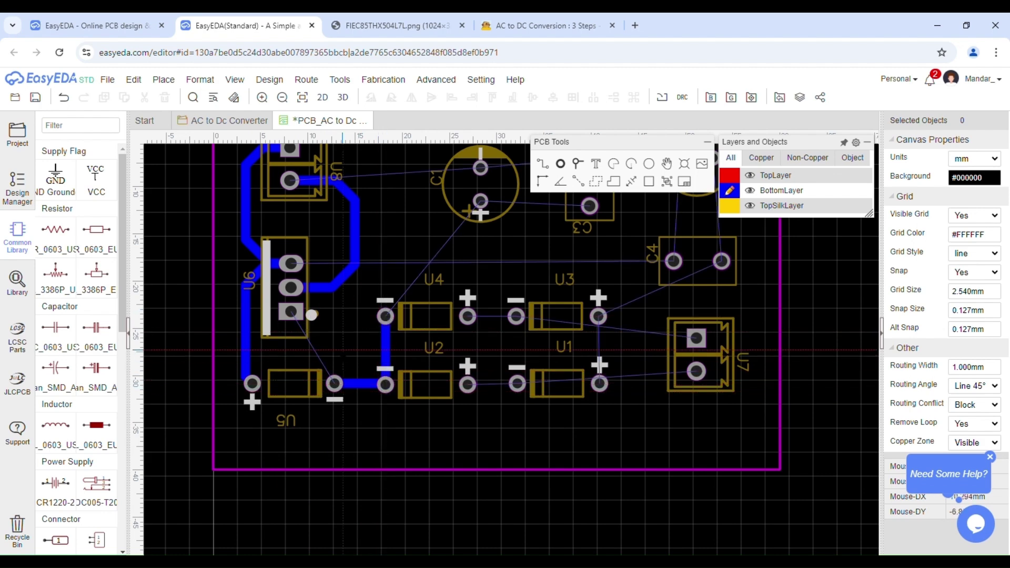
# - Route a bottom-layer track from U6's square pad to U5's negative pad
pyautogui.click(312, 315)
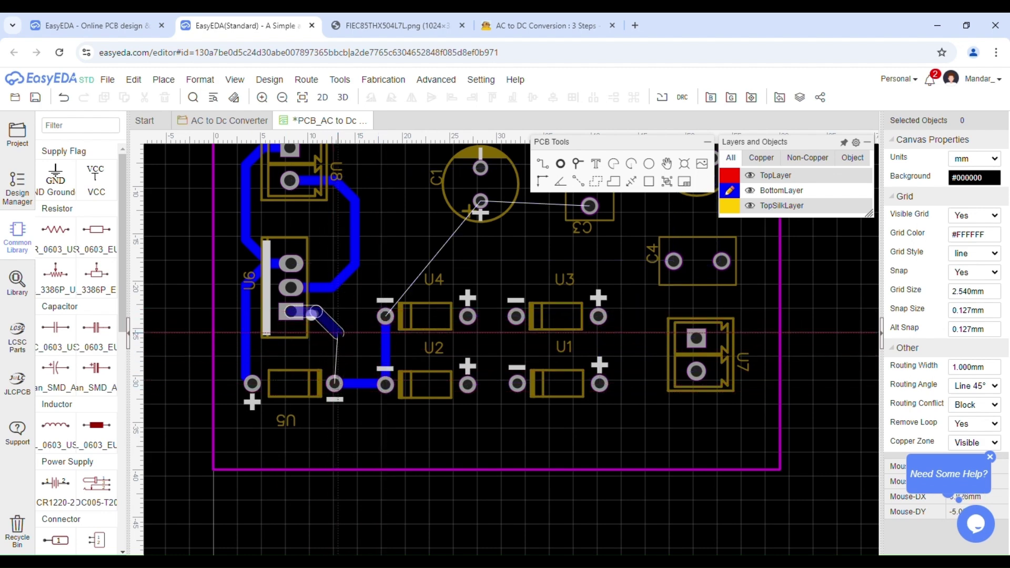
pyautogui.click(338, 336)
pyautogui.click(335, 383)
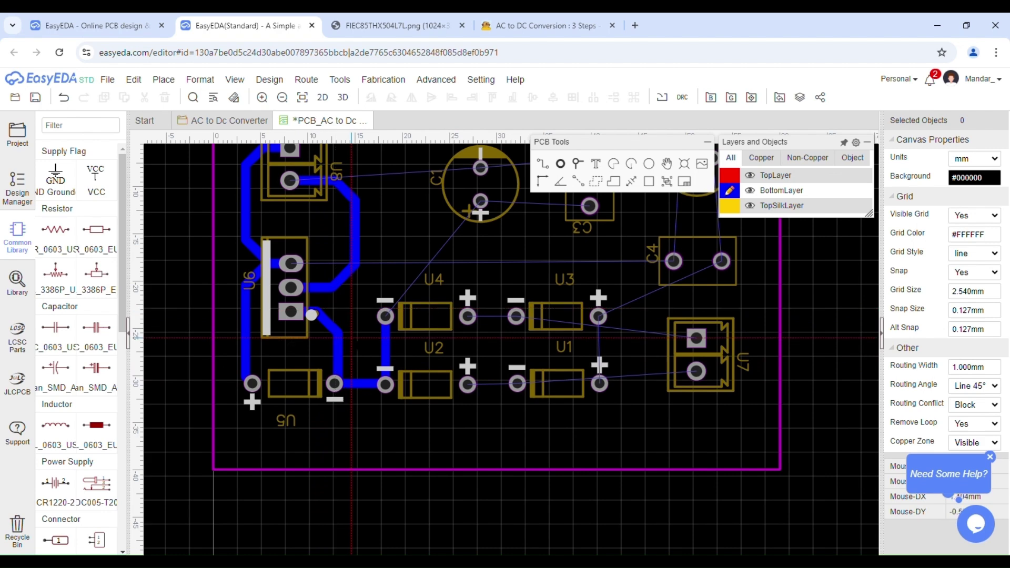
# - Autoroute the board on the bottom layer only, with the default rule set to 1 mm track width and 0.5 mm clearance
pyautogui.moveTo(363, 327); pyautogui.dragTo(292, 406, button='right')
pyautogui.rightClick(548, 360)
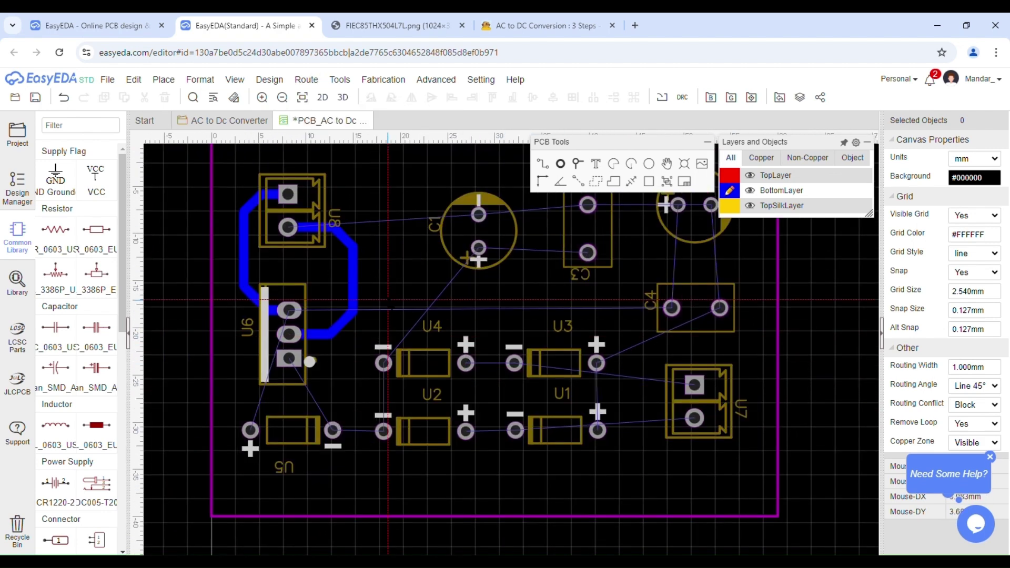
pyautogui.moveTo(410, 304); pyautogui.dragTo(404, 257, button='right')
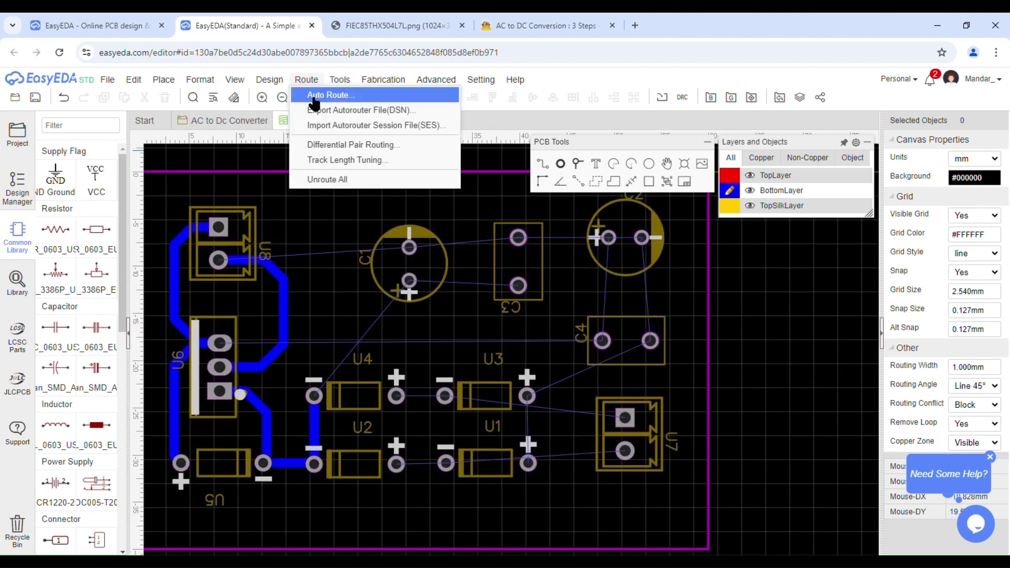
pyautogui.click(326, 95)
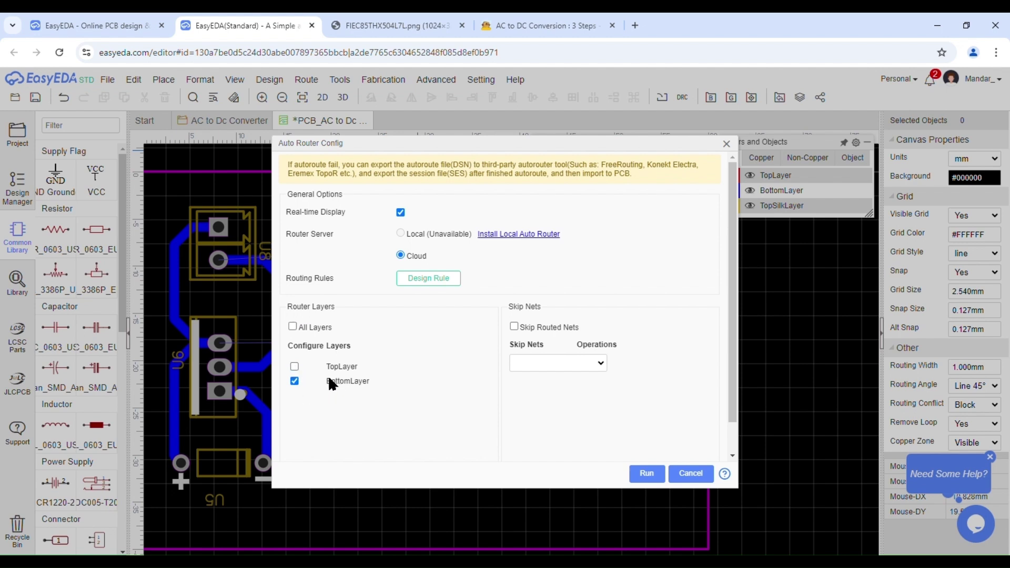
pyautogui.click(431, 278)
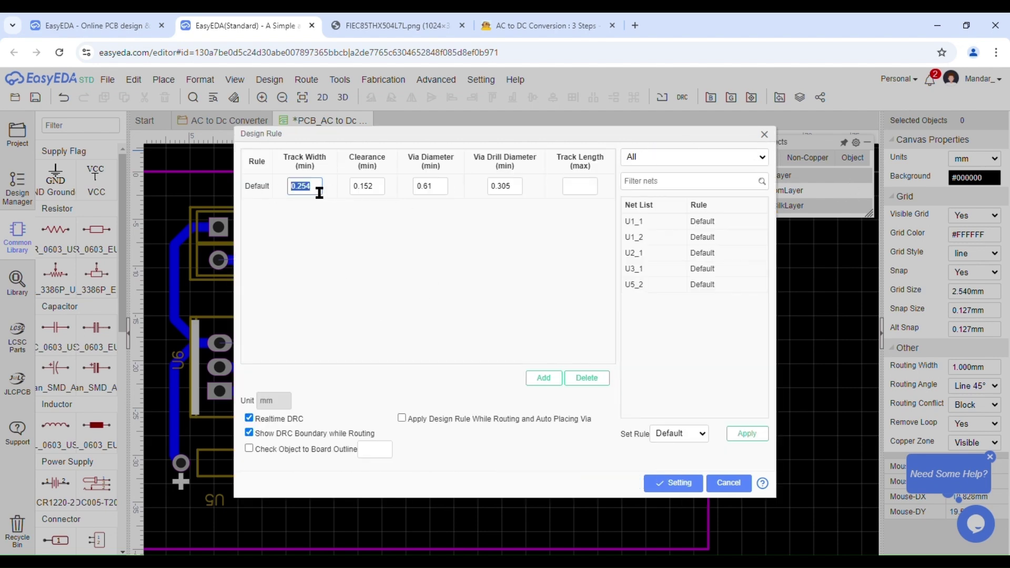
pyautogui.write('1')
pyautogui.press('Tab')
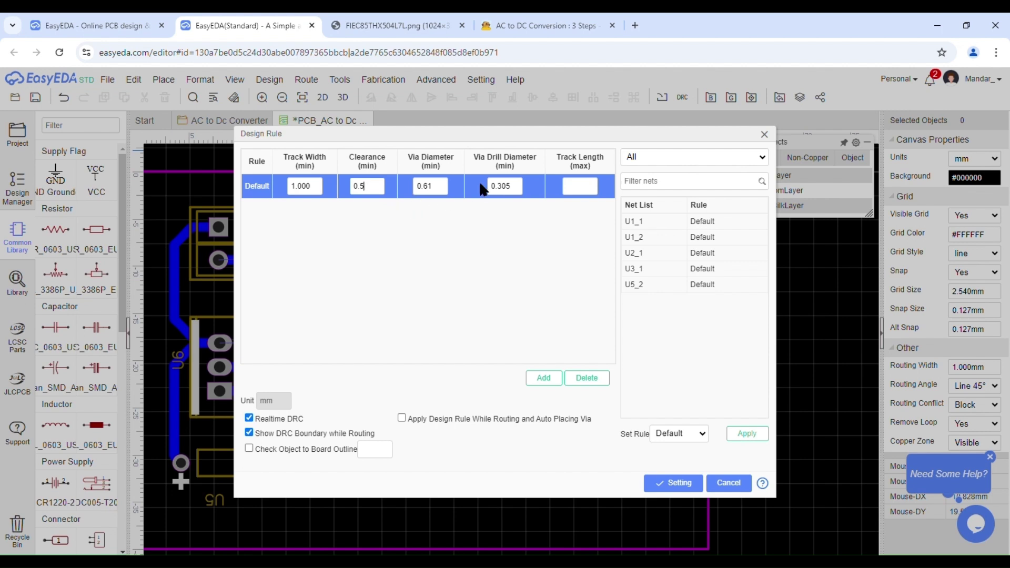
pyautogui.click(676, 488)
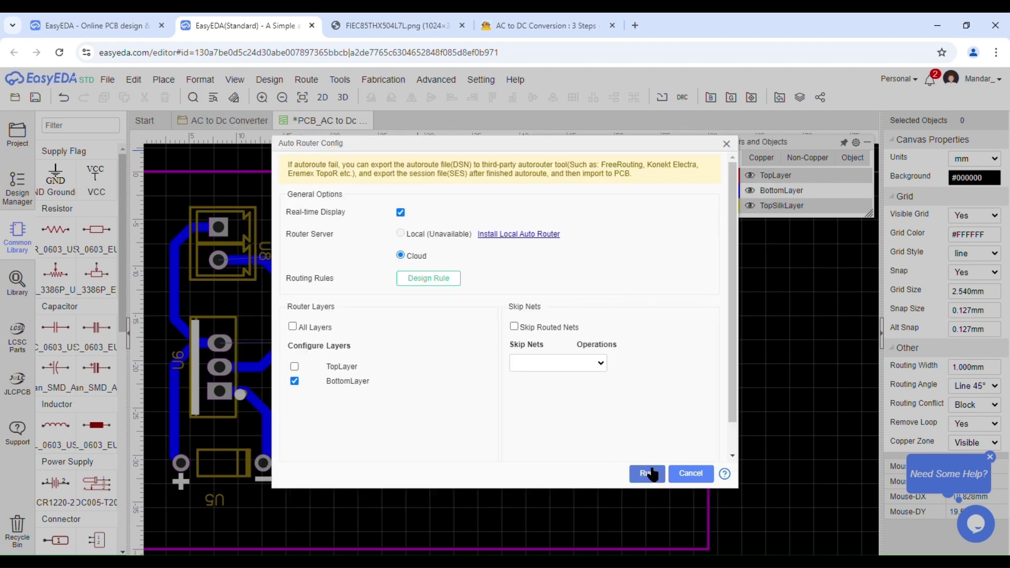
pyautogui.click(651, 473)
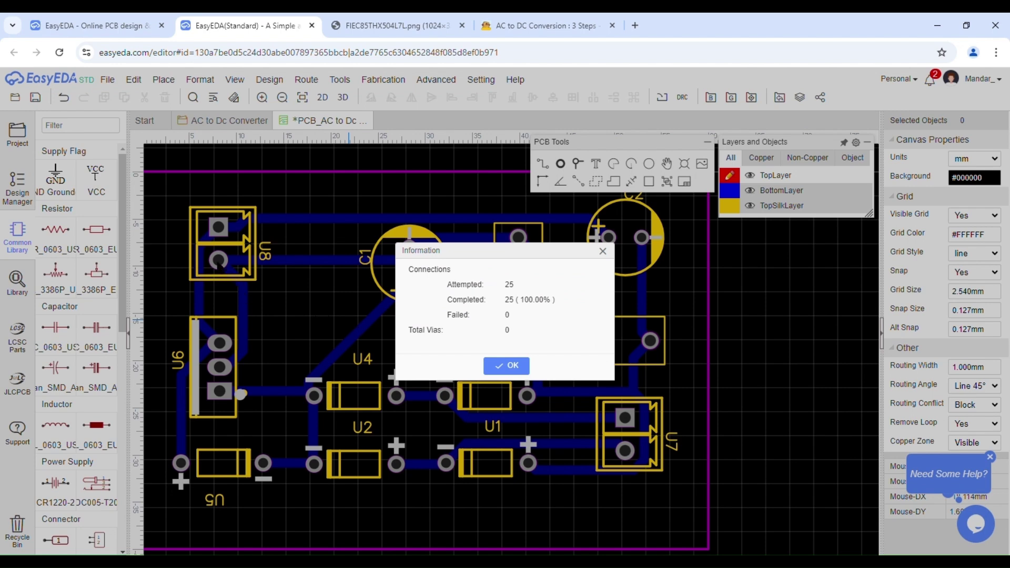
pyautogui.click(506, 366)
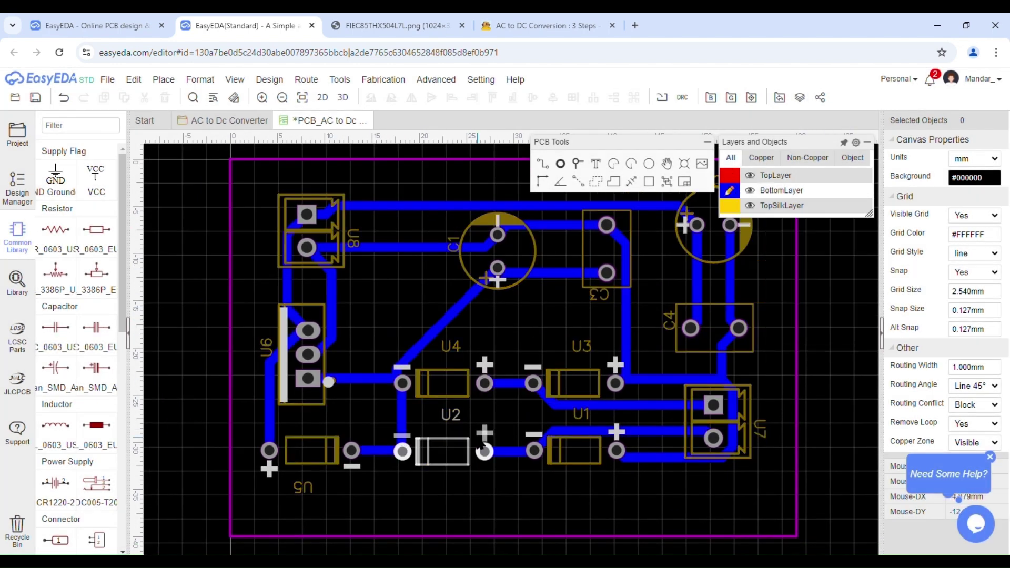
# - Shift the U8-to-U6 track and the long U8-to-C2 track outward, and align the U6-to-U5 track with U5's positive pad
pyautogui.click(287, 282)
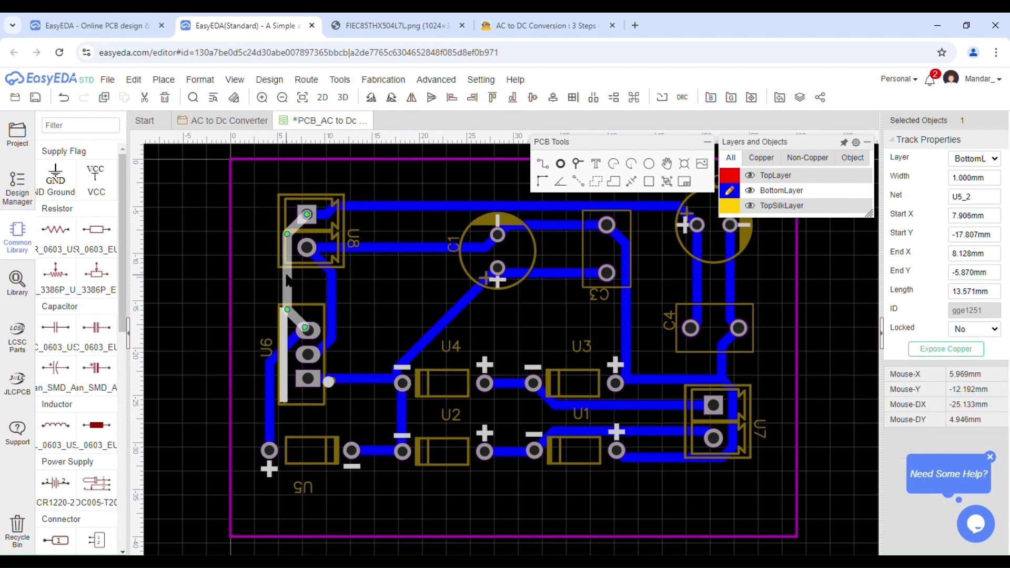
pyautogui.scroll(2, 286, 279)
pyautogui.click(252, 487)
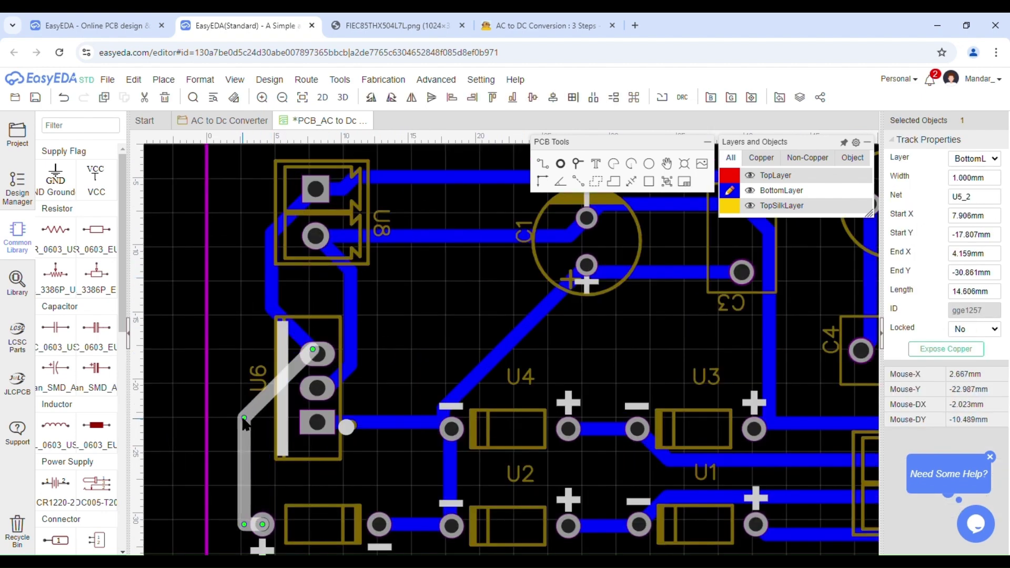
pyautogui.click(294, 308)
pyautogui.scroll(-2, 293, 312)
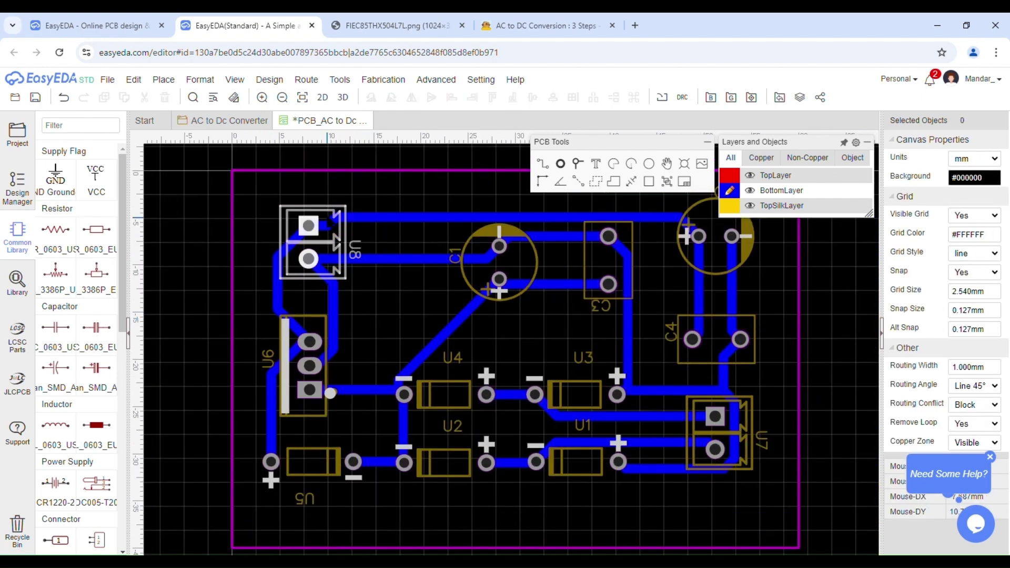
pyautogui.click(376, 214)
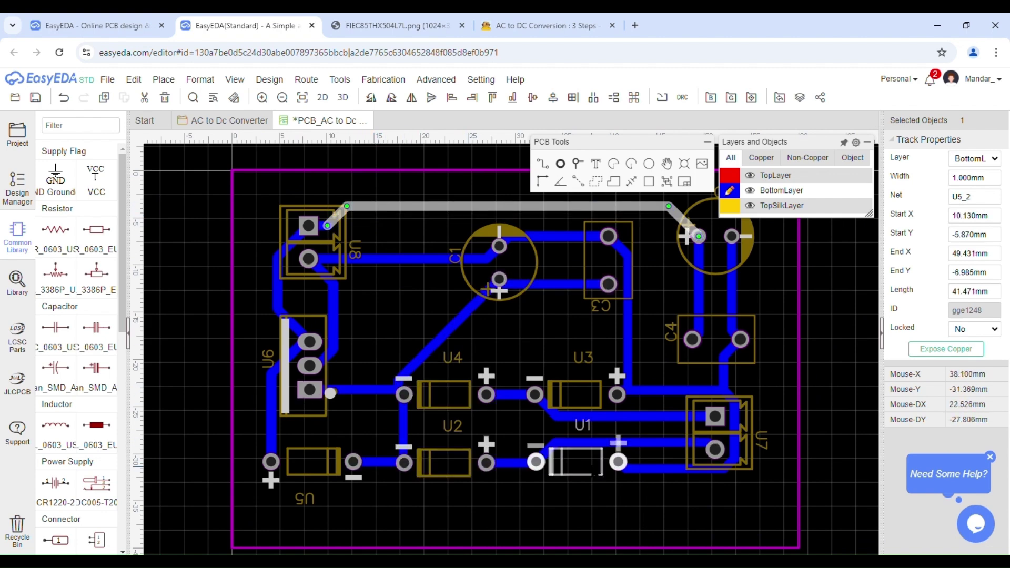
# - Reroute the track around U7 farther outward and run its connection straight down from C4's right-hand pad
pyautogui.click(649, 481)
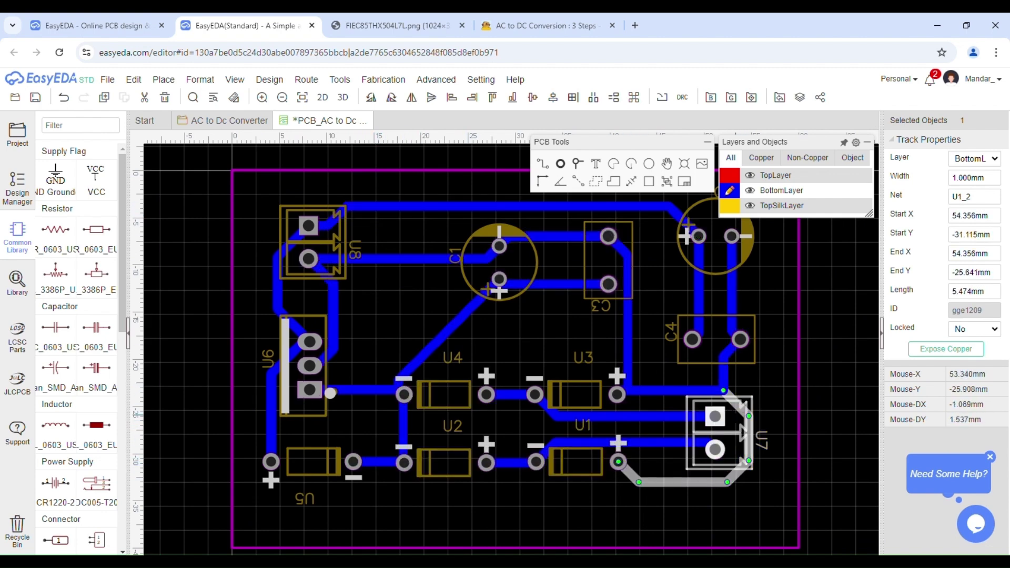
pyautogui.click(713, 384)
pyautogui.click(730, 395)
pyautogui.moveTo(727, 363); pyautogui.dragTo(710, 383)
pyautogui.scroll(3, 728, 397)
pyautogui.moveTo(734, 396); pyautogui.dragTo(741, 388)
pyautogui.click(558, 513)
pyautogui.scroll(-3, 536, 493)
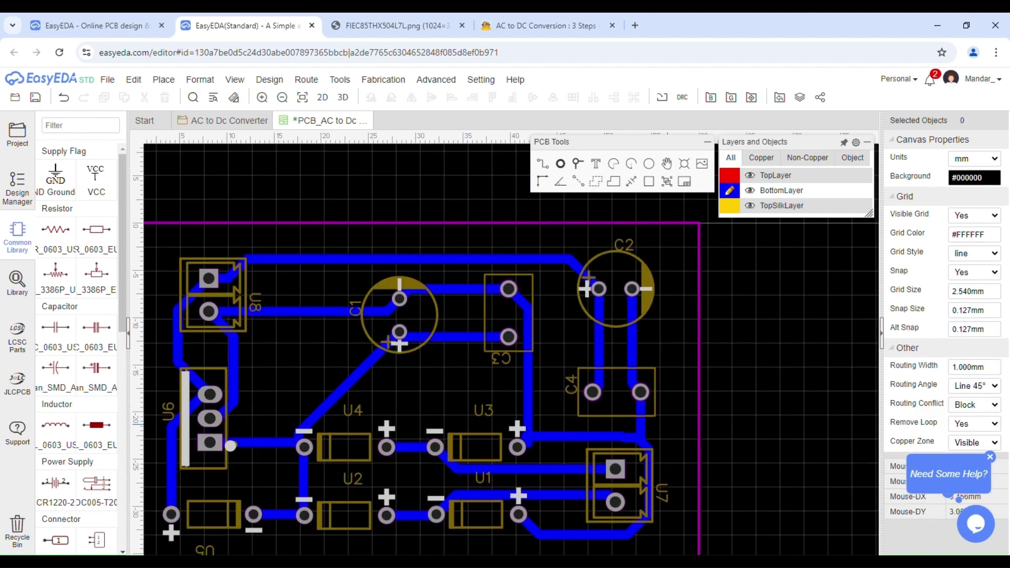
pyautogui.scroll(3, 675, 367)
pyautogui.click(585, 345)
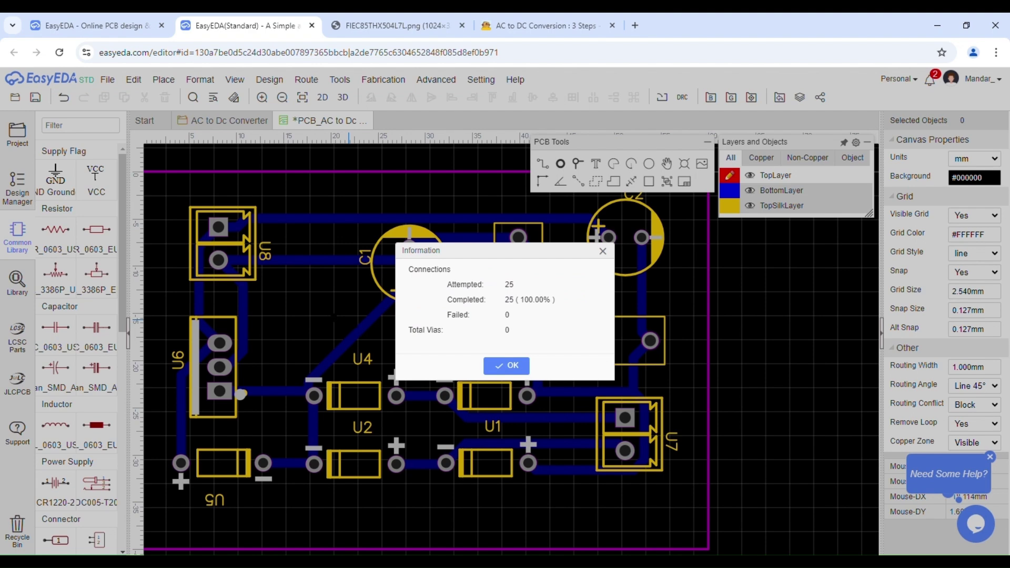
# - Activate BottomLayer, move the U8-to-U6 and U8-to-C2 tracks outward, and line up the U6-to-U5 track with U5's positive pad
pyautogui.click(506, 366)
pyautogui.moveTo(443, 342); pyautogui.dragTo(532, 329, button='right')
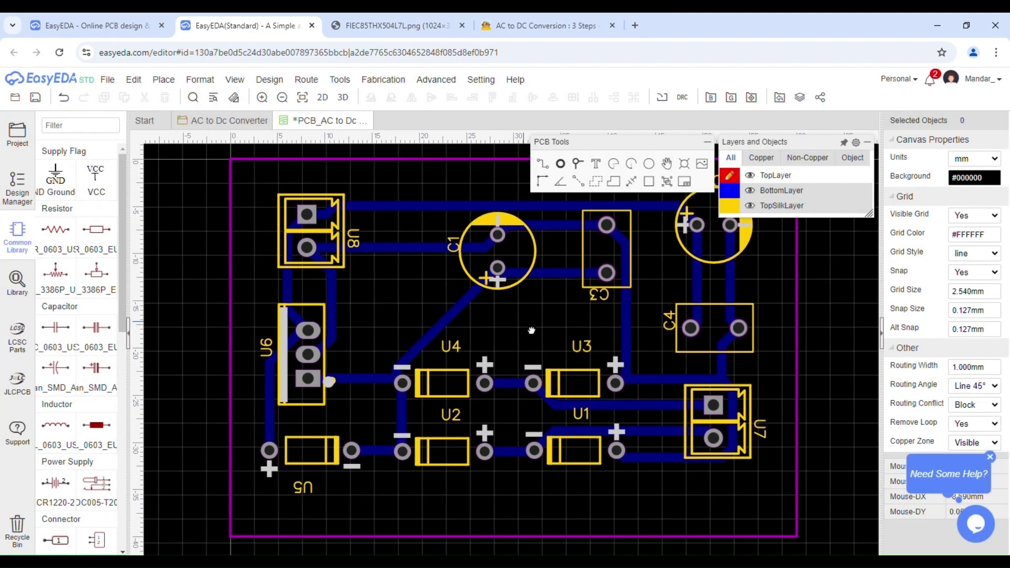
pyautogui.click(729, 191)
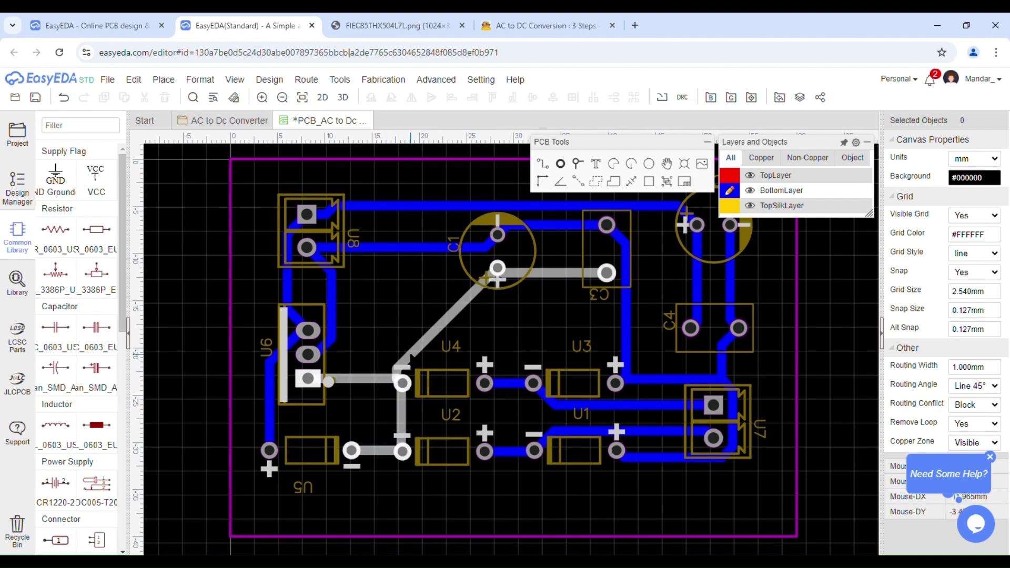
pyautogui.click(275, 372)
pyautogui.scroll(2, 275, 372)
pyautogui.click(261, 427)
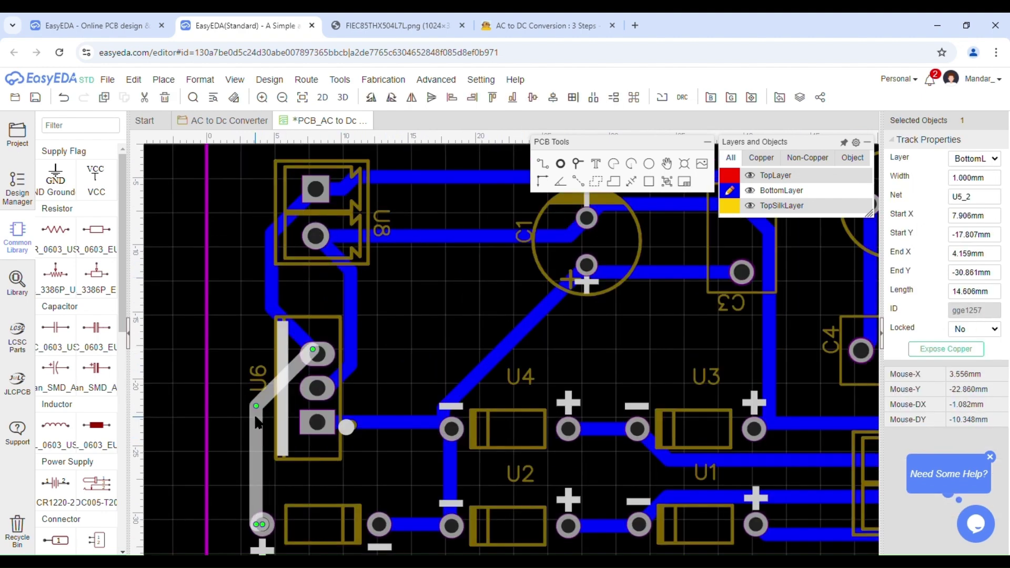
pyautogui.click(237, 450)
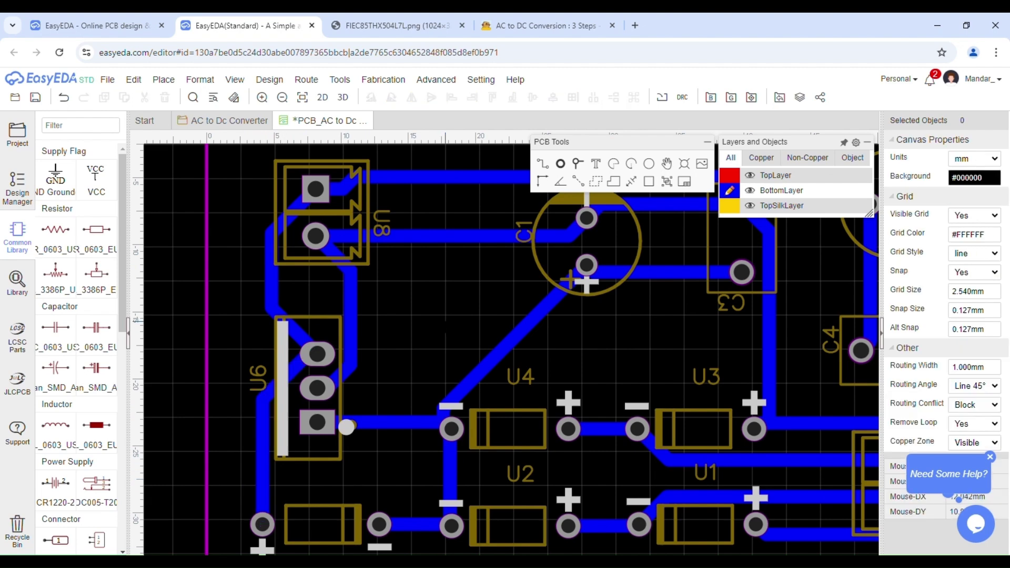
pyautogui.scroll(-2, 291, 312)
pyautogui.moveTo(354, 213); pyautogui.dragTo(379, 205)
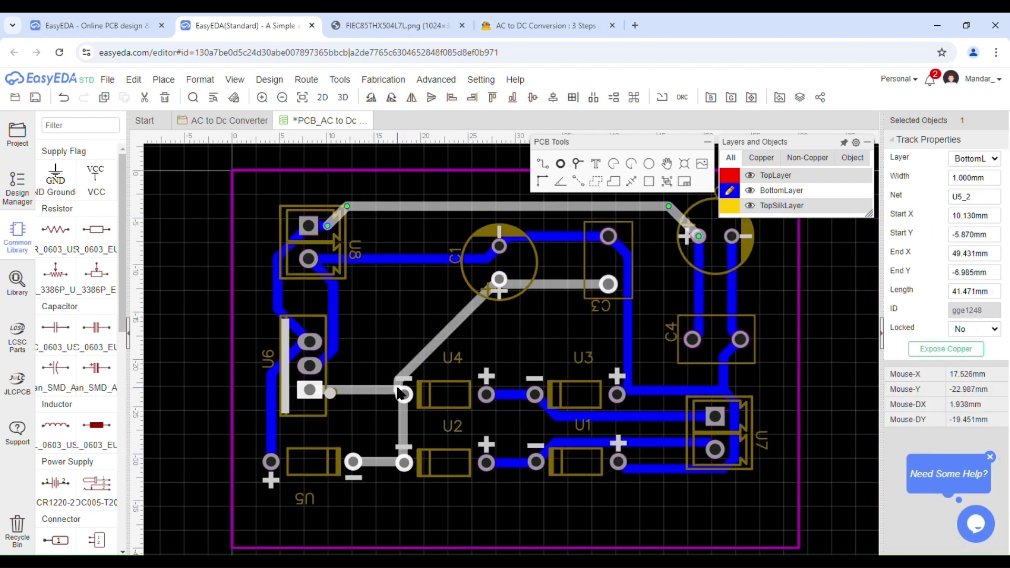
# - Move the track around U7 outward to its footprint edge and run the track from C4's right-hand pad straight down
pyautogui.click(736, 426)
pyautogui.moveTo(736, 422); pyautogui.dragTo(747, 432)
pyautogui.moveTo(711, 392); pyautogui.dragTo(739, 361)
pyautogui.click(729, 395)
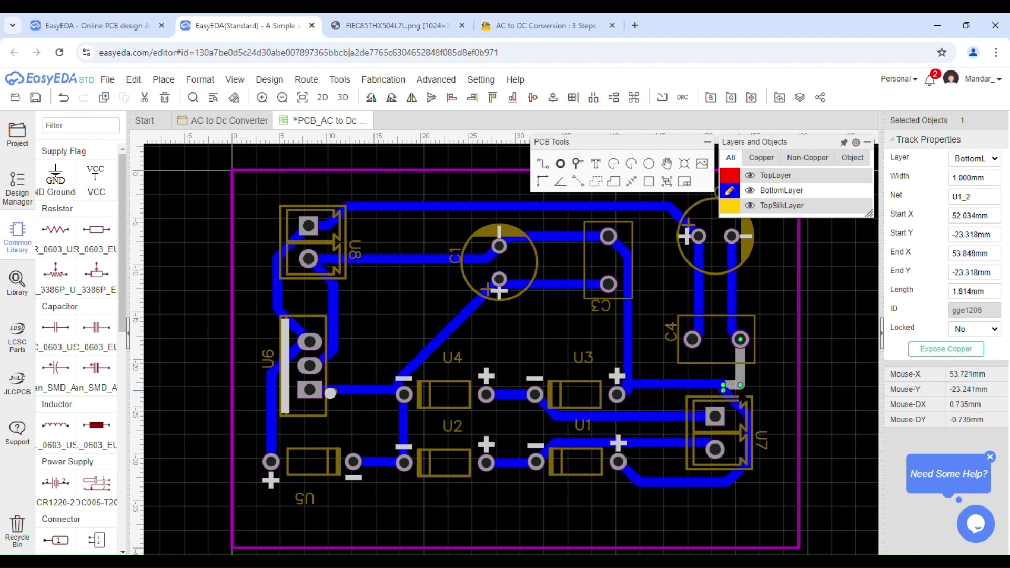
# - Tidy the corner segments where the track from C4 joins the track around U7's upper corner
pyautogui.scroll(3, 727, 392)
pyautogui.moveTo(726, 391); pyautogui.dragTo(709, 380)
pyautogui.rightClick(709, 392)
pyautogui.click(718, 399)
pyautogui.click(711, 392)
pyautogui.click(751, 391)
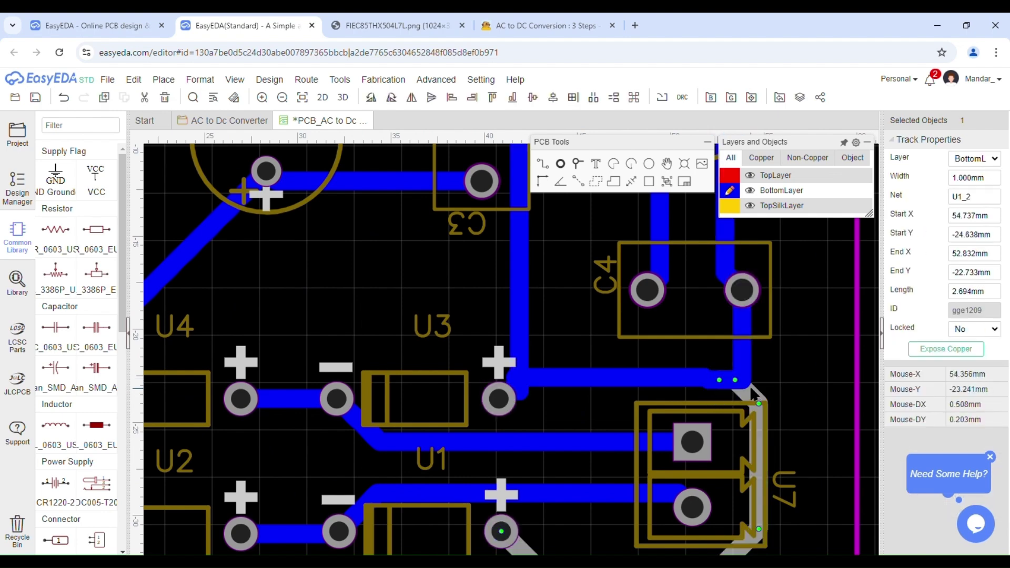
pyautogui.click(784, 371)
# - Move the vertical track below C2's negative pad so it runs straight into C4's right-hand pad
pyautogui.scroll(-2, 774, 371)
pyautogui.moveTo(724, 305); pyautogui.dragTo(605, 403, button='right')
pyautogui.scroll(2, 605, 403)
pyautogui.click(597, 338)
pyautogui.moveTo(598, 337); pyautogui.dragTo(602, 337)
pyautogui.click(663, 337)
pyautogui.moveTo(662, 338); pyautogui.dragTo(665, 414, button='right')
pyautogui.scroll(-3, 605, 368)
pyautogui.scroll(1, 389, 353)
pyautogui.moveTo(388, 353); pyautogui.dragTo(289, 325, button='right')
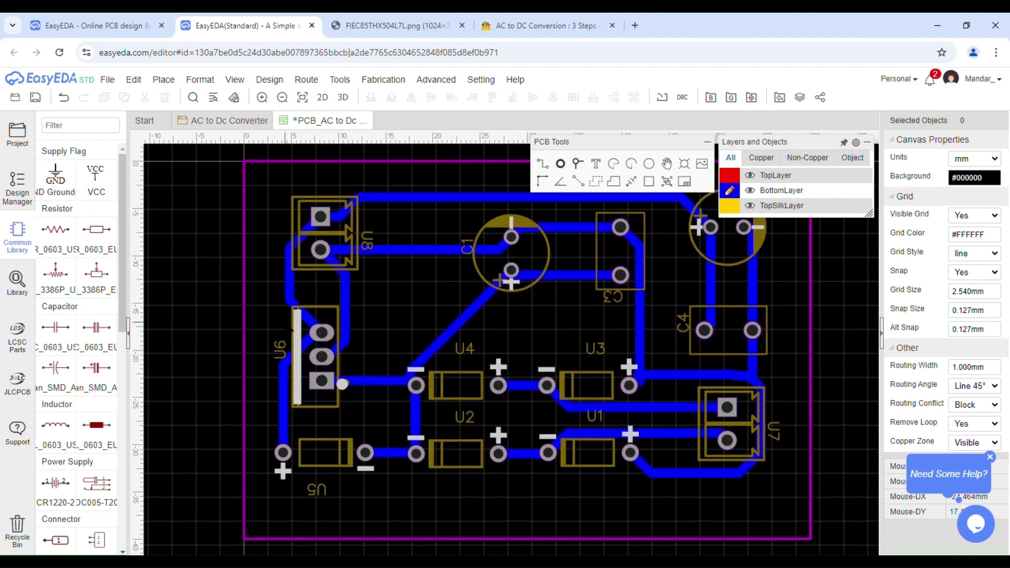
# - Reshape the long U8-to-C2 track so it leaves U8's square pad diagonally and runs closer to the upper board edge
pyautogui.click(290, 290)
pyautogui.moveTo(349, 210); pyautogui.dragTo(275, 290, button='right')
pyautogui.click(274, 285)
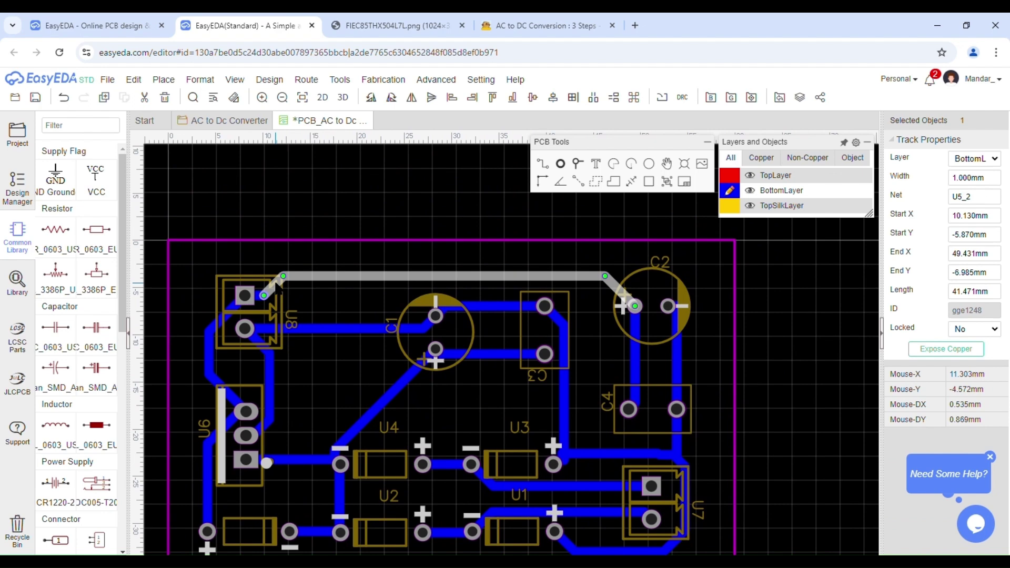
pyautogui.moveTo(264, 295); pyautogui.dragTo(267, 273)
pyautogui.click(295, 259)
pyautogui.click(297, 273)
pyautogui.moveTo(605, 276); pyautogui.dragTo(603, 272)
pyautogui.click(561, 248)
pyautogui.scroll(-3, 547, 247)
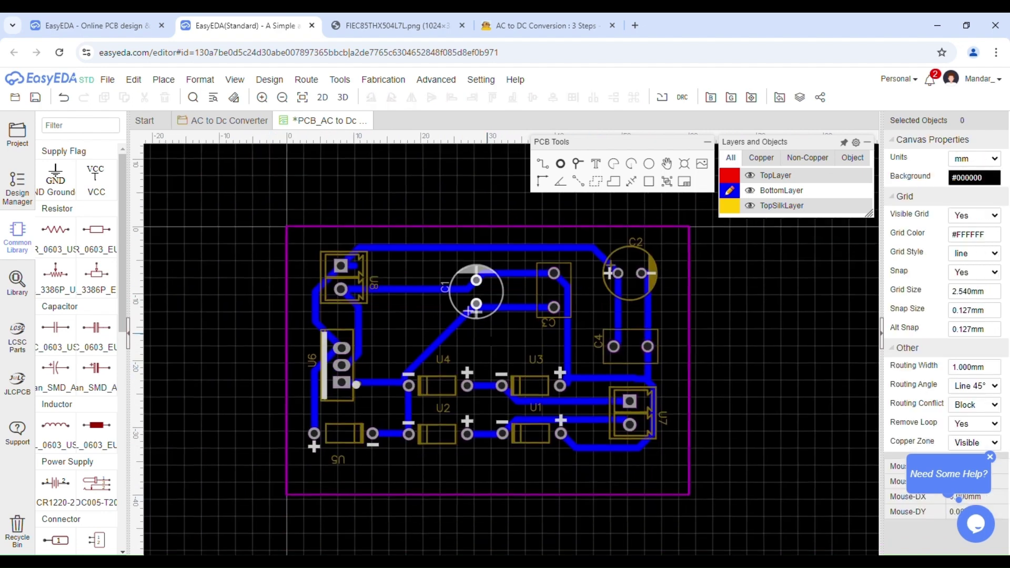
# - Shorten the leftover horizontal track stub at U8's square pad so it ends inside the pad
pyautogui.scroll(3, 448, 384)
pyautogui.scroll(4, 321, 214)
pyautogui.click(321, 214)
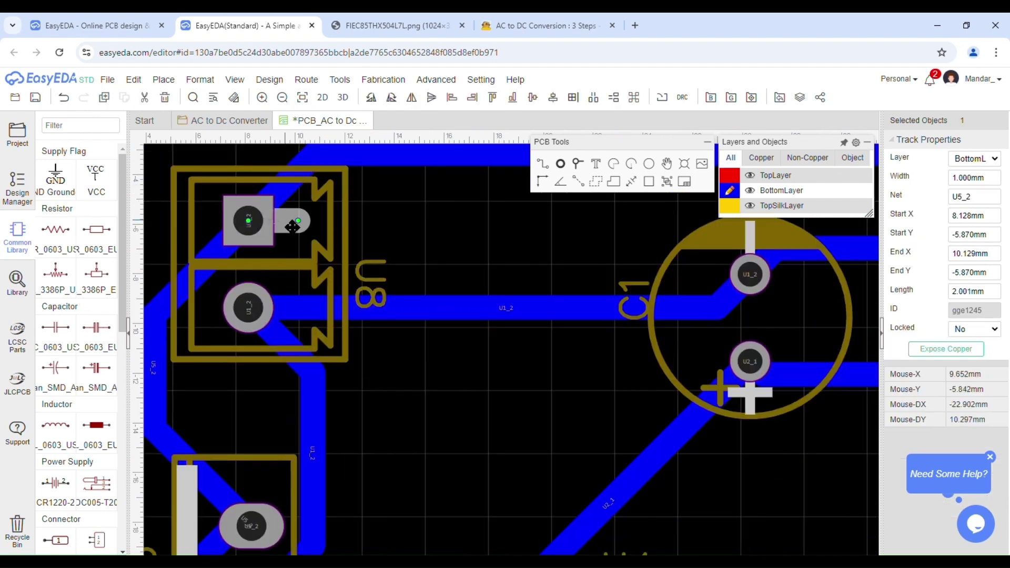
pyautogui.moveTo(305, 221); pyautogui.dragTo(267, 223)
pyautogui.click(267, 224)
pyautogui.scroll(-5, 435, 228)
# - Try moving the track between U8's round pad and C1 downward, and undo the move
pyautogui.moveTo(400, 250); pyautogui.dragTo(400, 297)
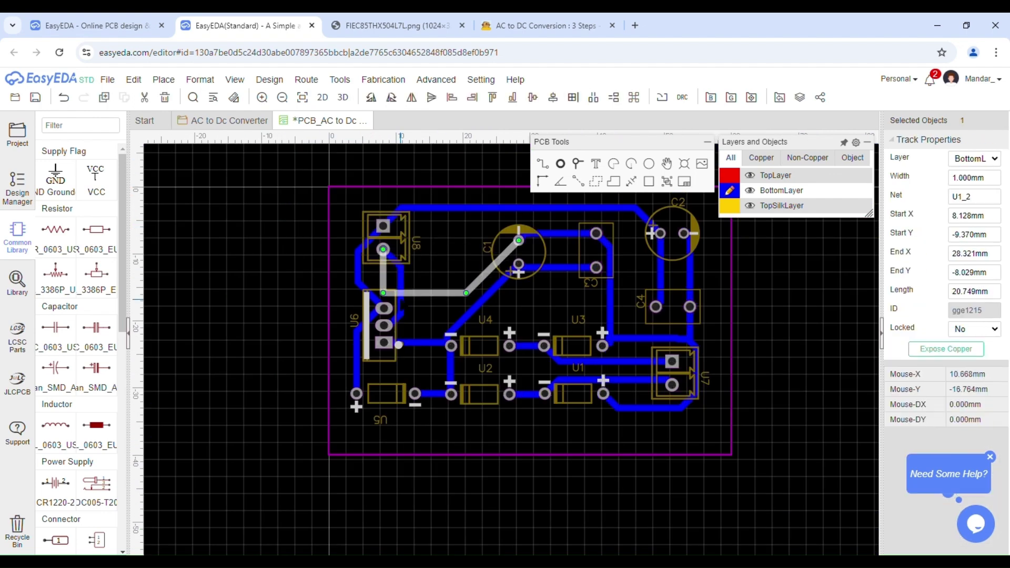
pyautogui.hotkey('ctrl', 'z')
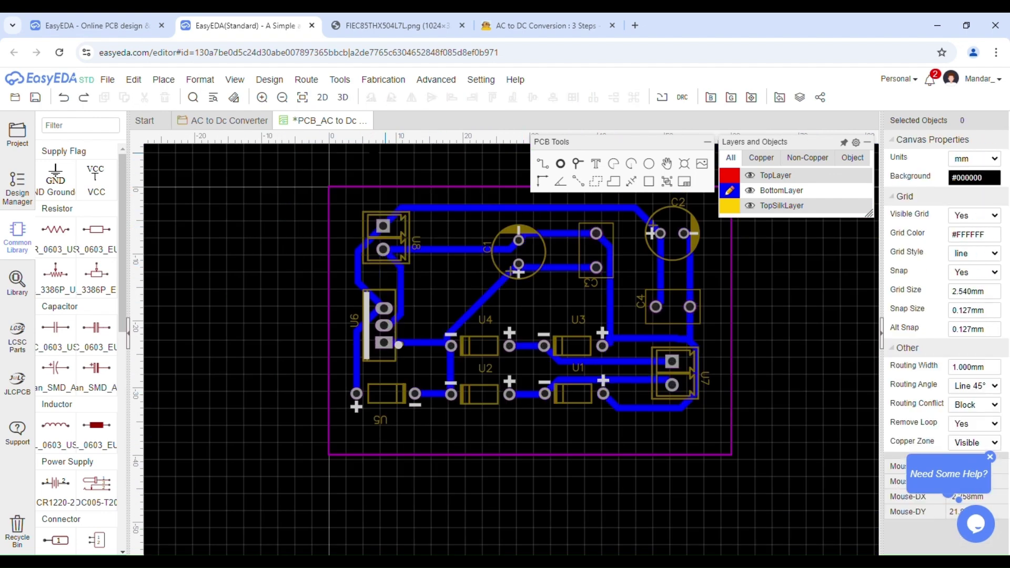
# - Save the PCB and open its 3D view to inspect the tracks on the board's underside
pyautogui.click(340, 79)
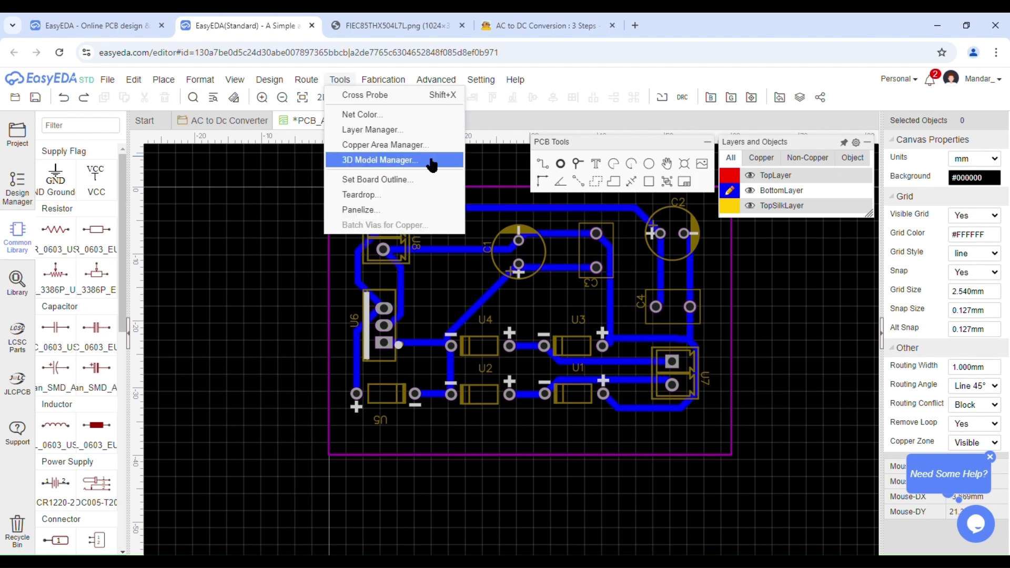
pyautogui.click(431, 162)
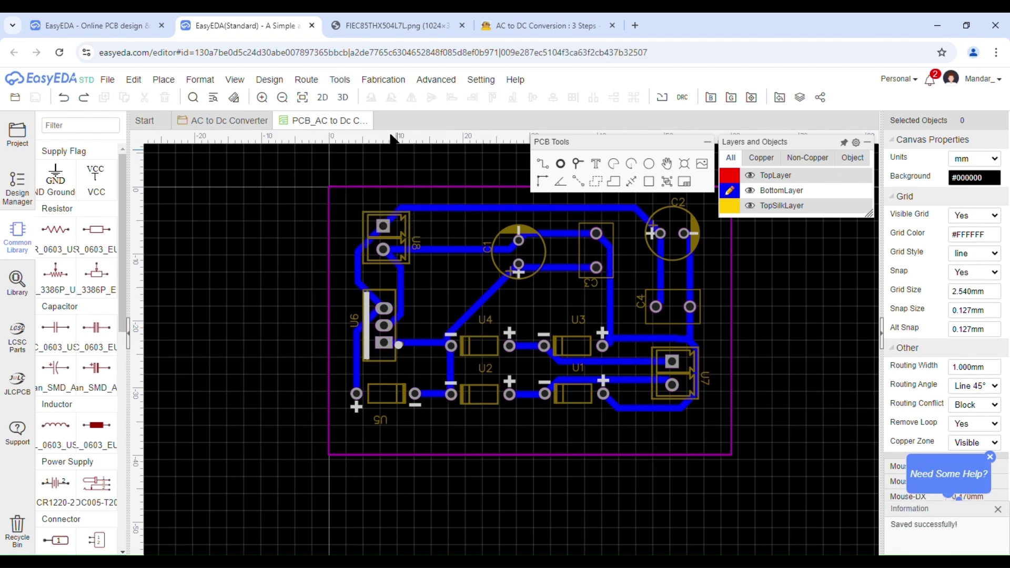
pyautogui.click(342, 98)
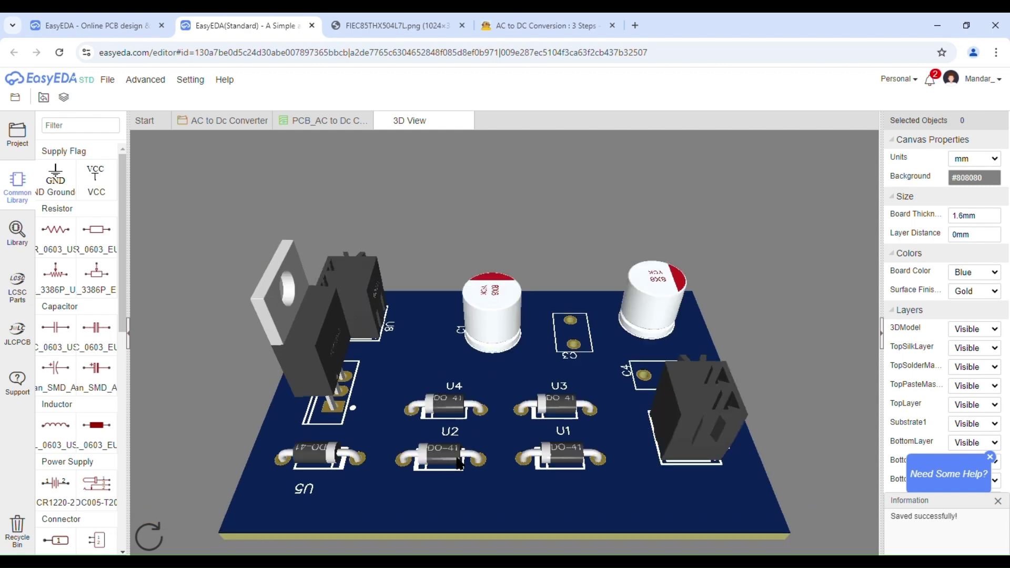
pyautogui.moveTo(495, 333); pyautogui.dragTo(311, 170)
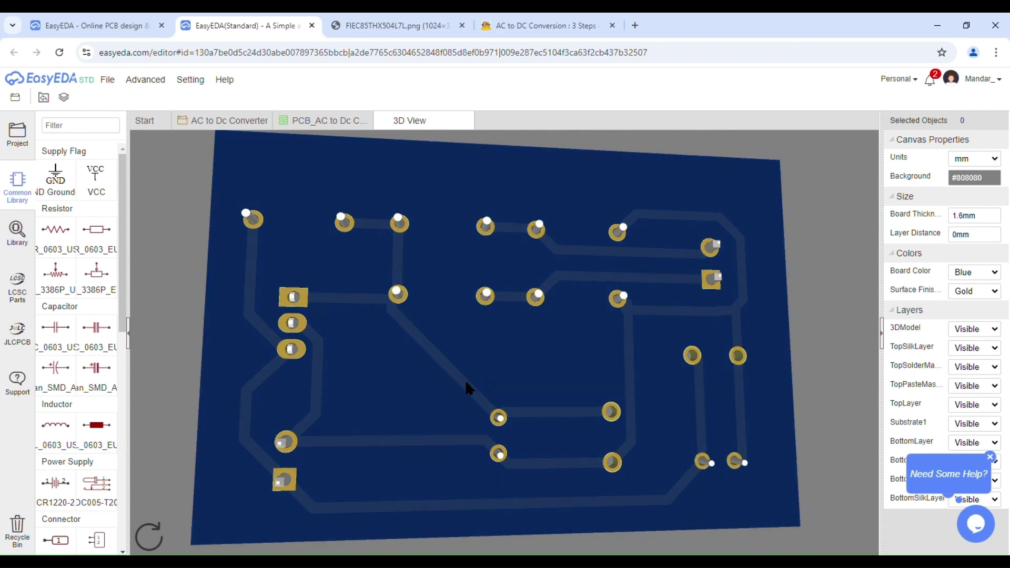
# - Back in the PCB layout, add the bottom-layer text "AC to DC converter" centred below the components, inside the board outline
pyautogui.click(324, 120)
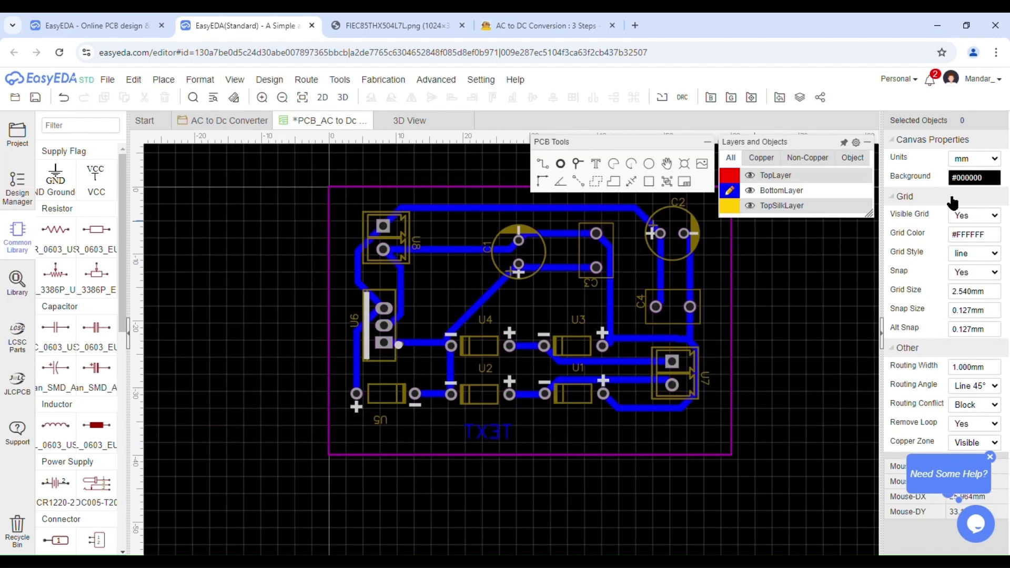
pyautogui.click(487, 432)
pyautogui.write('AC to D')
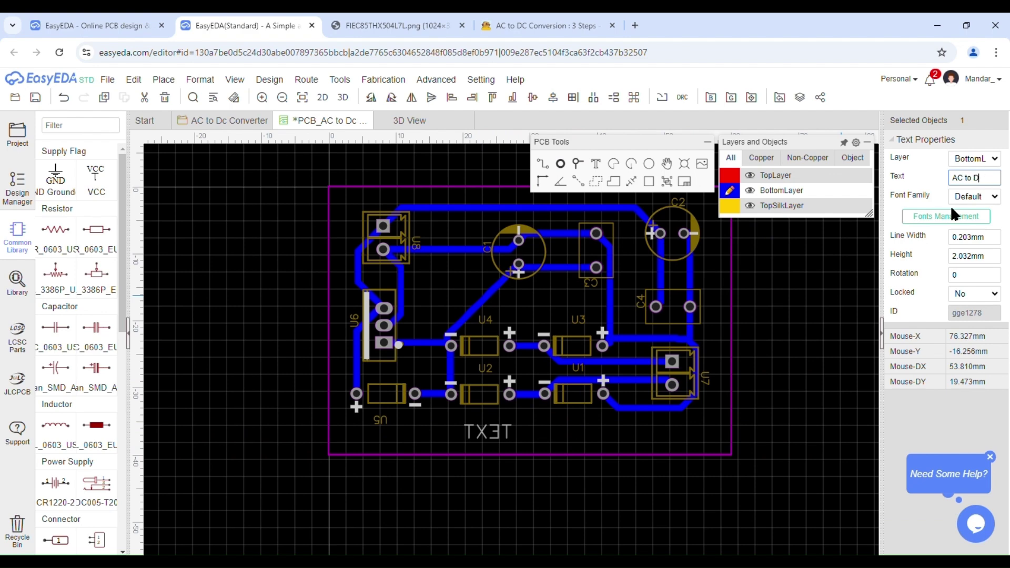
pyautogui.write('C converter')
pyautogui.moveTo(560, 426); pyautogui.dragTo(597, 430)
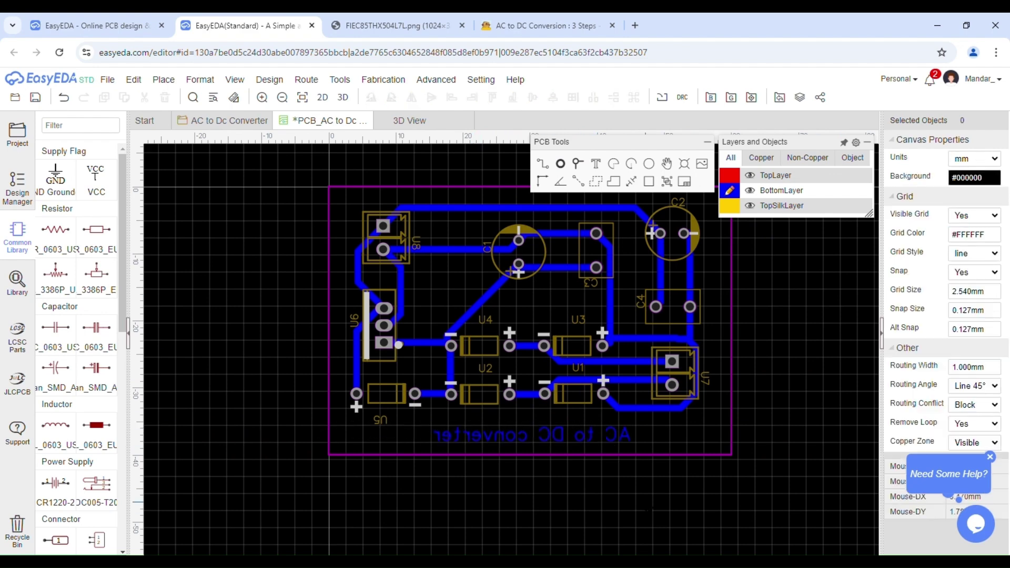
# - Set the "AC to DC converter" text's line width to 0.5 mm and its height to 2 mm
pyautogui.click(597, 430)
pyautogui.moveTo(953, 238); pyautogui.dragTo(1004, 239)
pyautogui.write('0.5')
pyautogui.press('Return')
pyautogui.doubleClick(997, 259)
pyautogui.press('BackSpace')
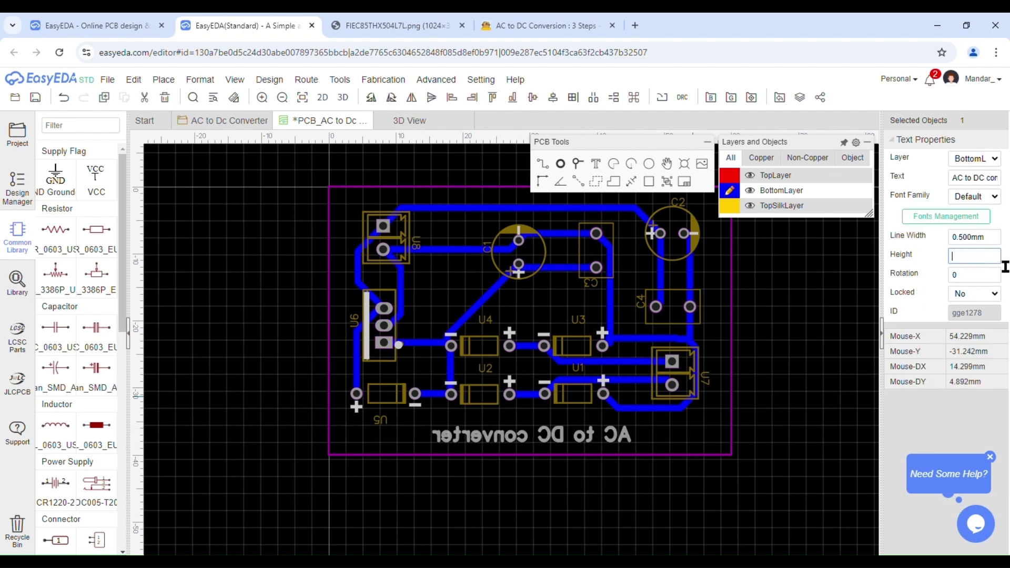
pyautogui.write('2')
pyautogui.press('Return')
pyautogui.click(567, 487)
# - Open the board's 3D view and rotate it to inspect the text and tracks on the underside
pyautogui.click(344, 98)
pyautogui.moveTo(506, 421); pyautogui.dragTo(399, 507)
pyautogui.moveTo(439, 423); pyautogui.dragTo(626, 295)
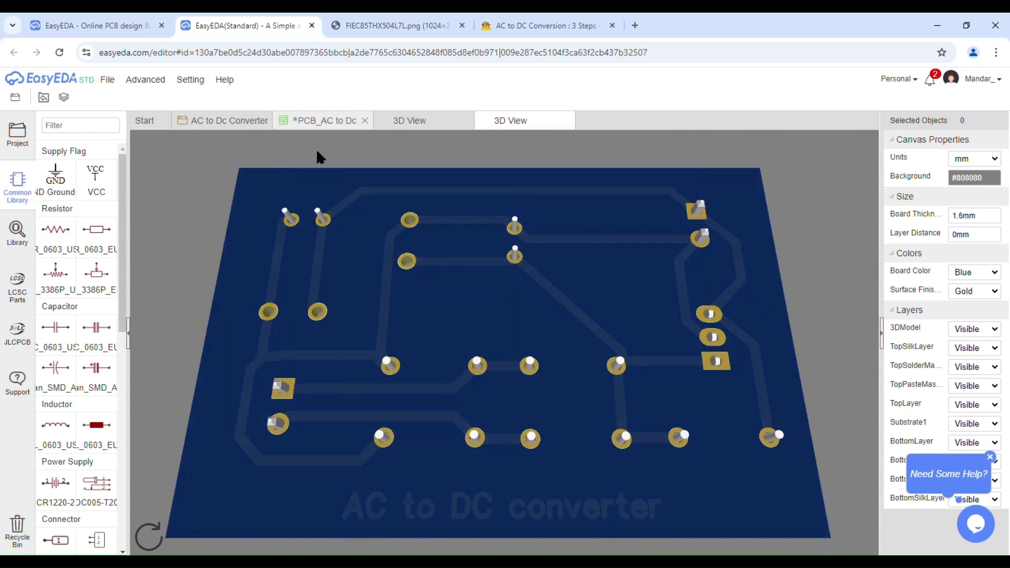
# - Show the project tree beside the PCB layout and collapse the floating layers and objects list
pyautogui.click(17, 138)
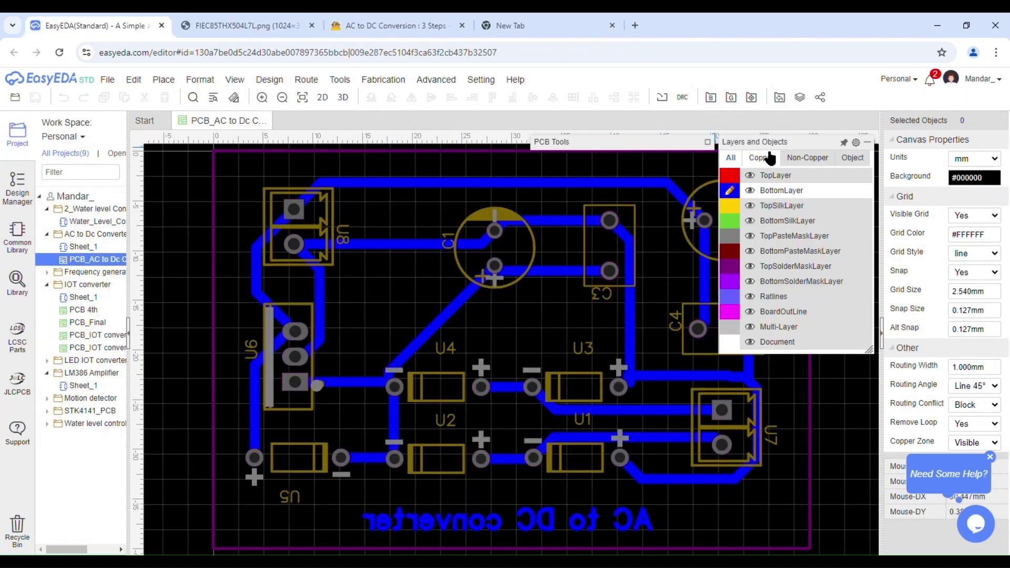
pyautogui.click(865, 157)
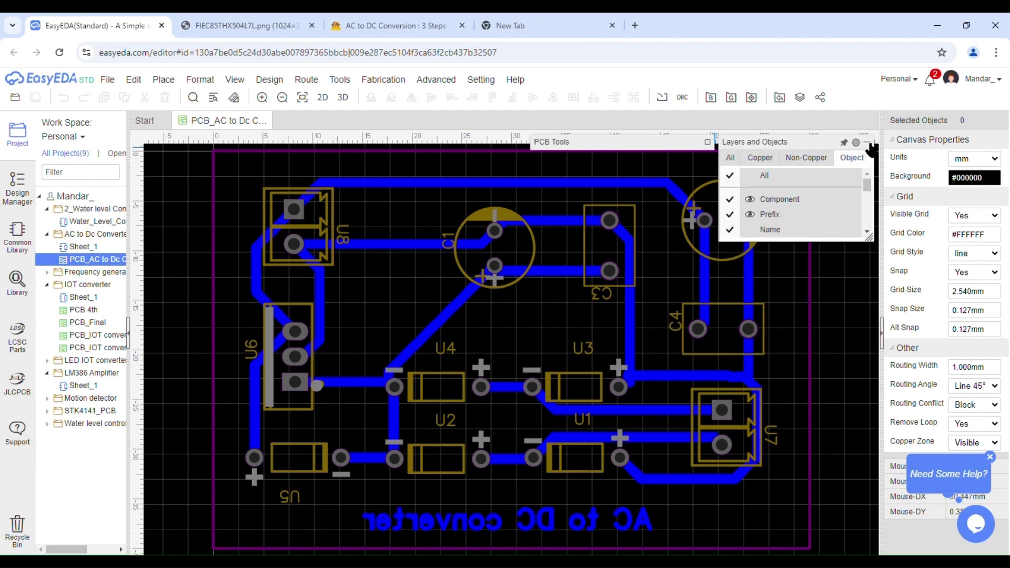
pyautogui.click(730, 157)
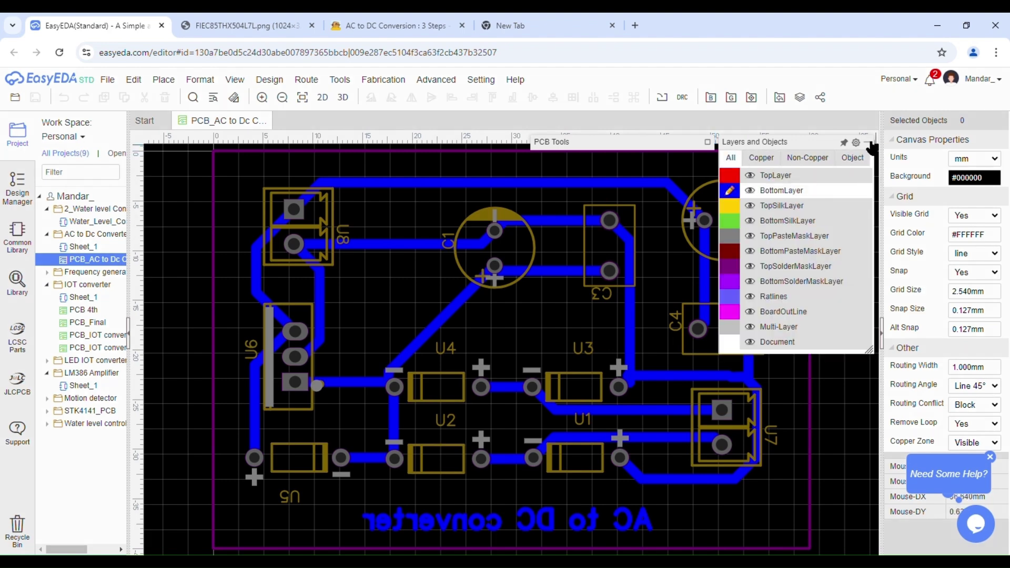
pyautogui.click(869, 143)
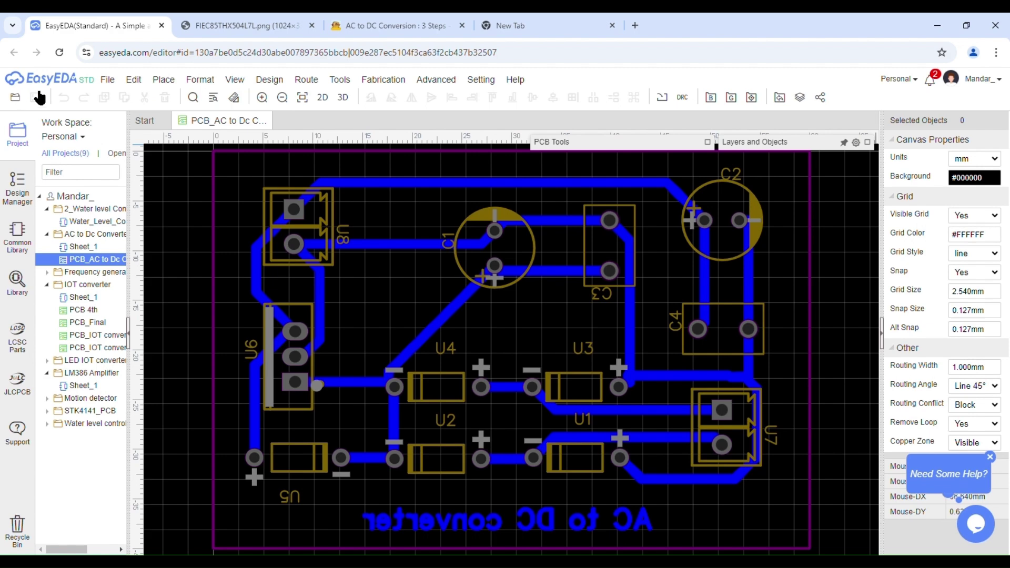
# - Export the PCB as a merged, black-on-white PDF with BottomLayer, BottomSilkLayer, BottomPasteMaskLayer, BottomSolderMaskLayer, BoardOutLine, Multi-Layer and Hole, excluding TopLayer and TopSilkLayer
pyautogui.click(107, 80)
pyautogui.moveTo(127, 114)
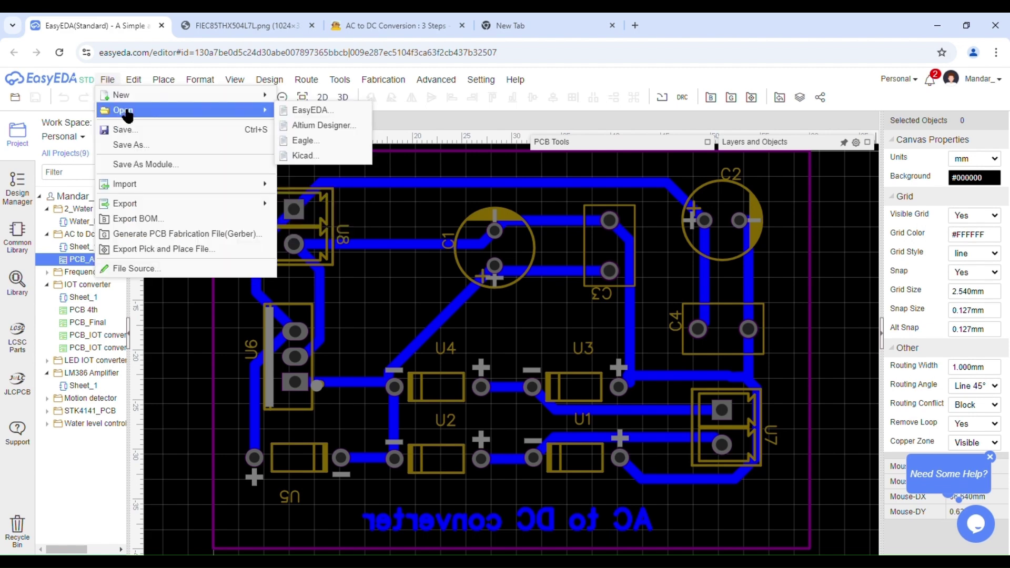
pyautogui.moveTo(213, 98)
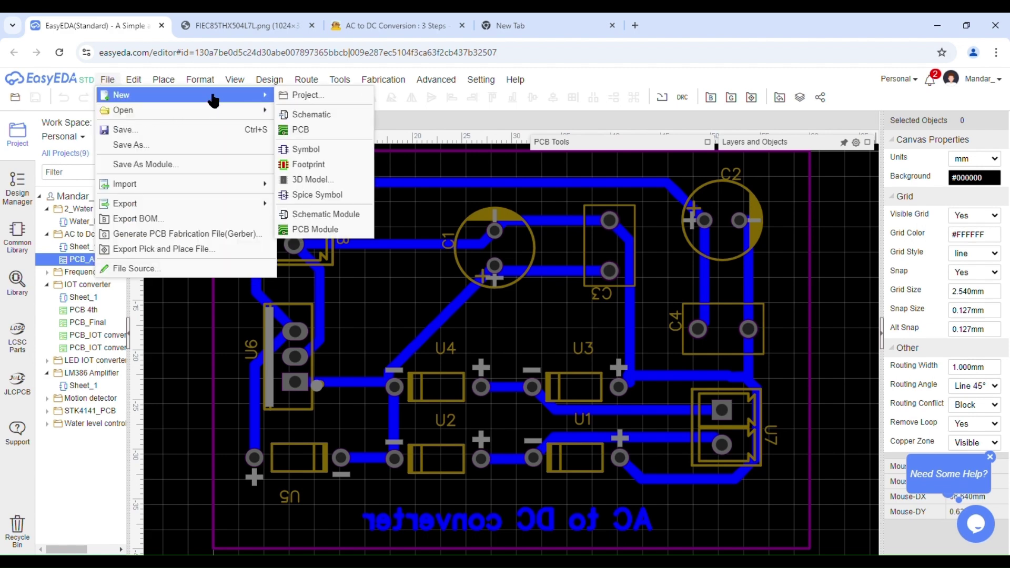
pyautogui.moveTo(175, 209)
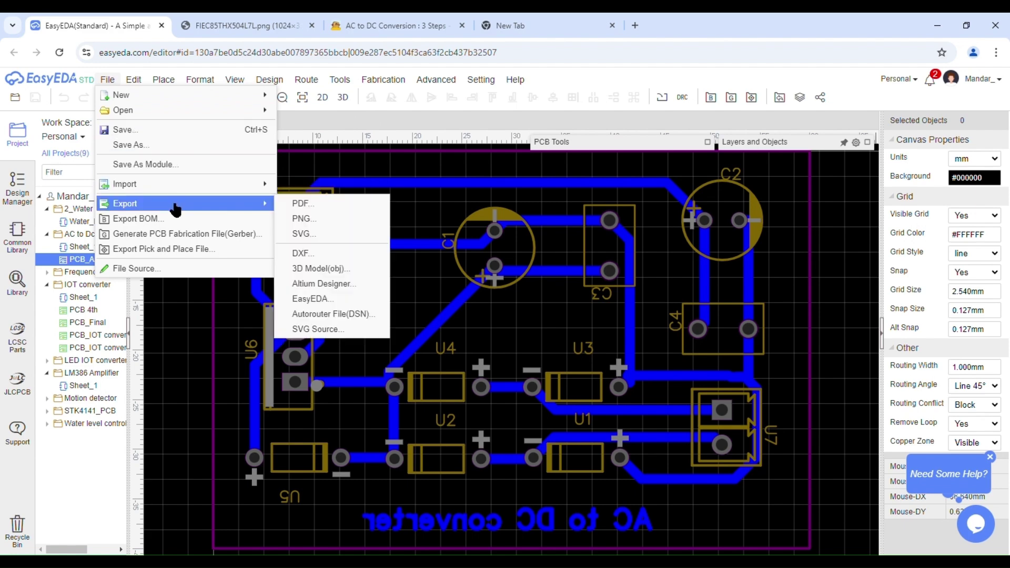
pyautogui.moveTo(107, 83)
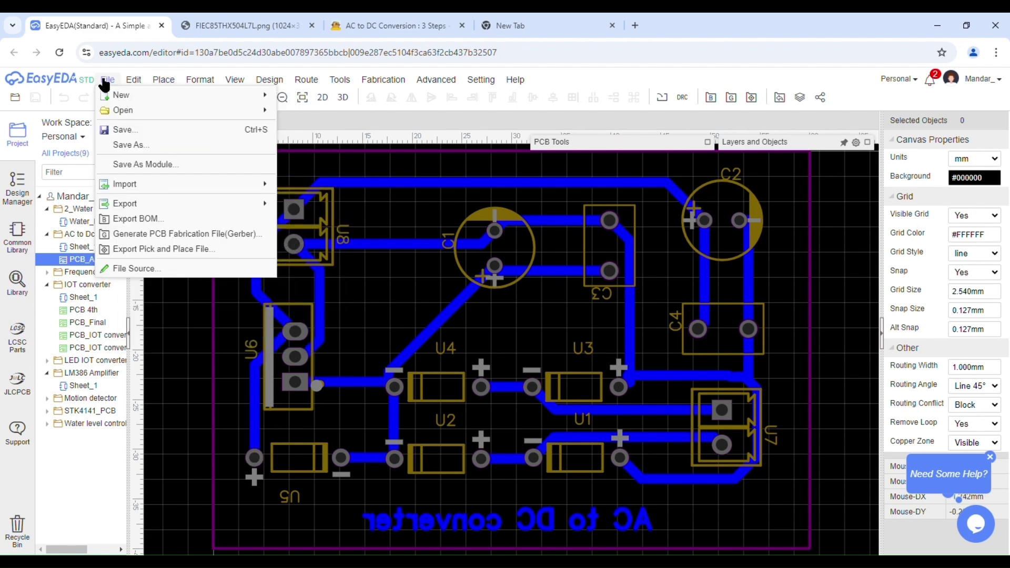
pyautogui.moveTo(141, 209)
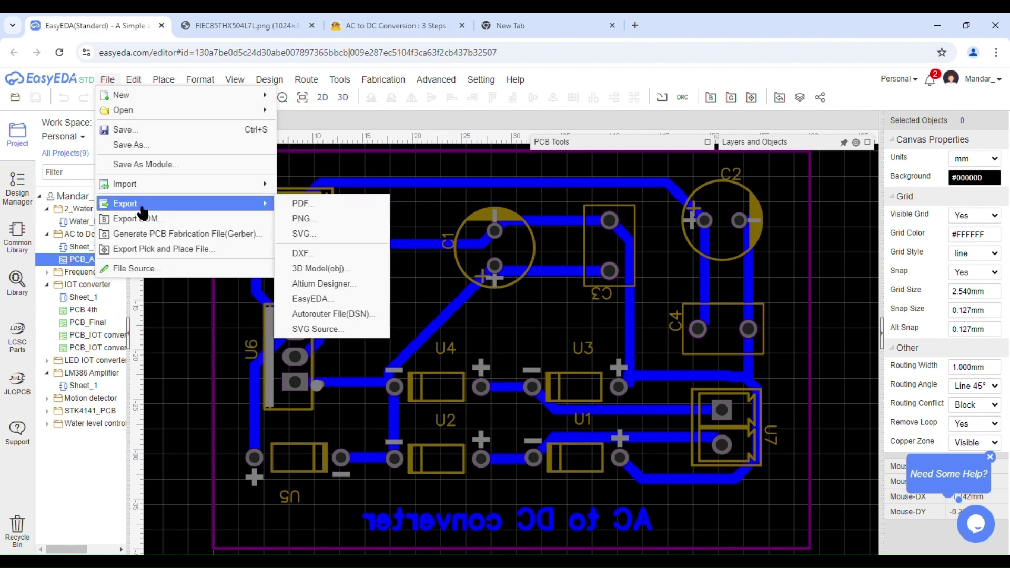
pyautogui.click(296, 207)
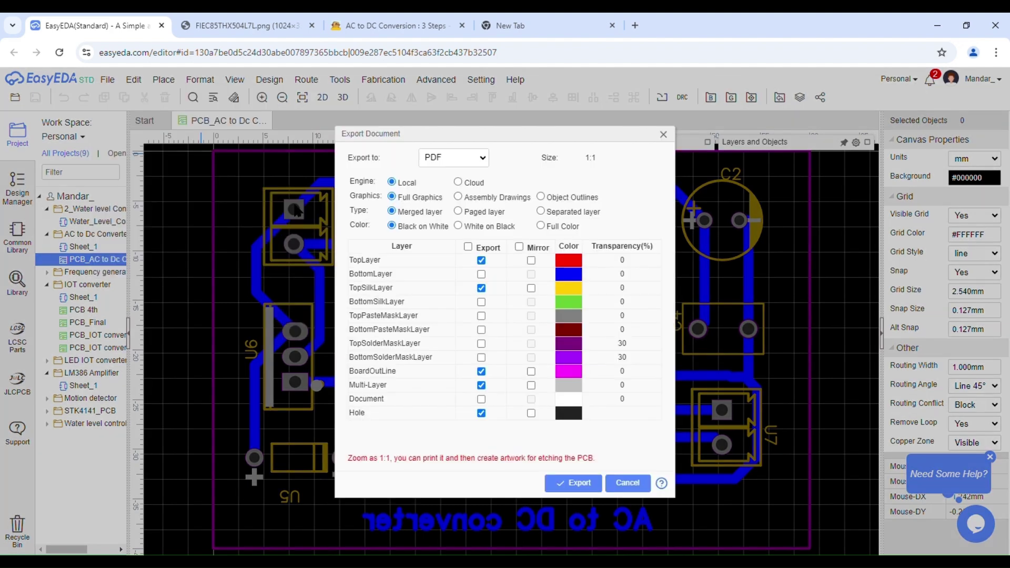
pyautogui.click(481, 274)
pyautogui.click(481, 301)
pyautogui.click(482, 331)
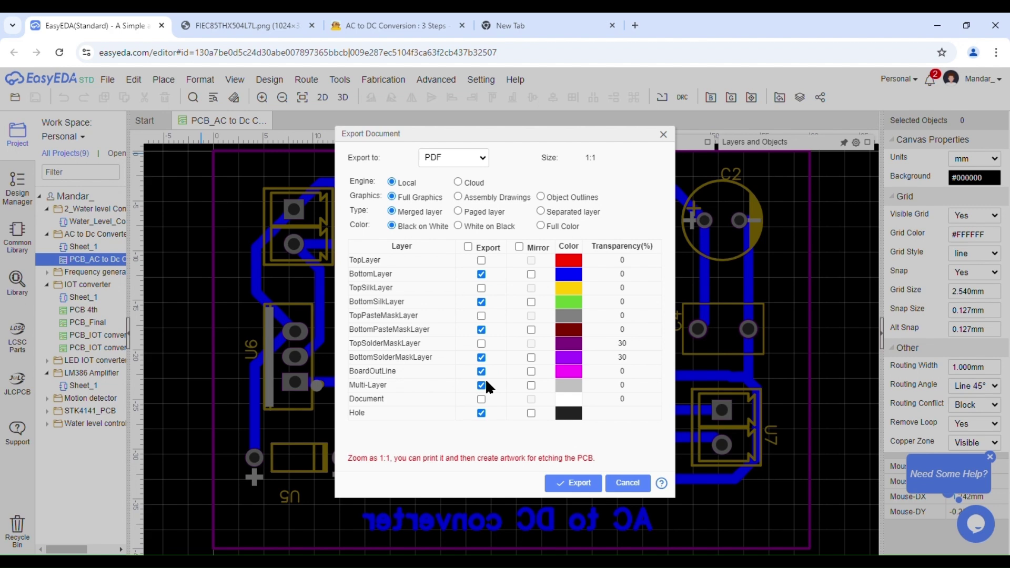
pyautogui.click(575, 484)
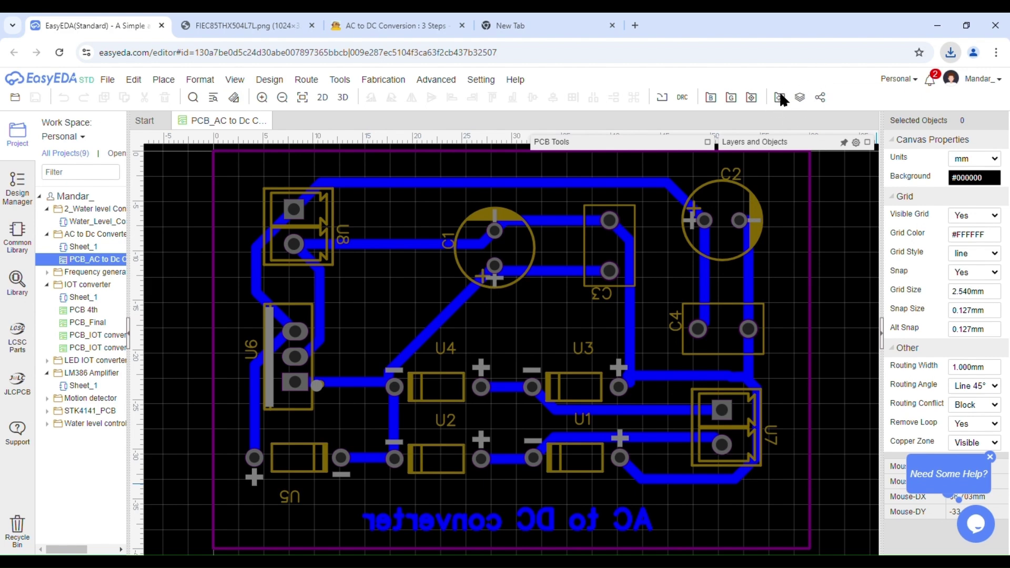
# - Generate the PCB's Gerber fabrication file without running the design rule check
pyautogui.click(114, 82)
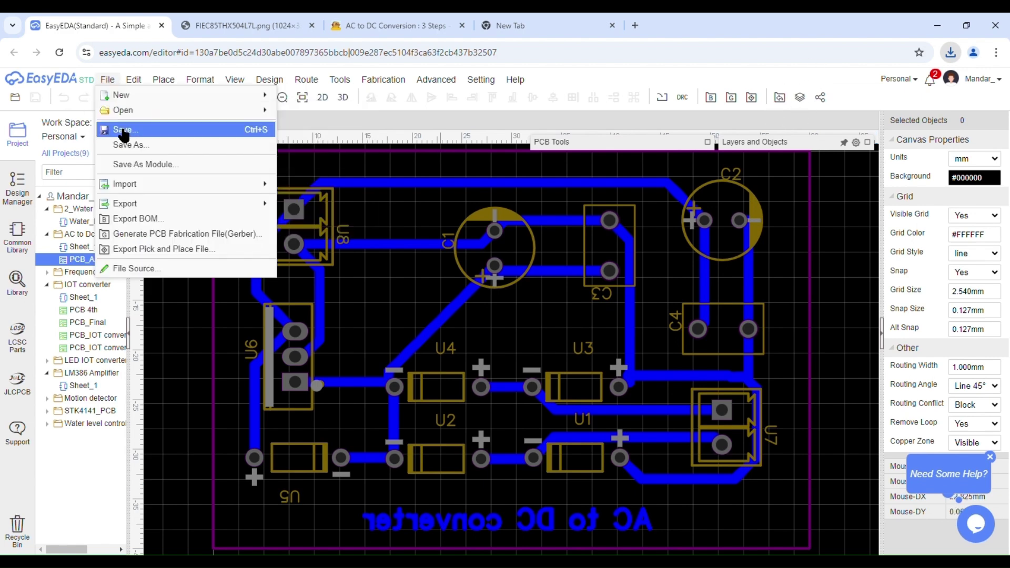
pyautogui.moveTo(148, 208)
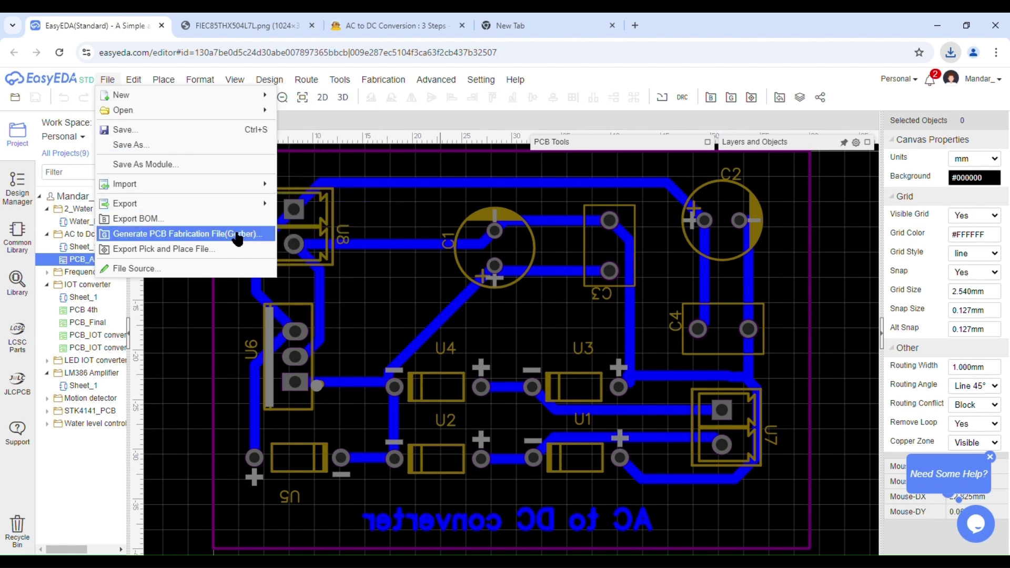
pyautogui.click(254, 237)
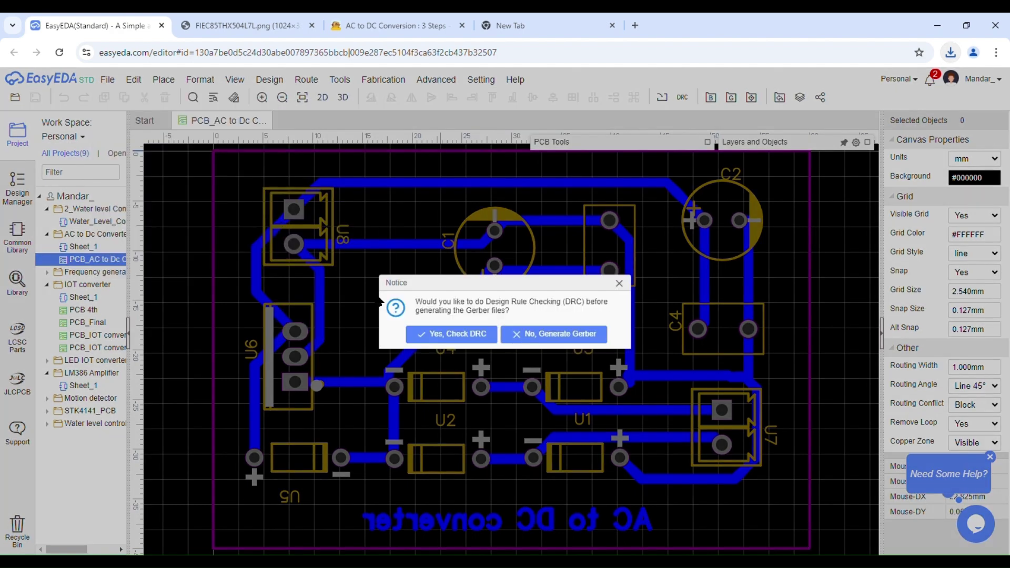
pyautogui.click(521, 340)
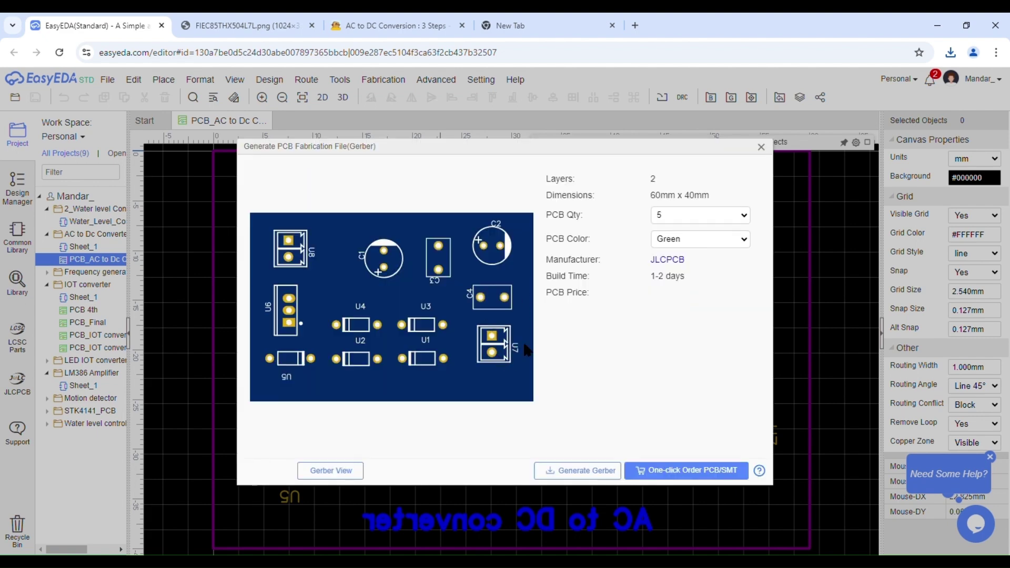
pyautogui.click(585, 469)
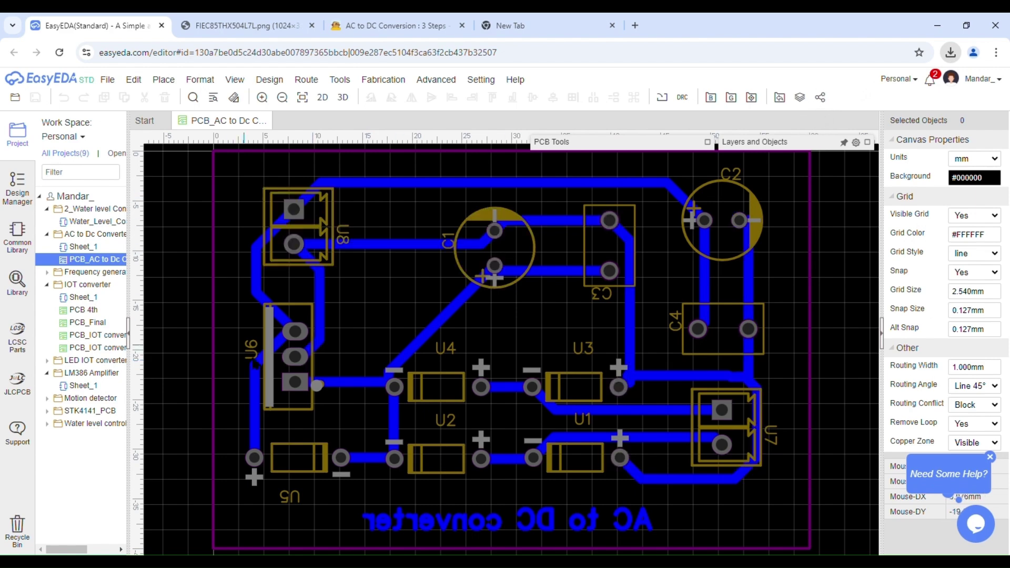
# - Open the PCB's 3D view and tilt the board to inspect the components on its top side
pyautogui.click(340, 80)
pyautogui.click(346, 95)
pyautogui.moveTo(493, 301)
pyautogui.mouseDown()
pyautogui.moveTo(463, 416)
pyautogui.moveTo(519, 263)
pyautogui.moveTo(449, 270)
pyautogui.moveTo(498, 286)
pyautogui.mouseUp()
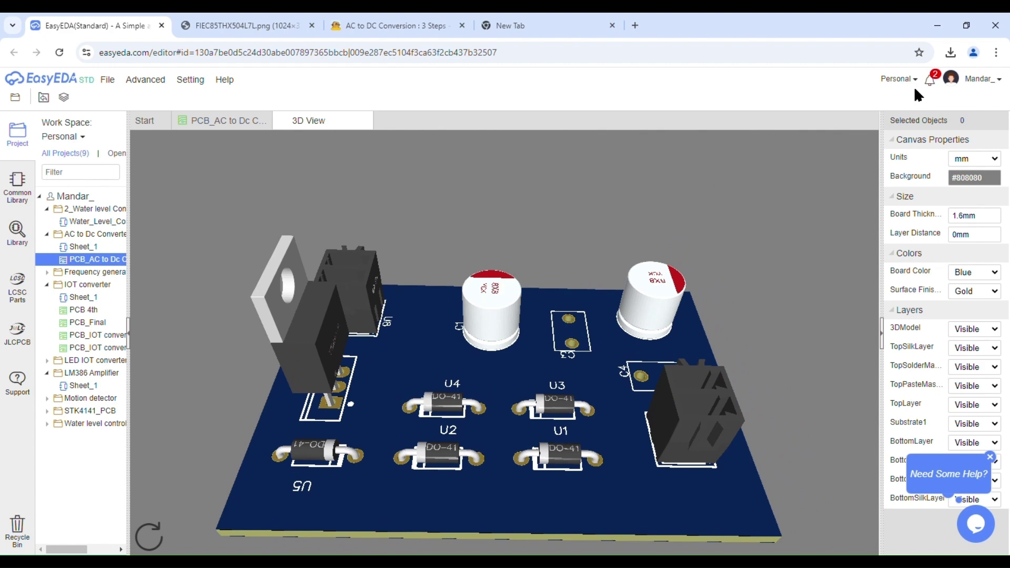